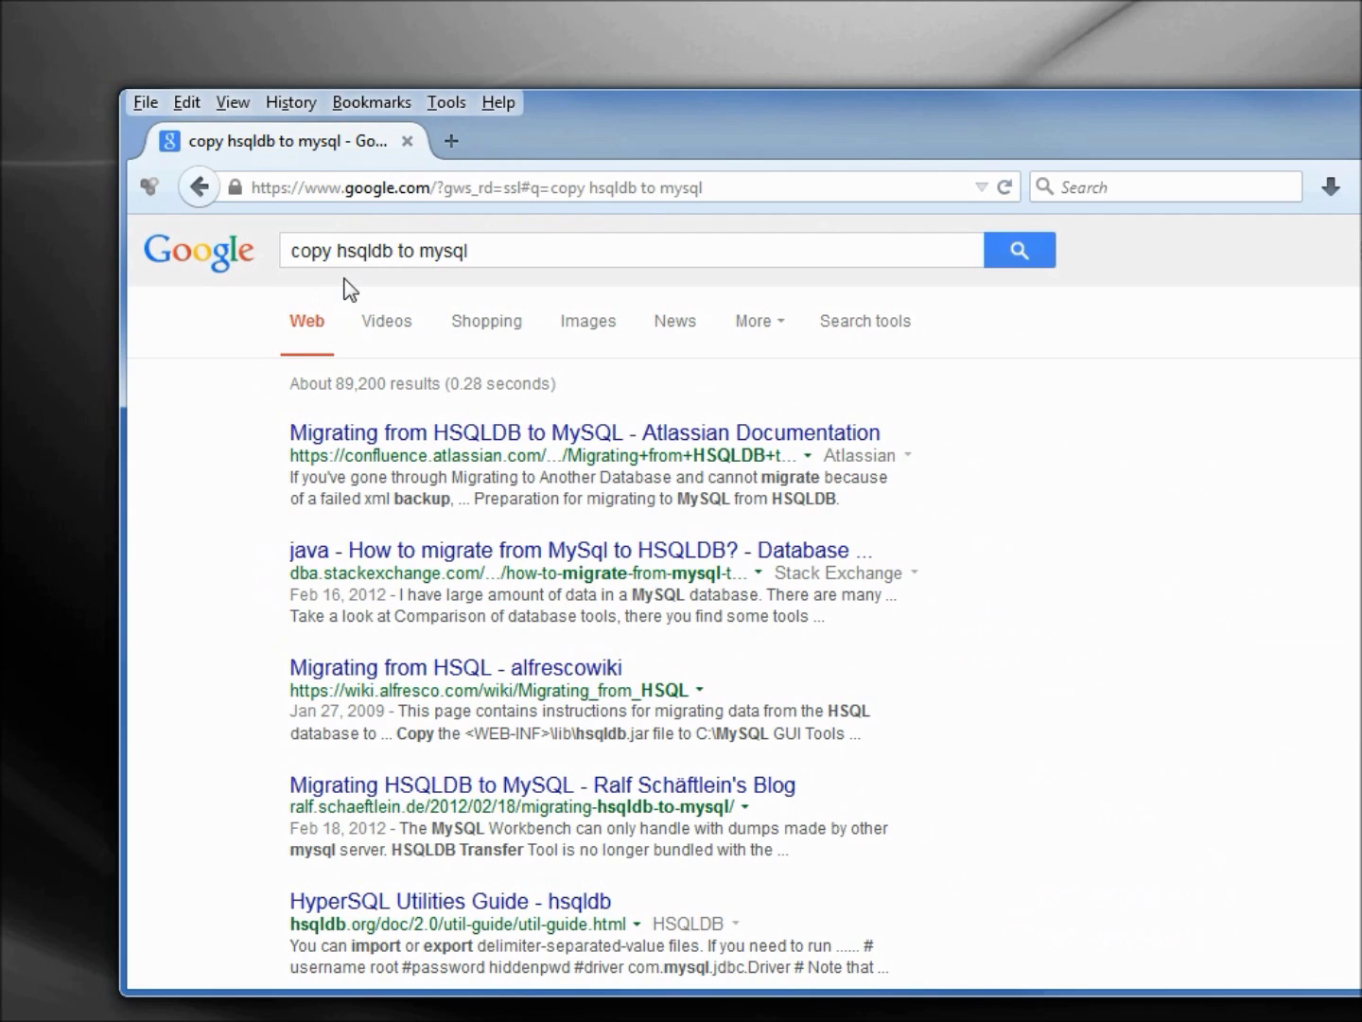
- Edit the 'copy hsqldb to mysql' Firefox search, then move the browser aside to show the desktop
click(335, 253)
drag(1015, 114, 1361, 379)
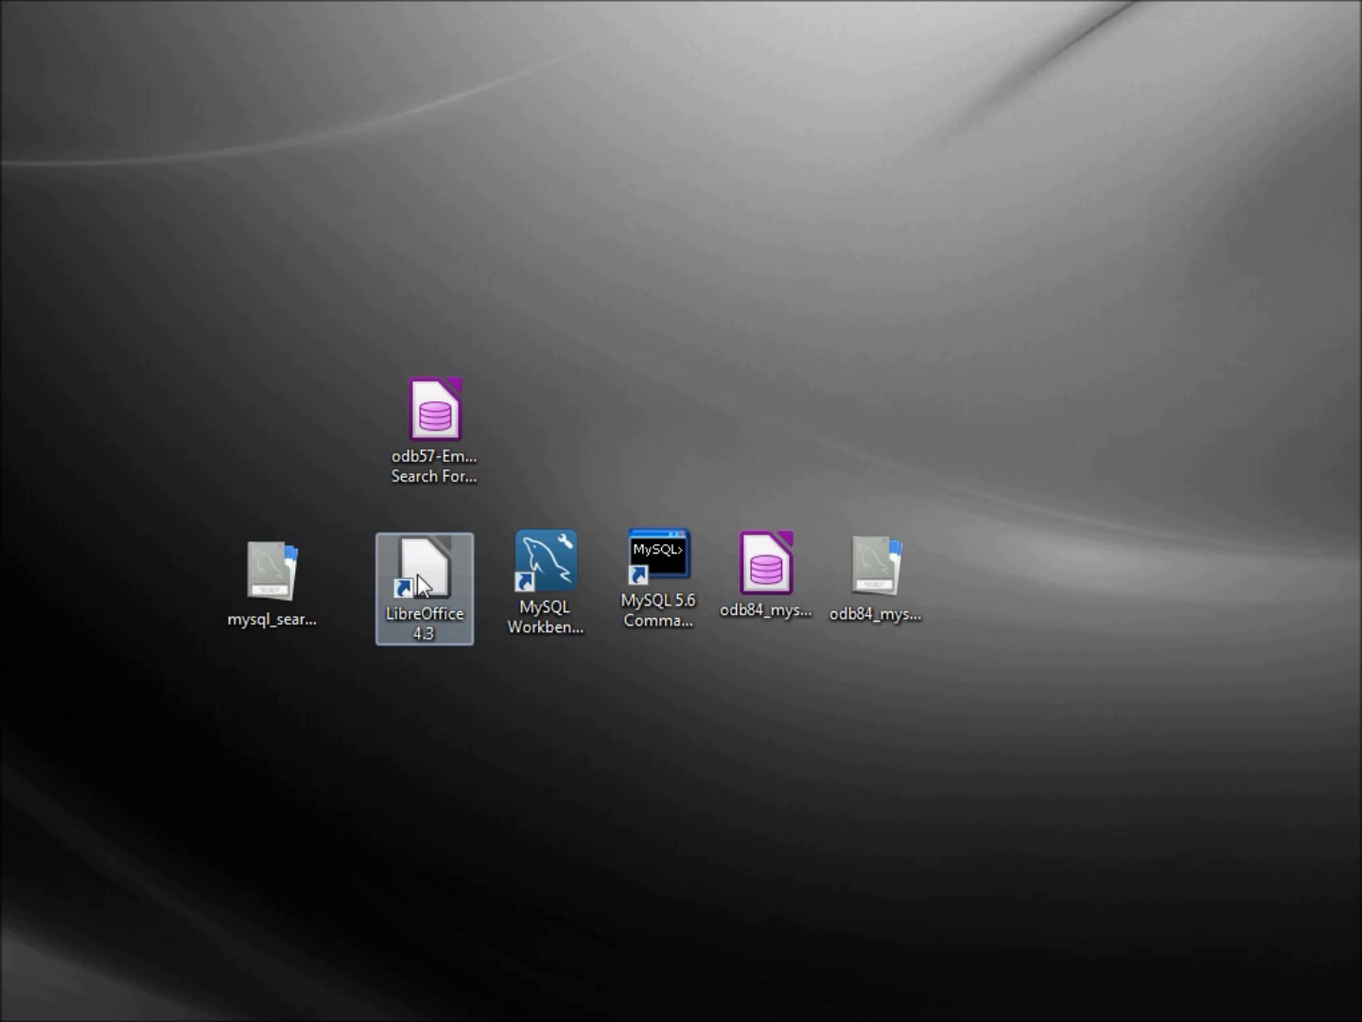
- Launch LibreOffice 4.3 and create a new blank Calc spreadsheet from the Start Center
double_click(421, 583)
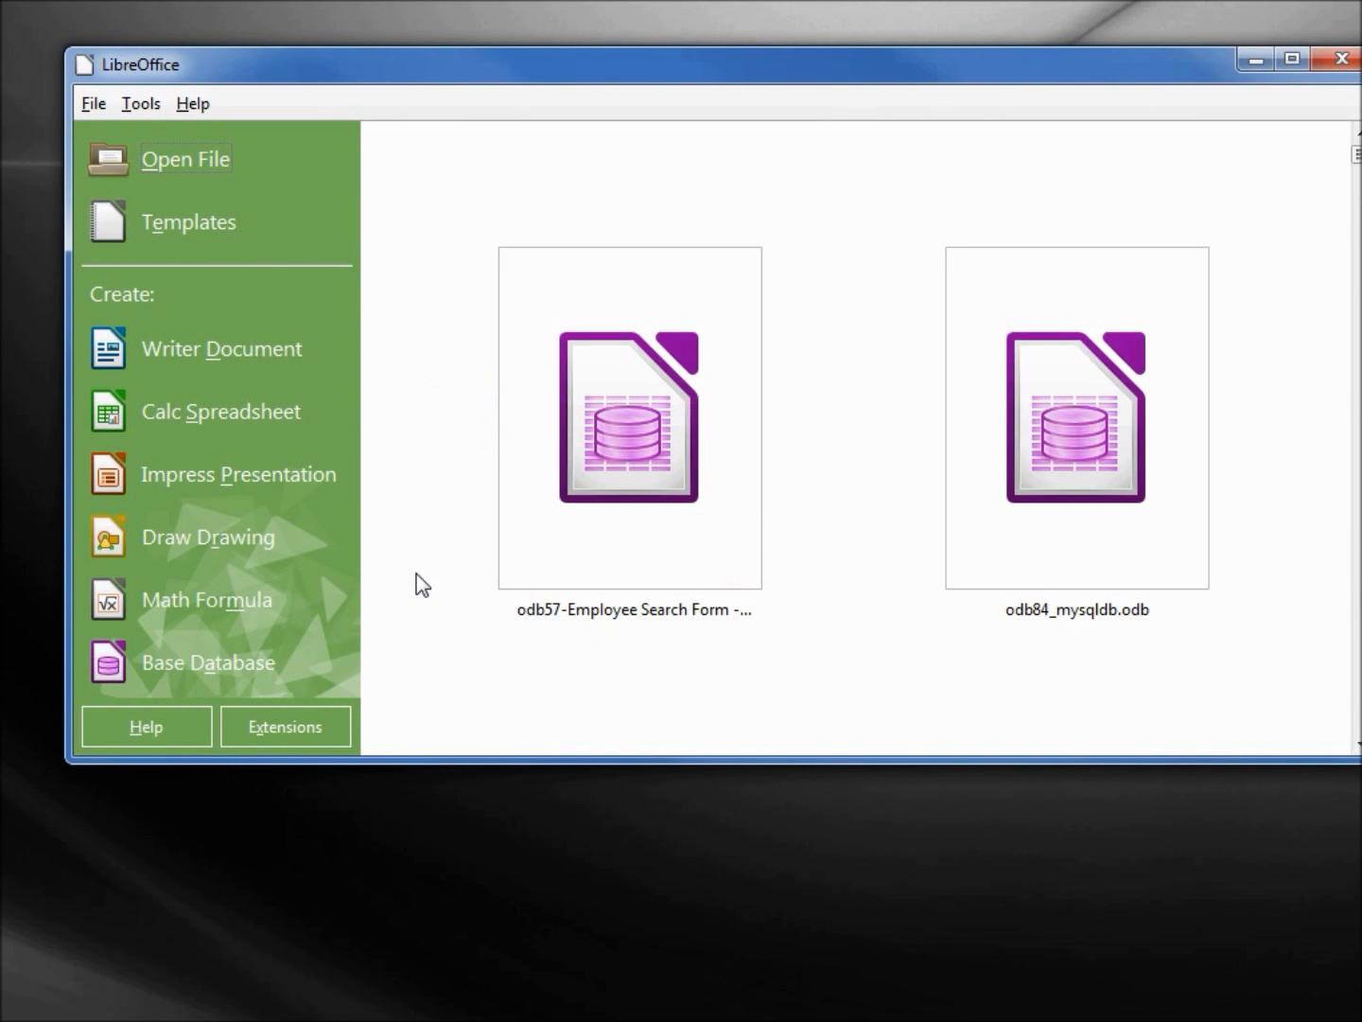
click(166, 411)
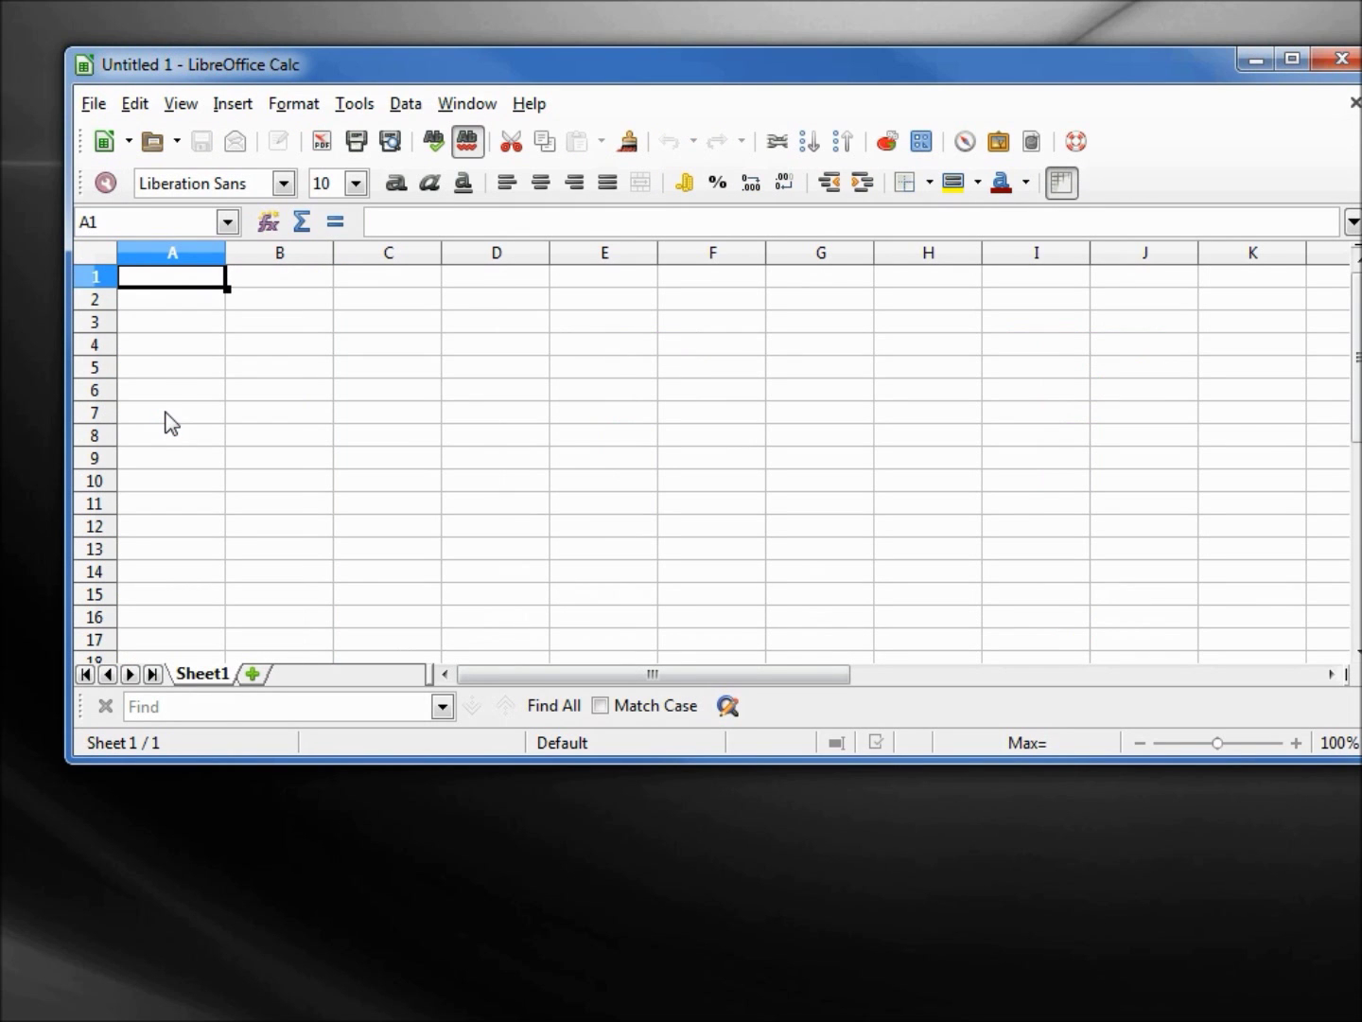
click(174, 106)
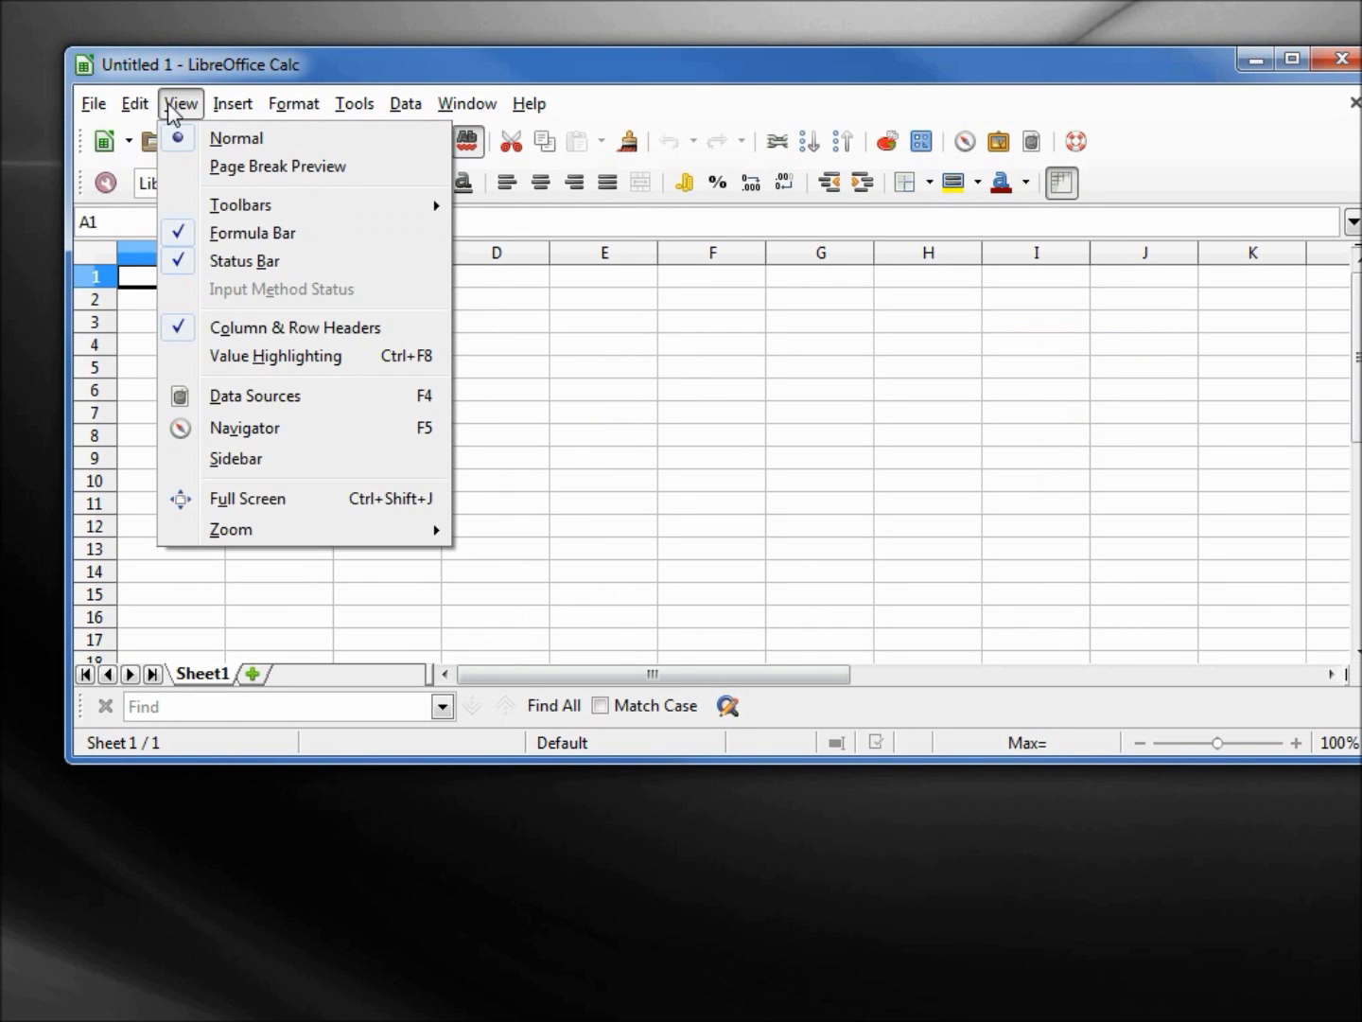
- Show the Data Sources pane above the sheet and bring up its database context menu
click(270, 398)
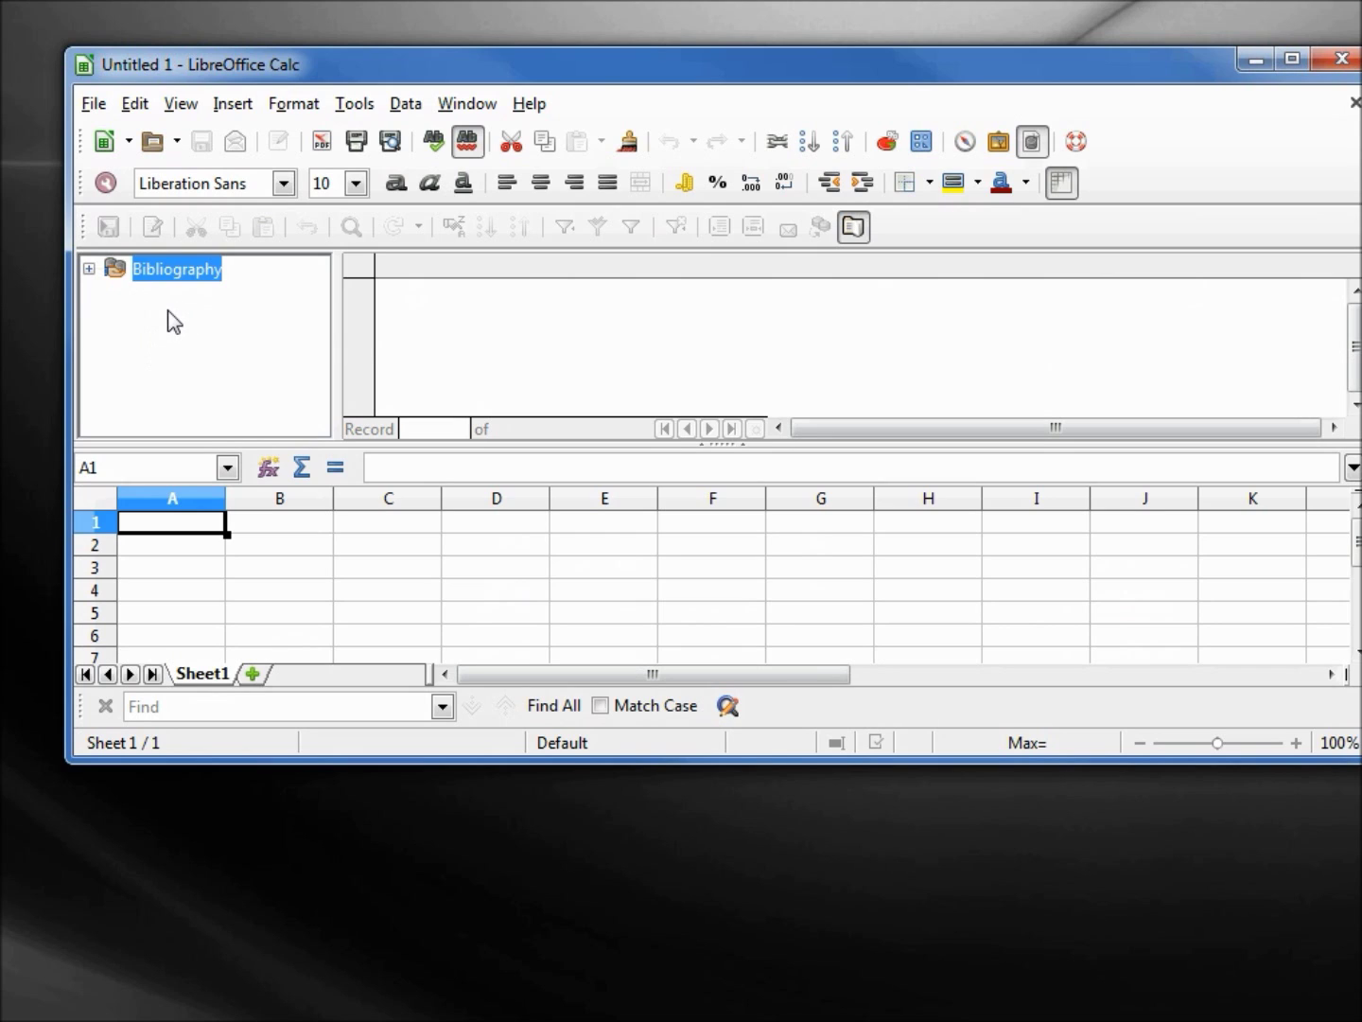
right_click(166, 311)
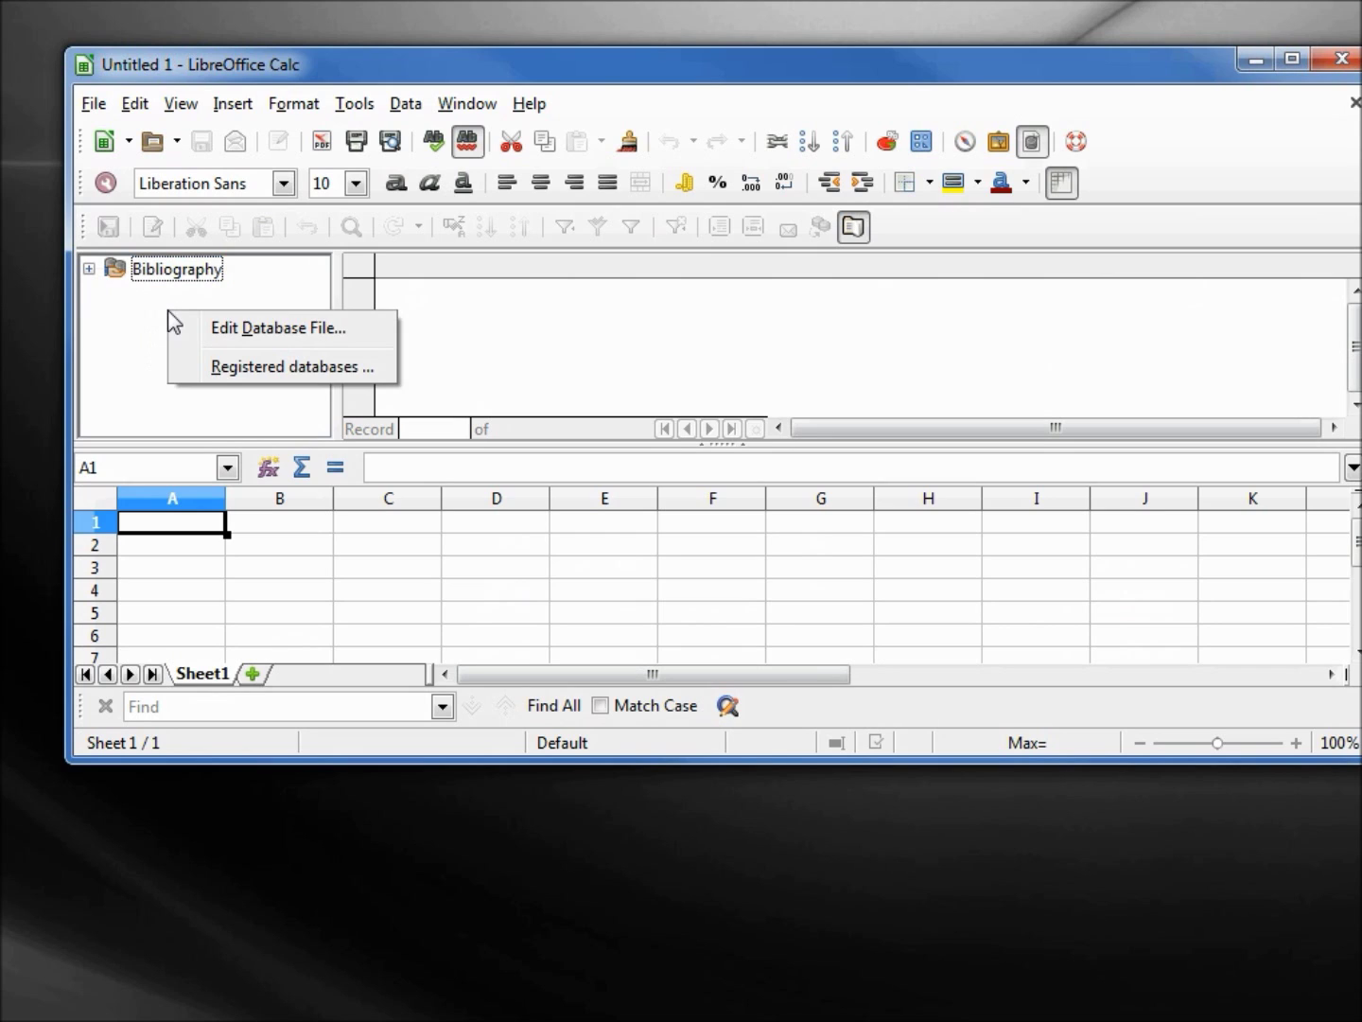
- Register the Desktop file odb57-Employee Search Form - pt2.odb as a new database
click(239, 368)
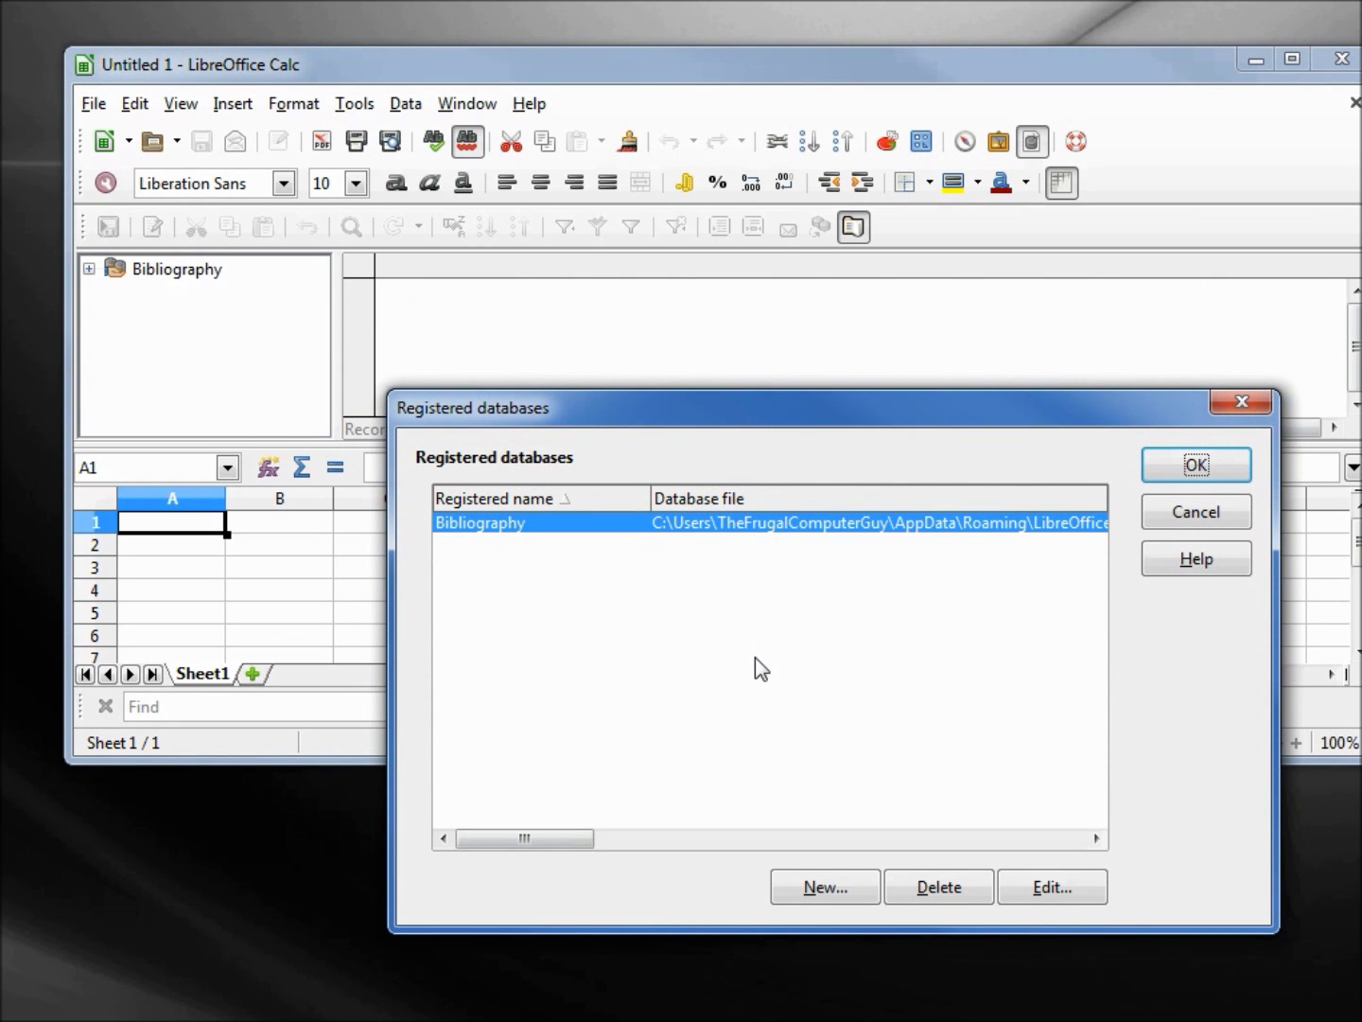
click(816, 889)
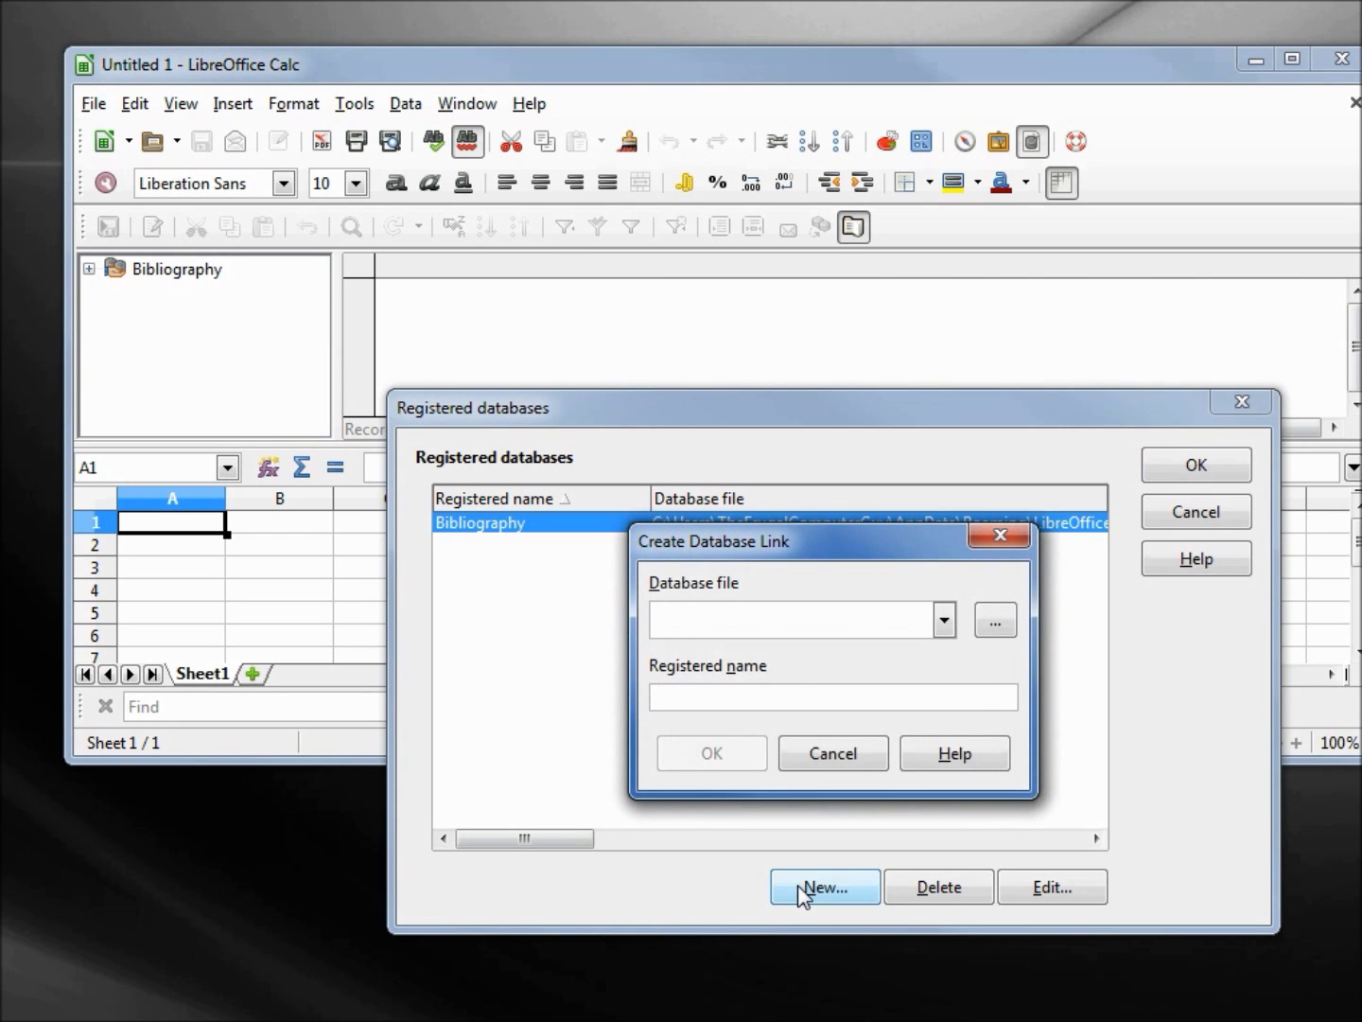
click(993, 623)
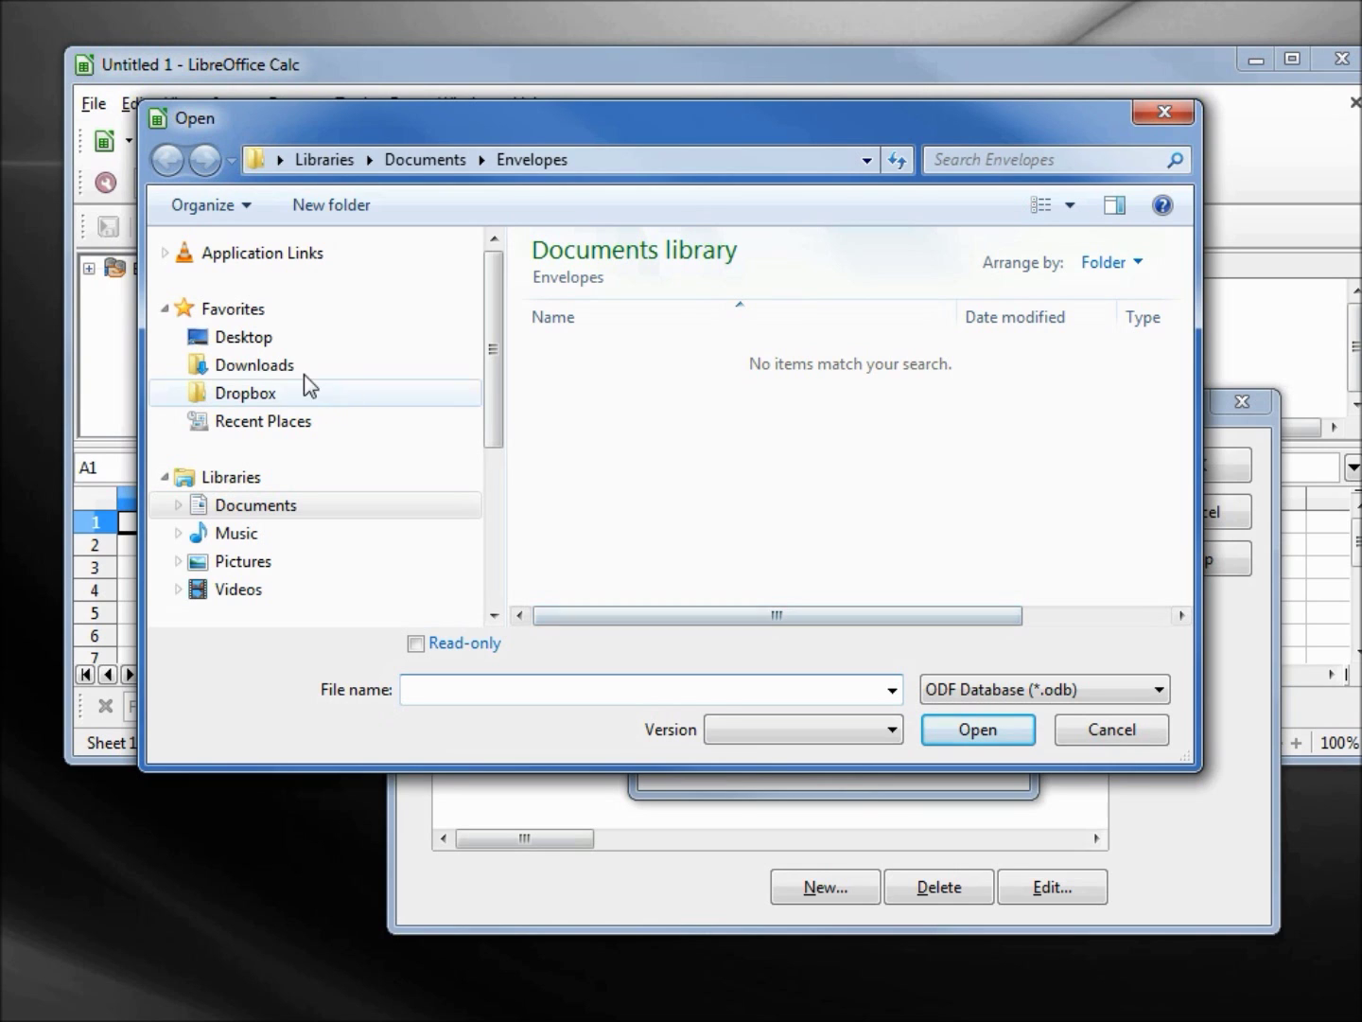
click(221, 341)
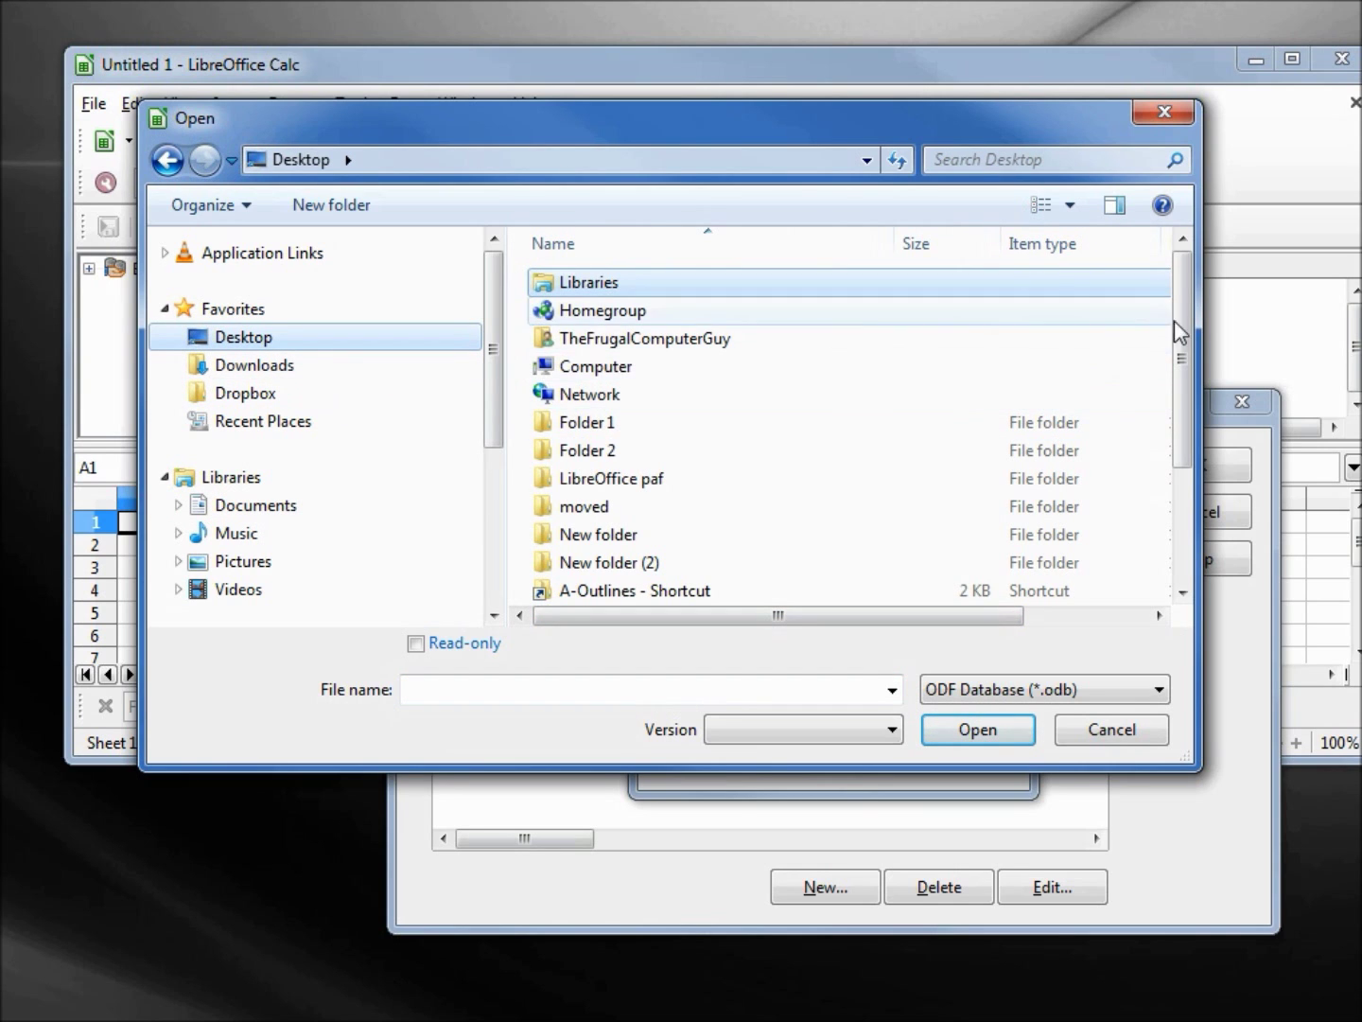
scroll(1181, 364, down, 2)
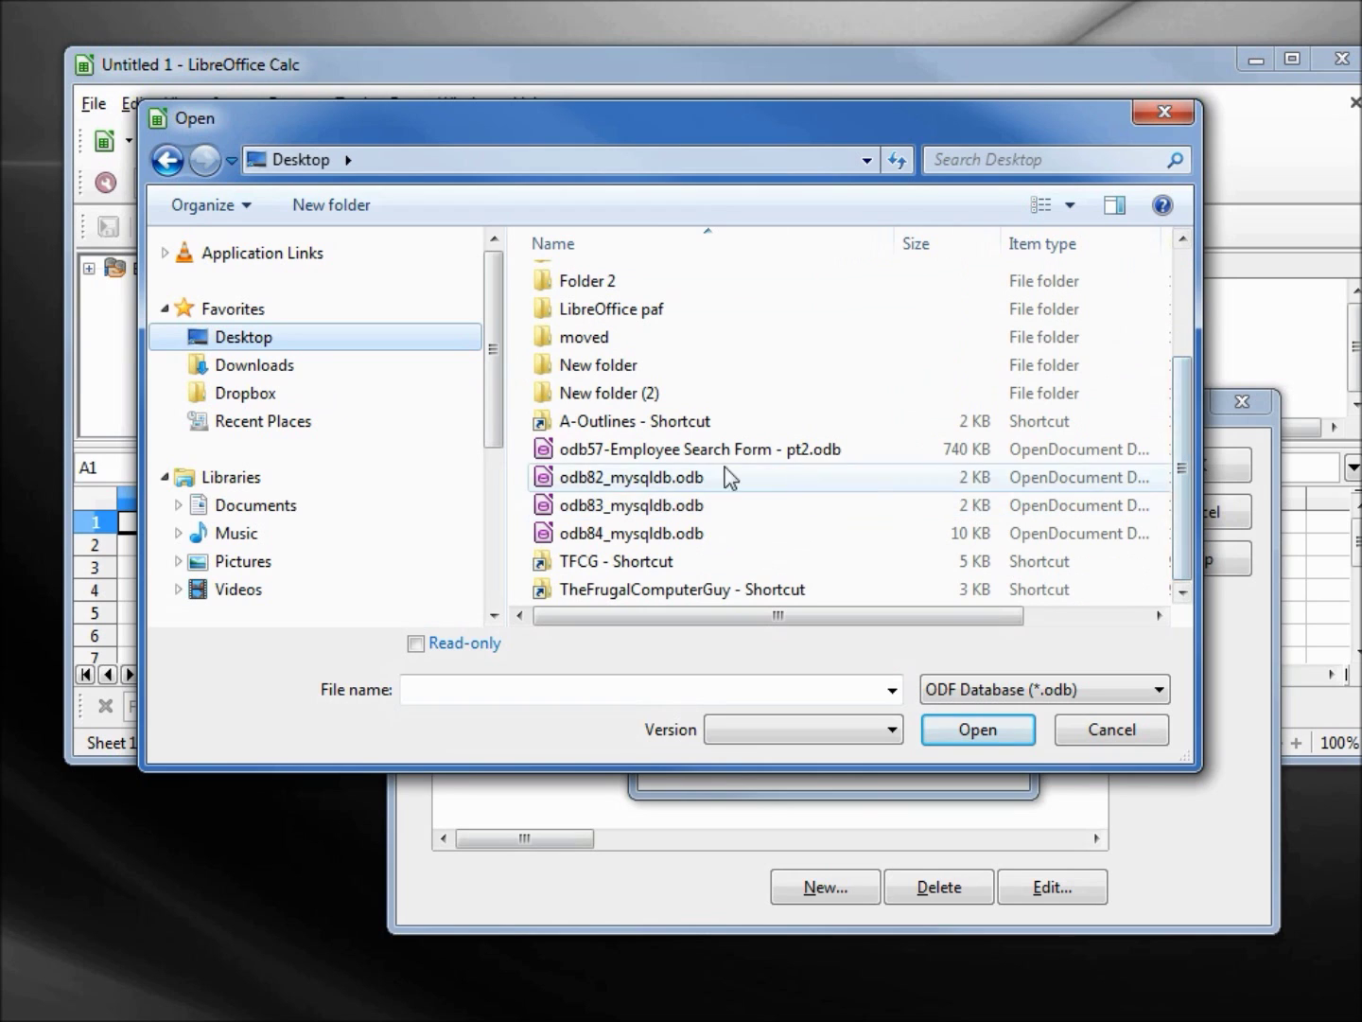
click(612, 452)
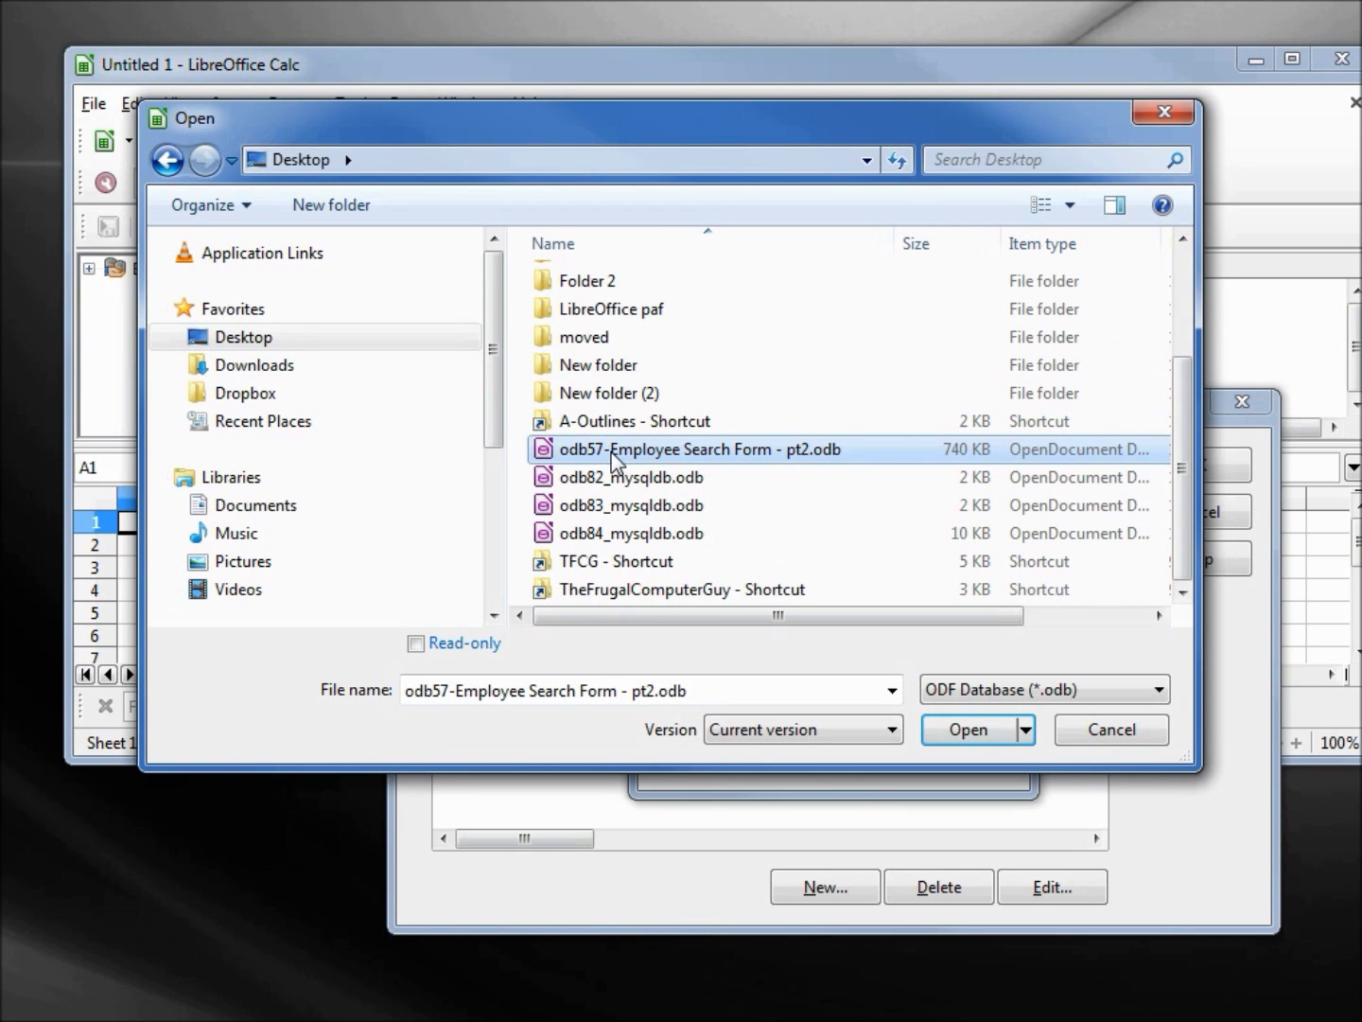
click(983, 734)
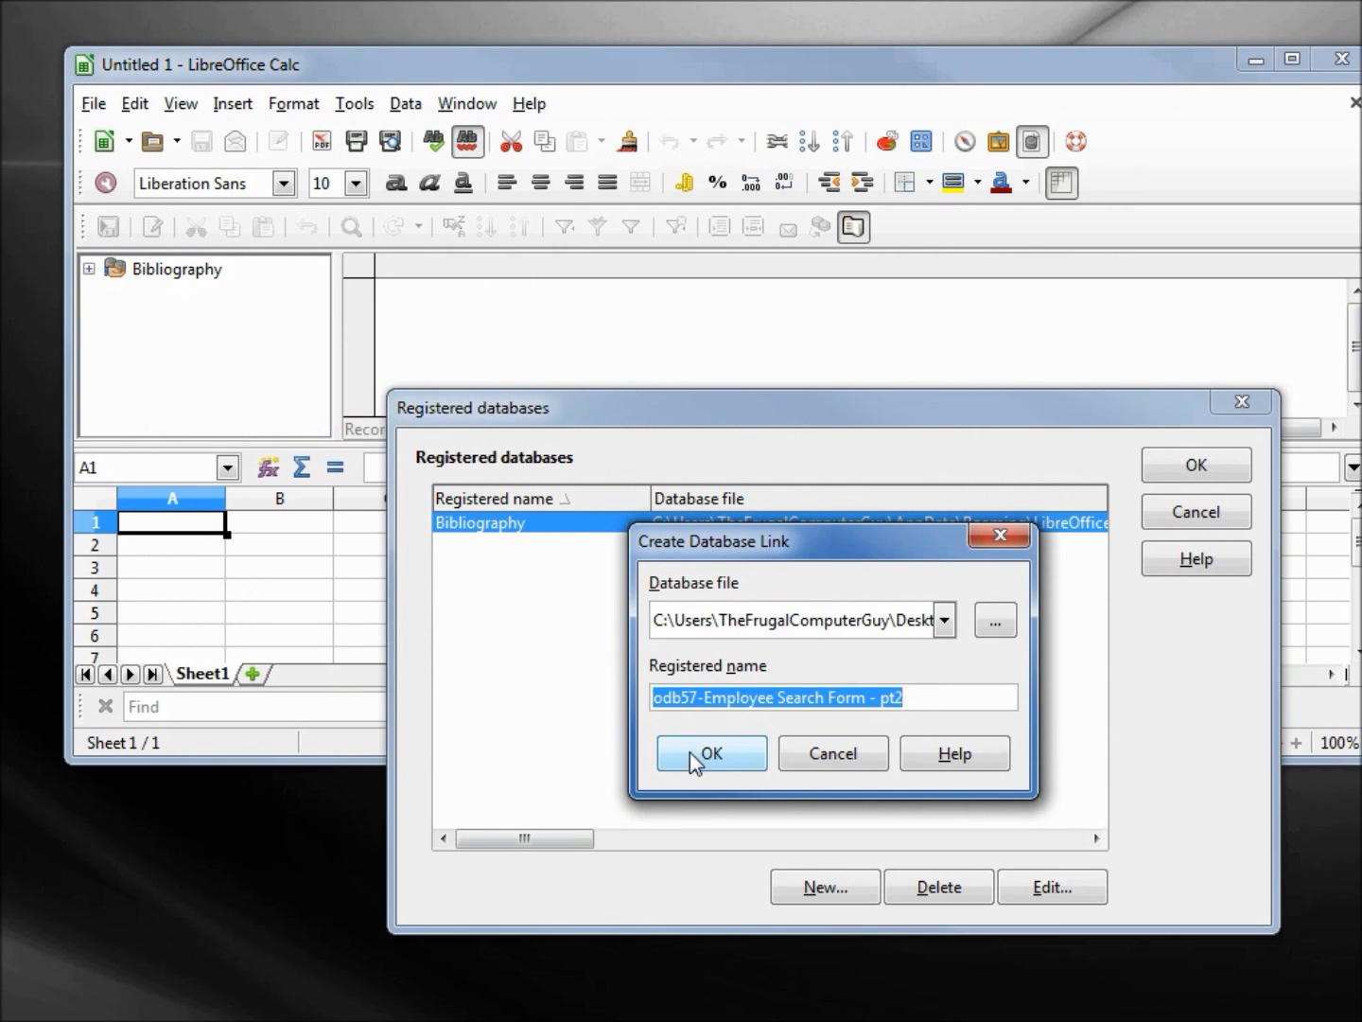
click(693, 754)
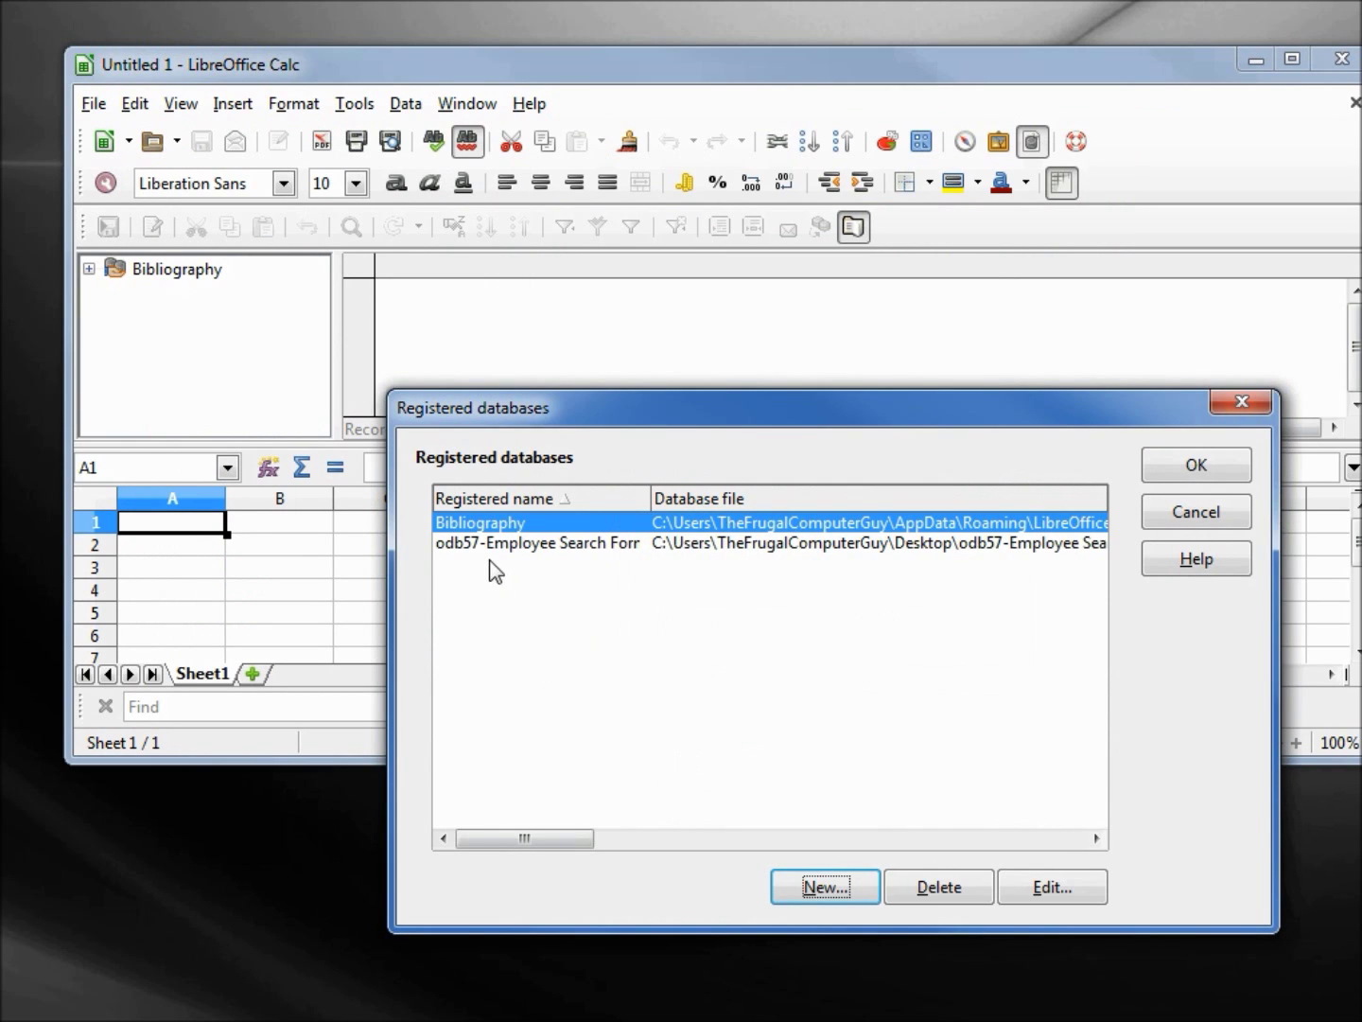
click(1226, 469)
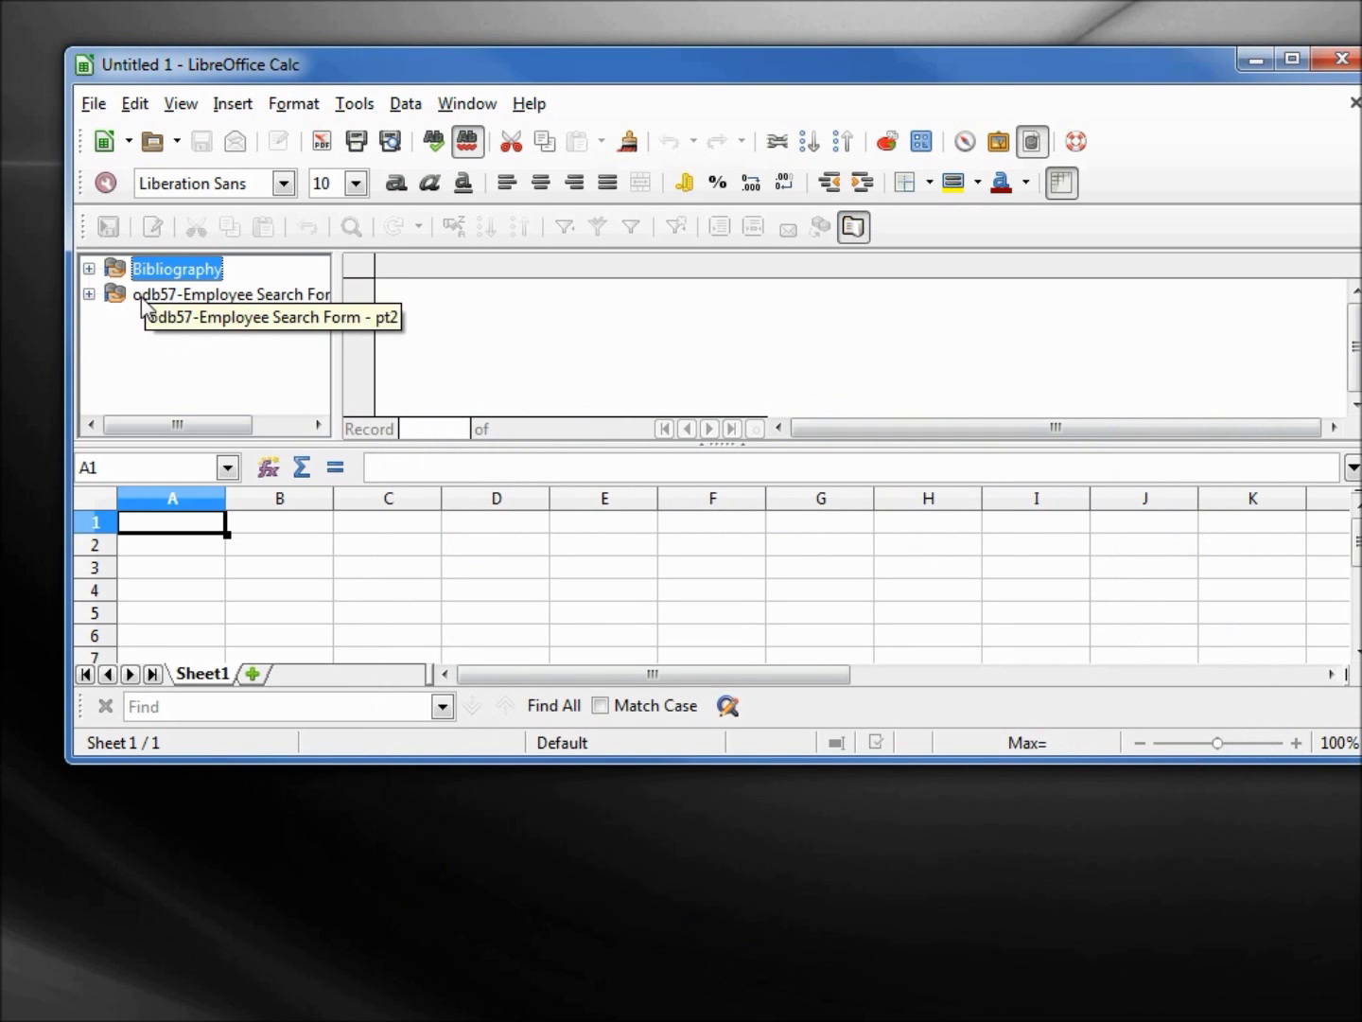
- Expand odb57's Tables and load the 7 tbl_Department records
click(90, 295)
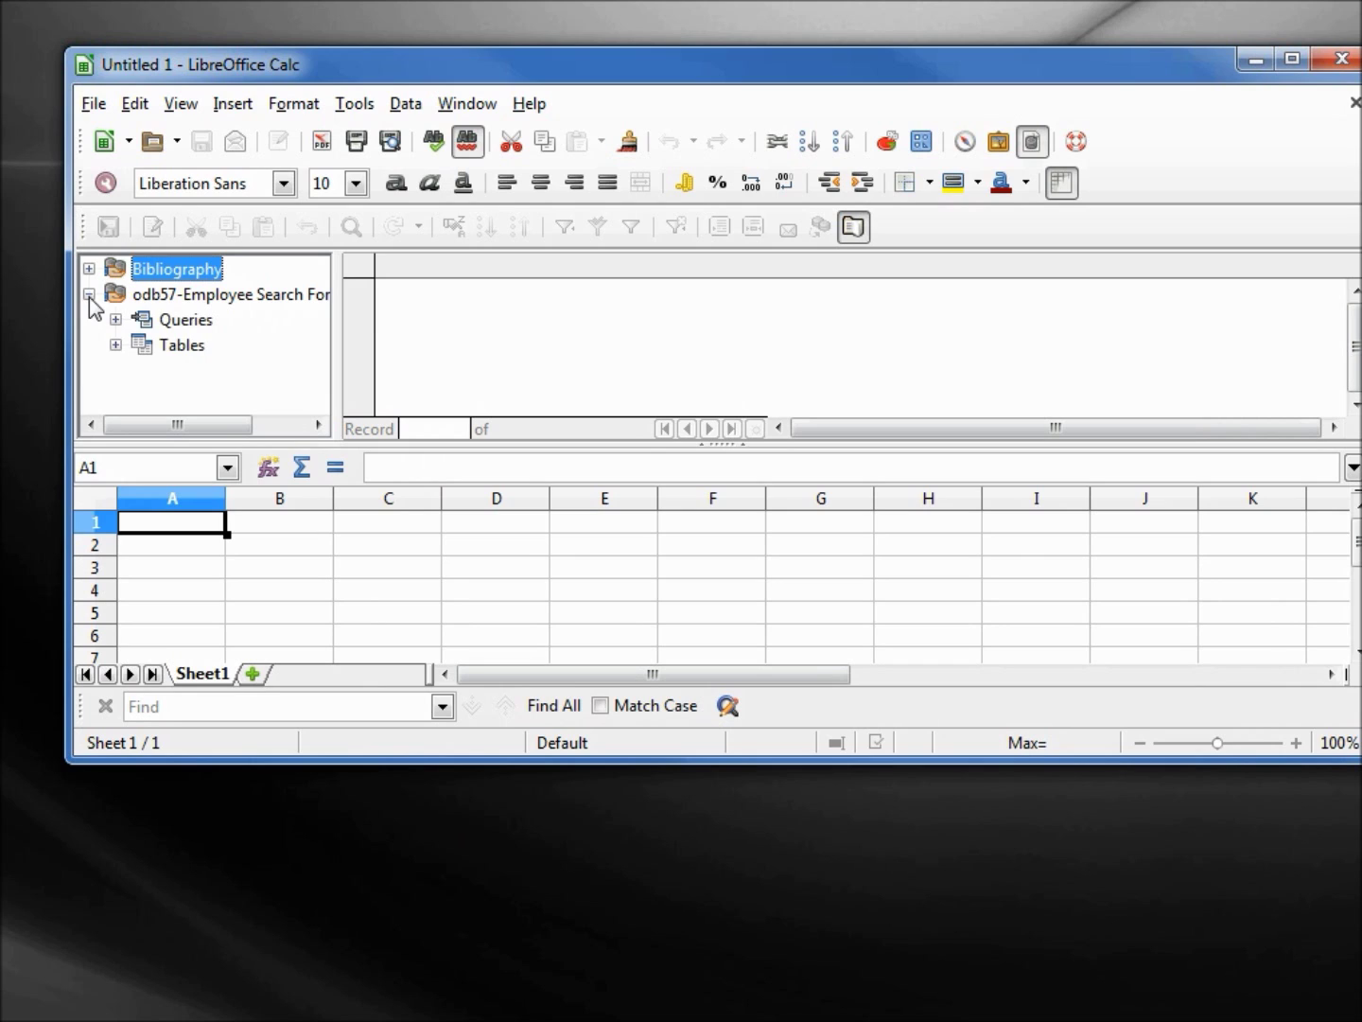
click(116, 345)
click(202, 367)
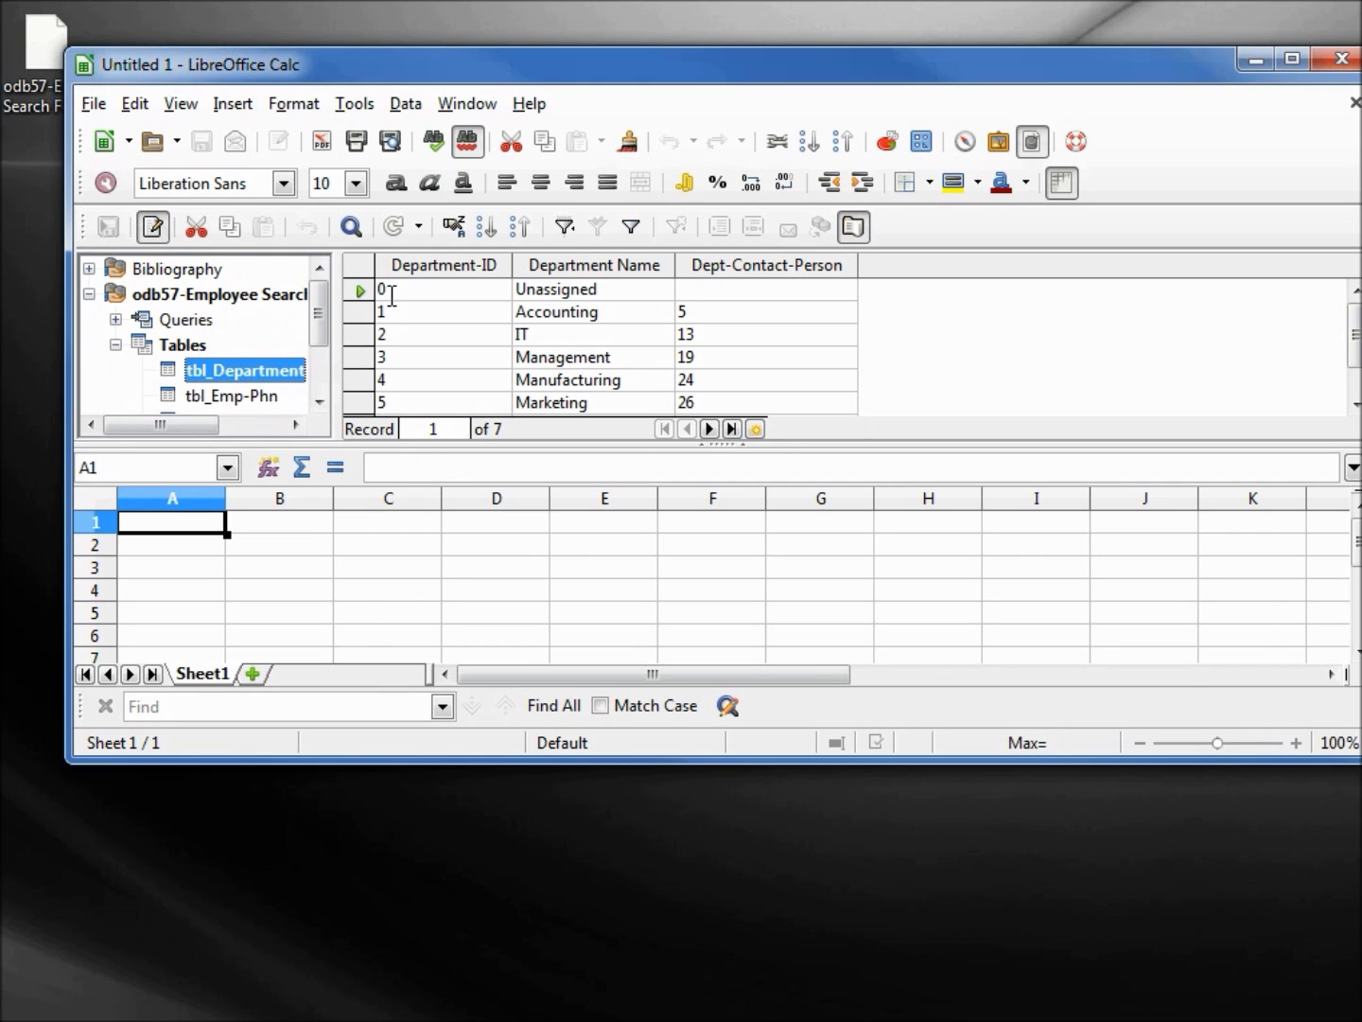
- Copy all tbl_Department records into the sheet at A1 and delete the header row
click(358, 274)
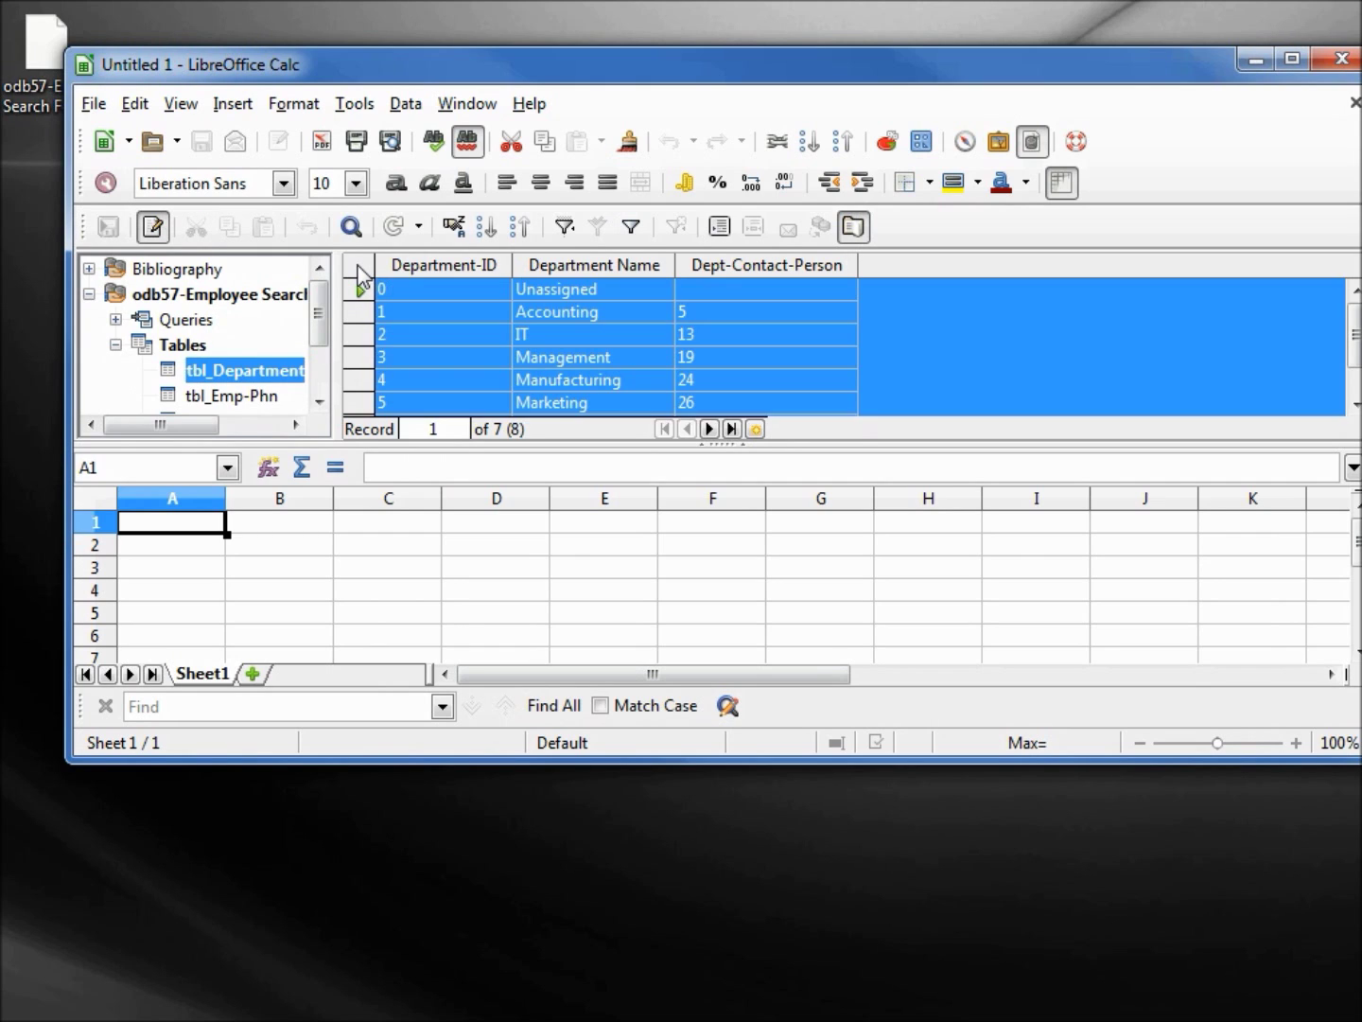
drag(359, 274, 168, 533)
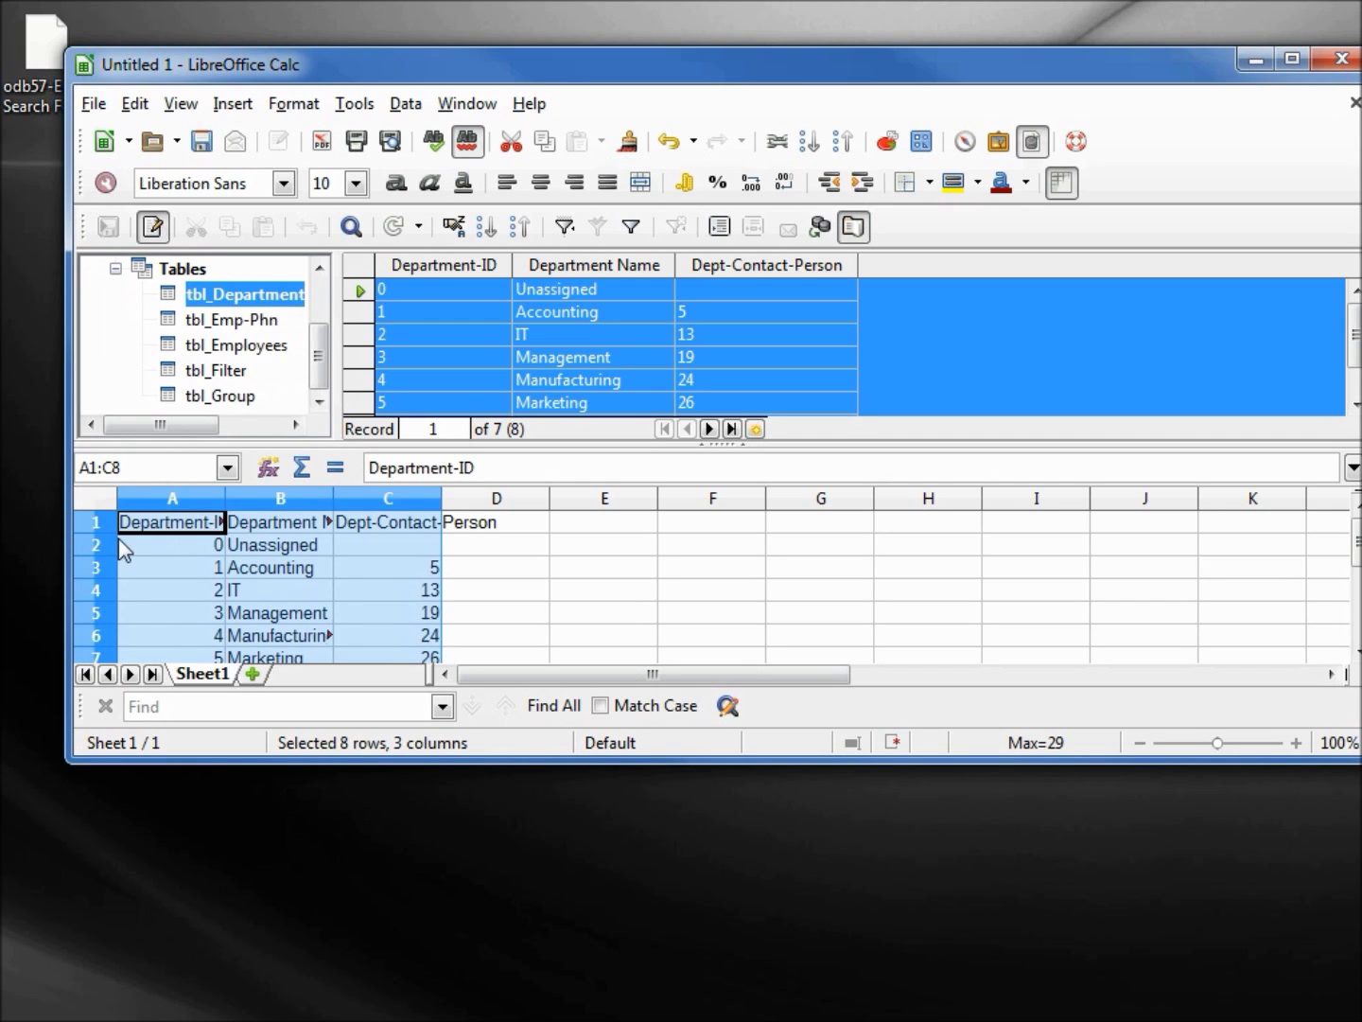
click(95, 523)
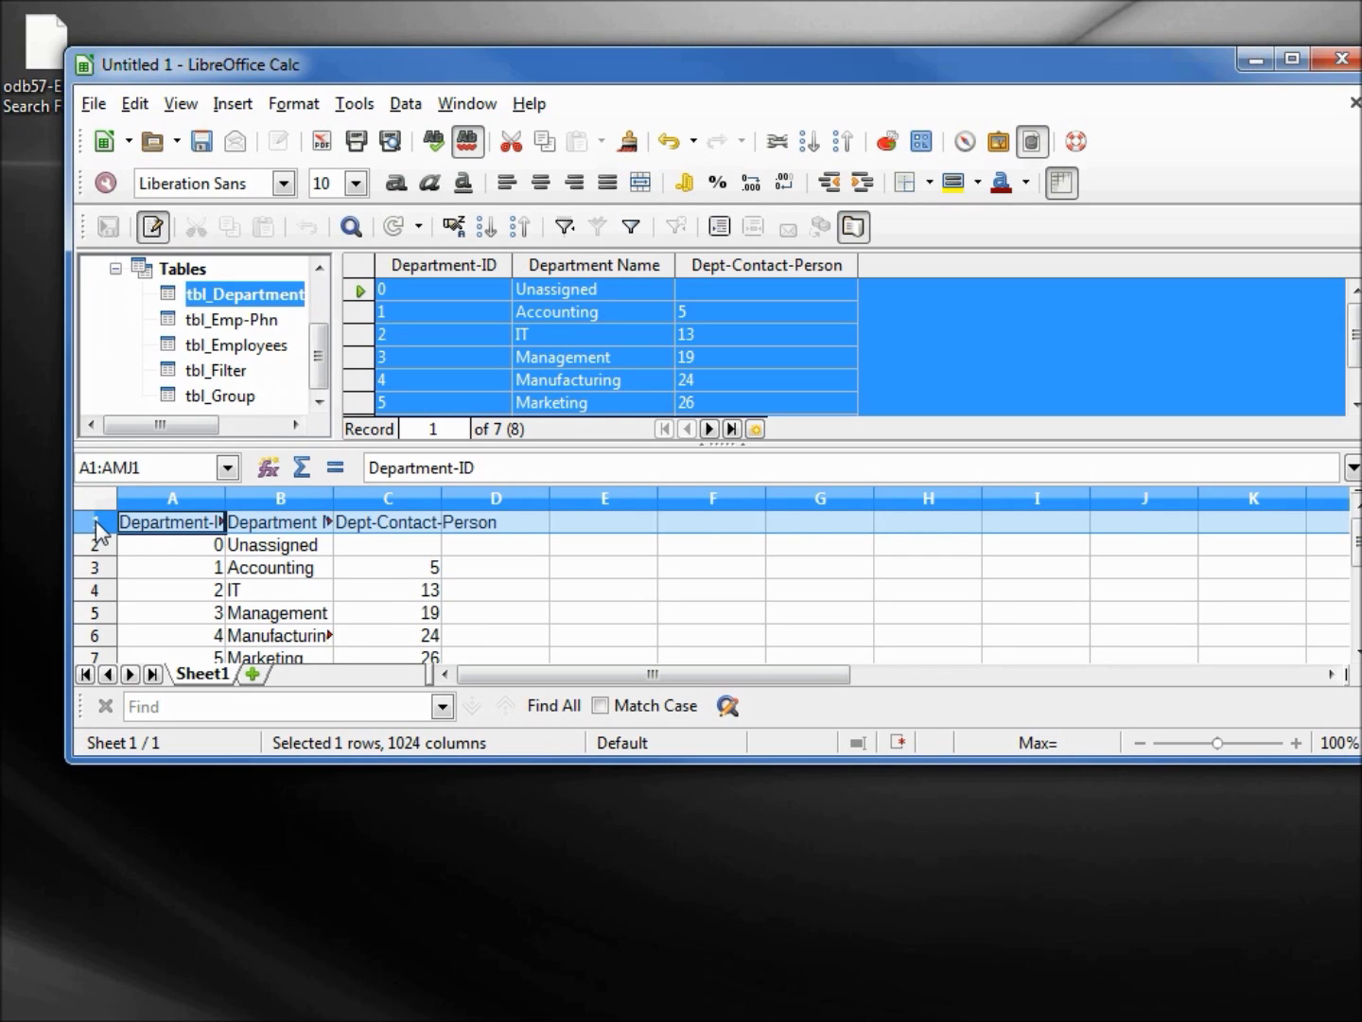
right_click(98, 531)
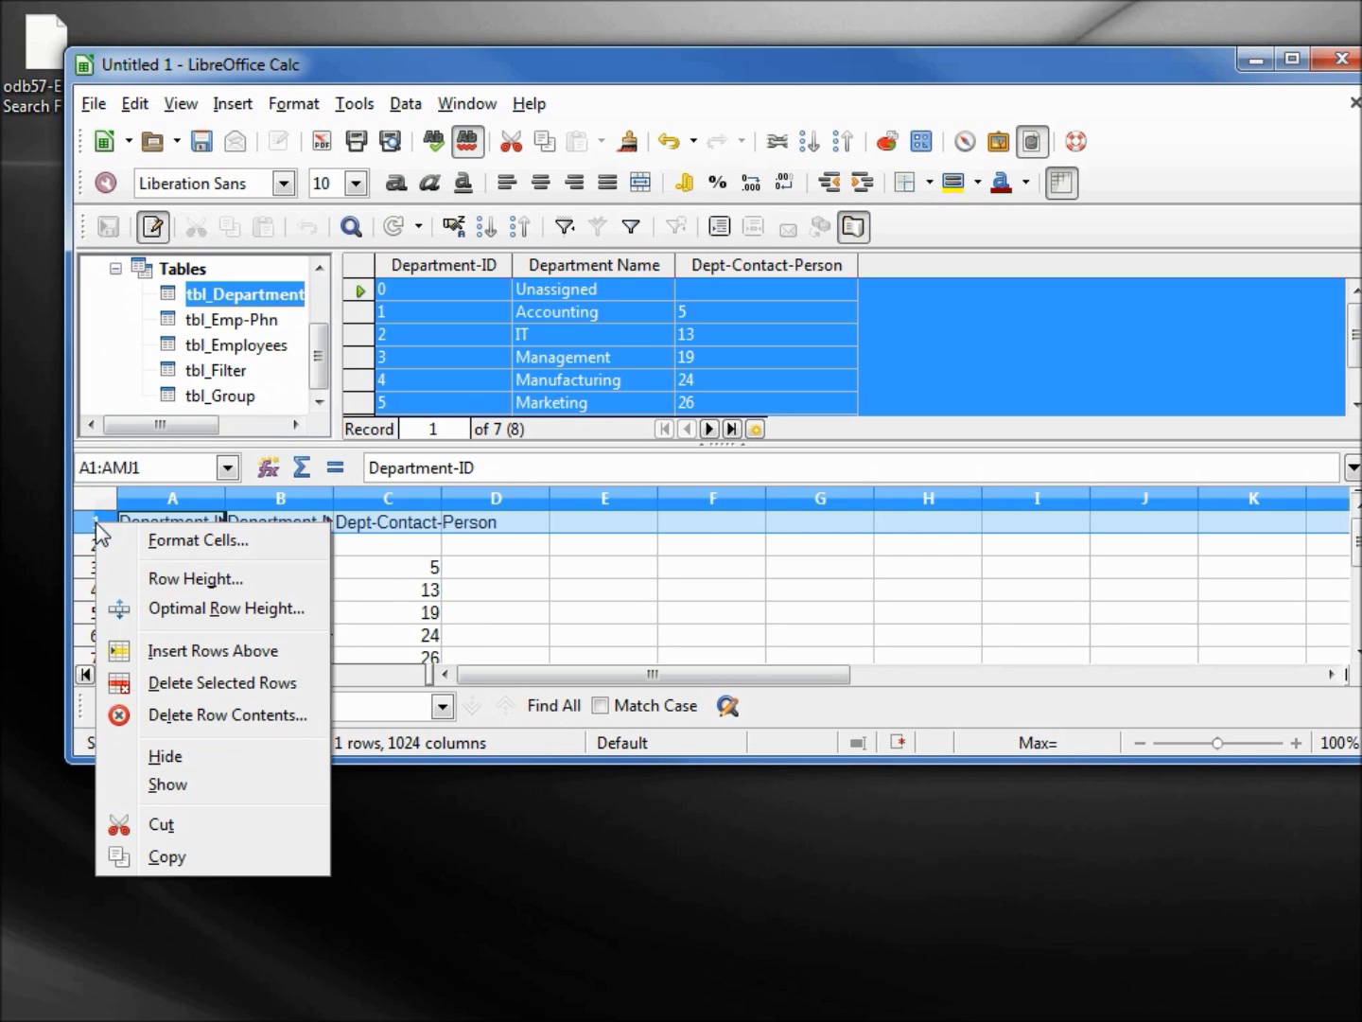
click(196, 682)
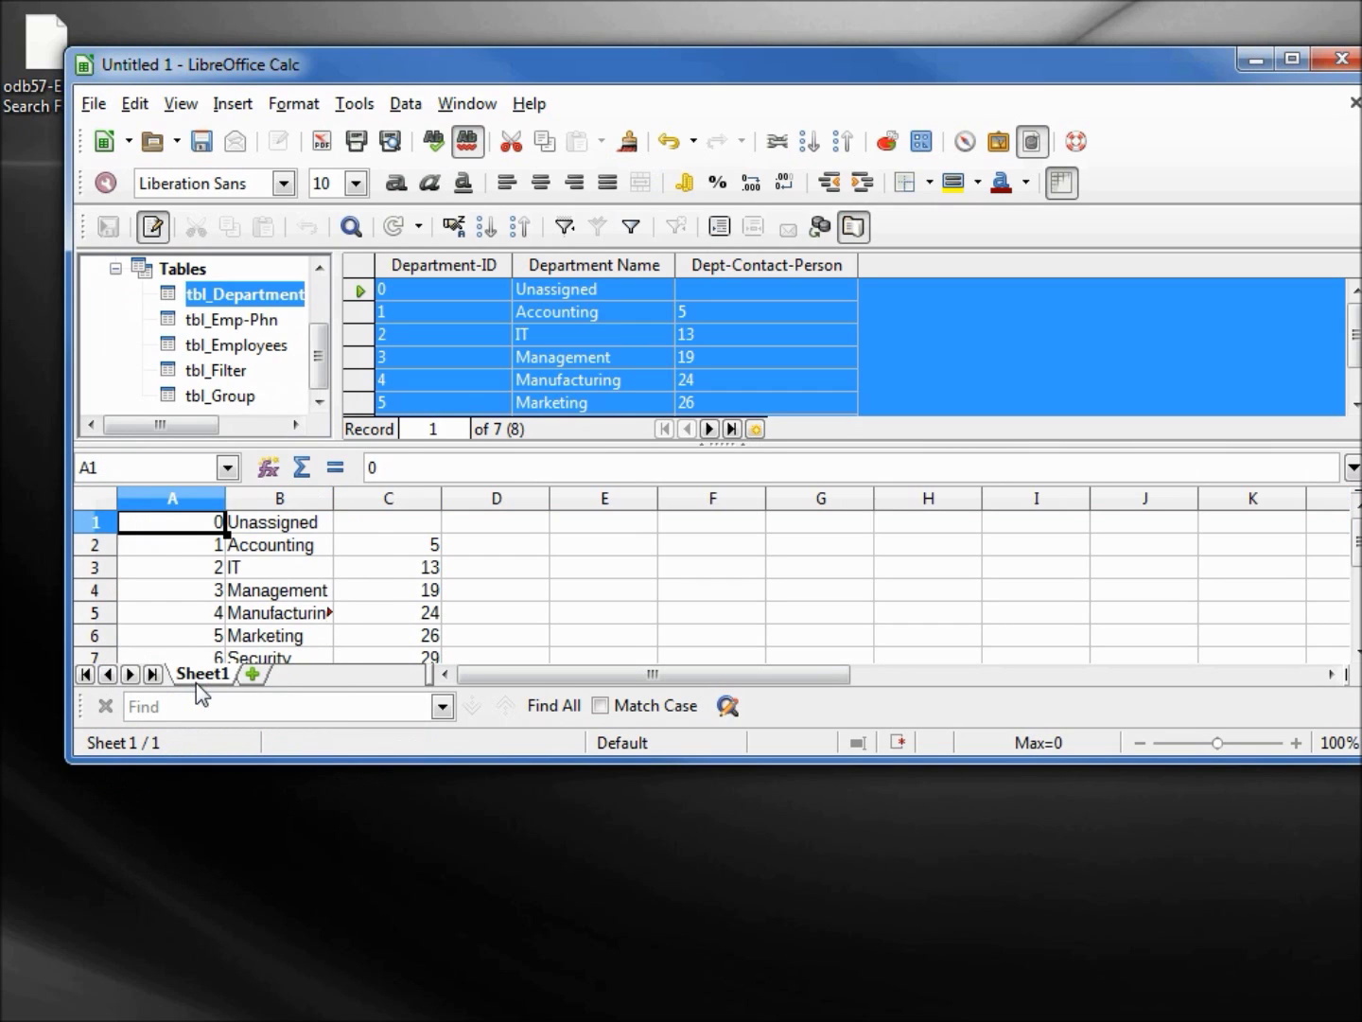
- Enter 0 in the blank contact cell C1
click(388, 528)
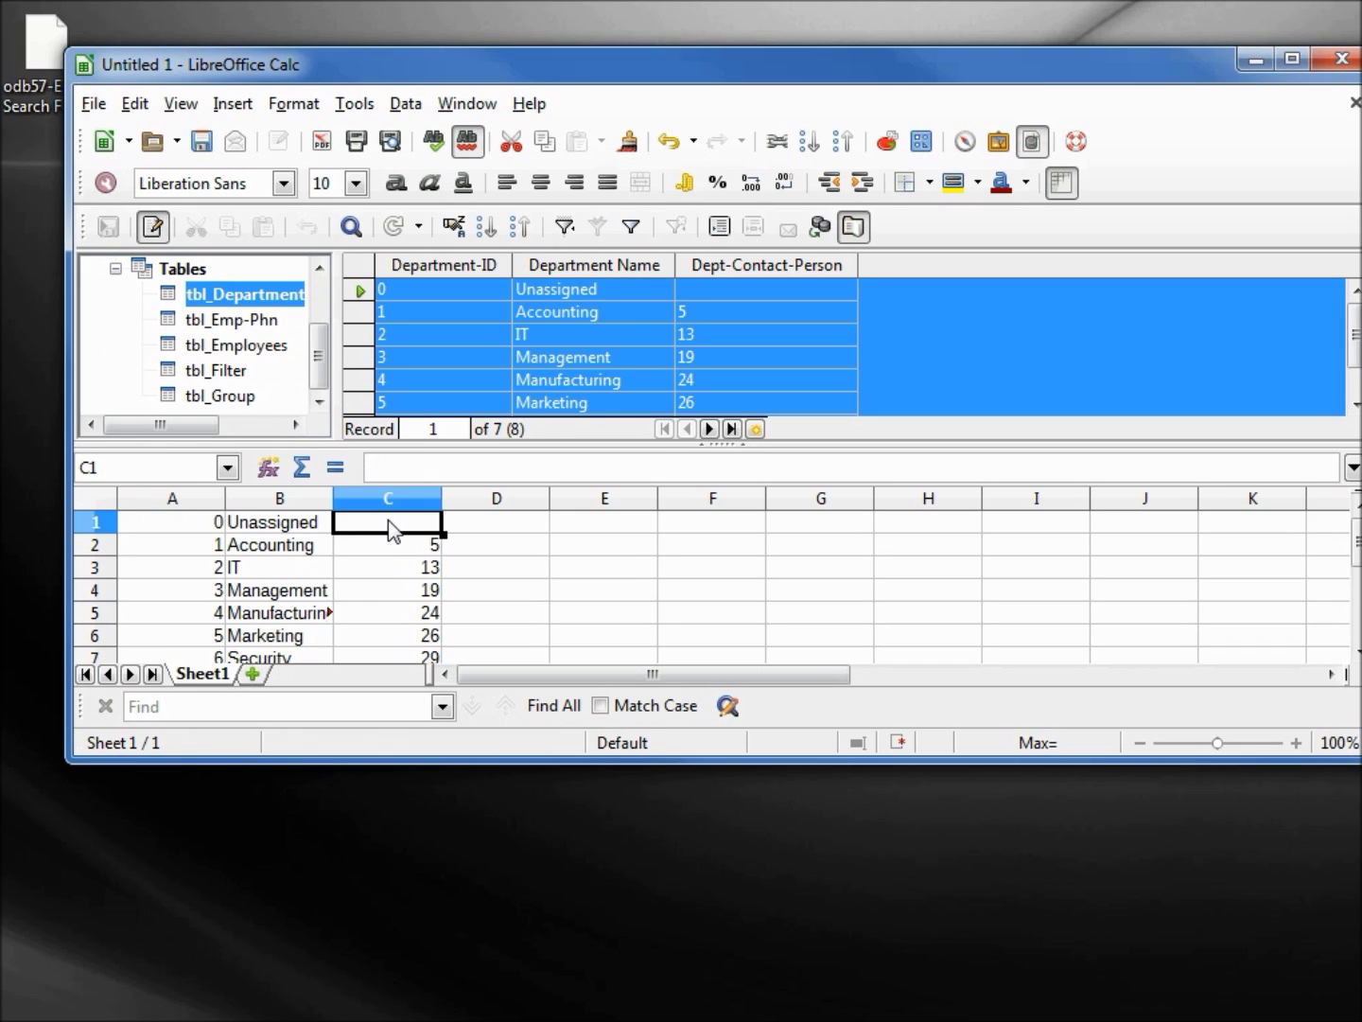
text(0)
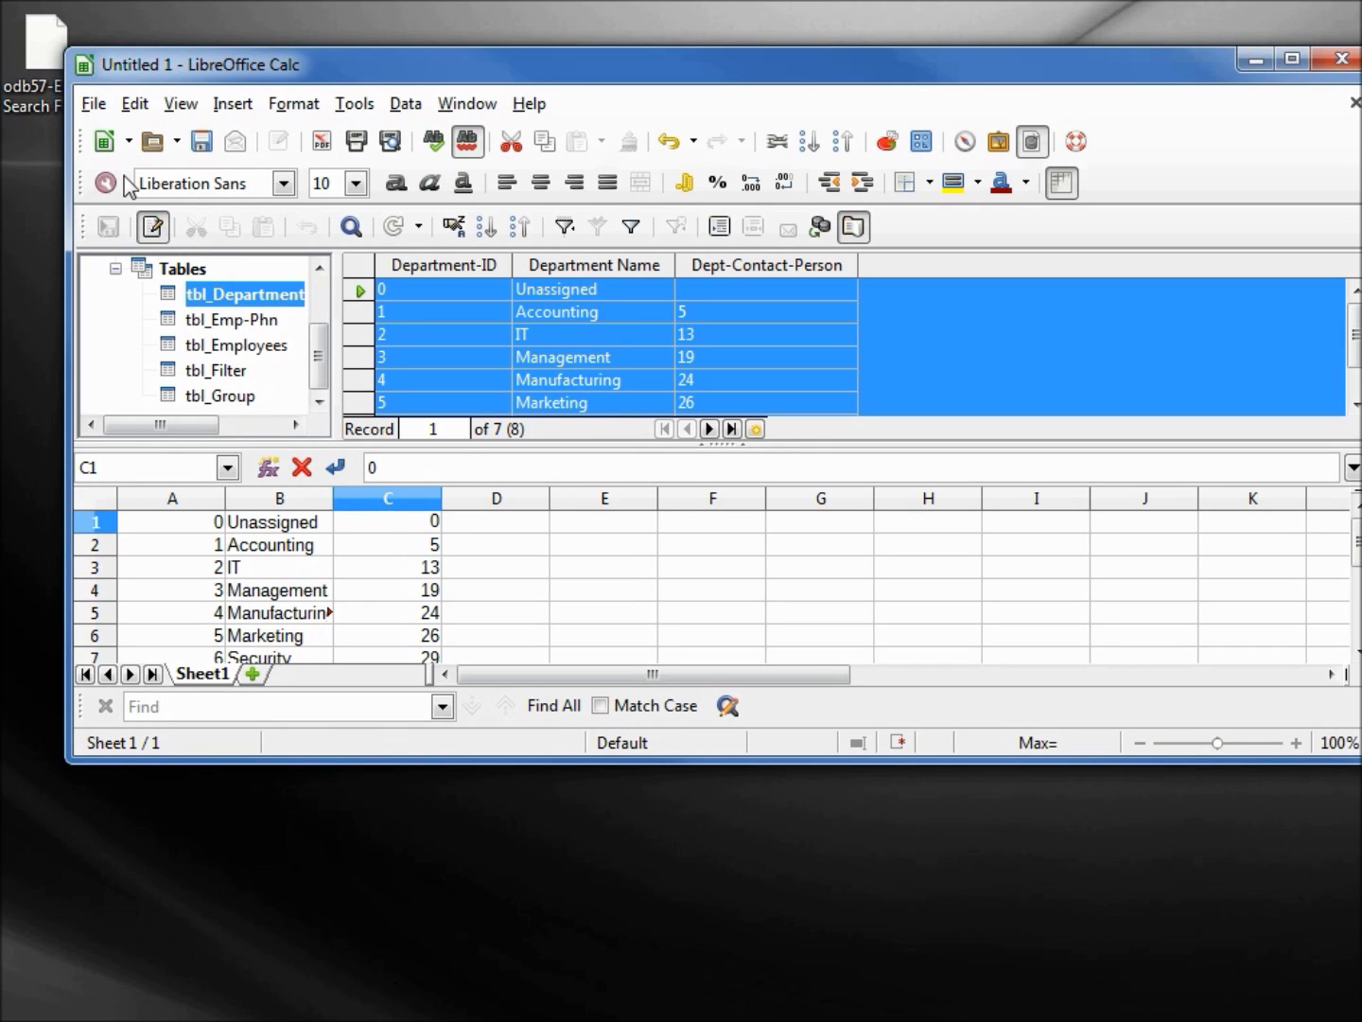
click(92, 106)
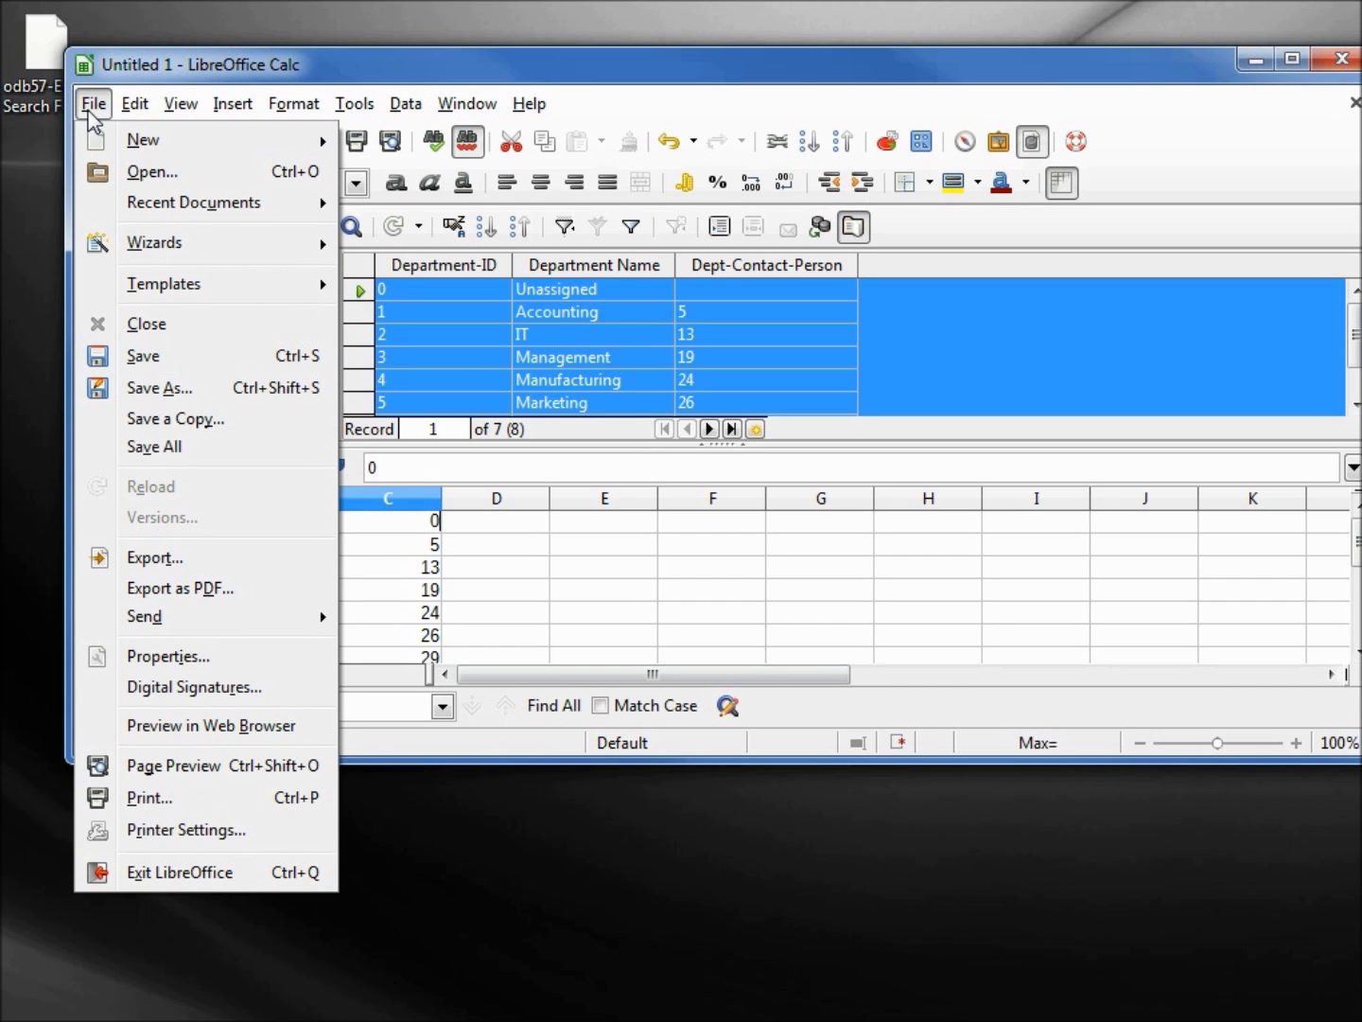
- Save the sheet on the desktop as Text CSV tbl_department.csv with comma field delimiter
click(191, 388)
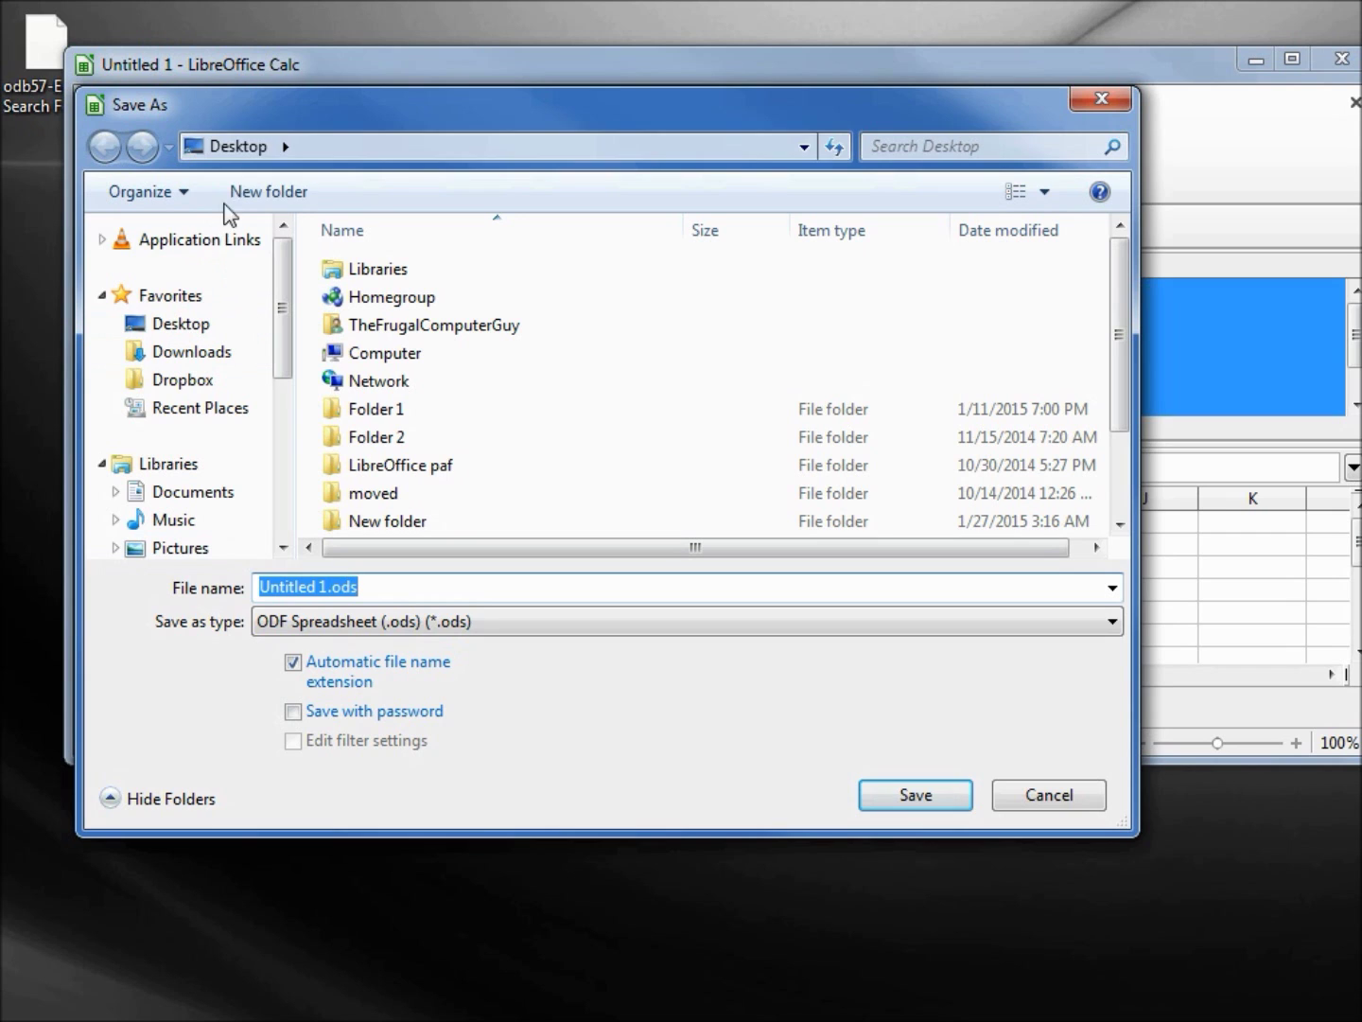
click(1075, 631)
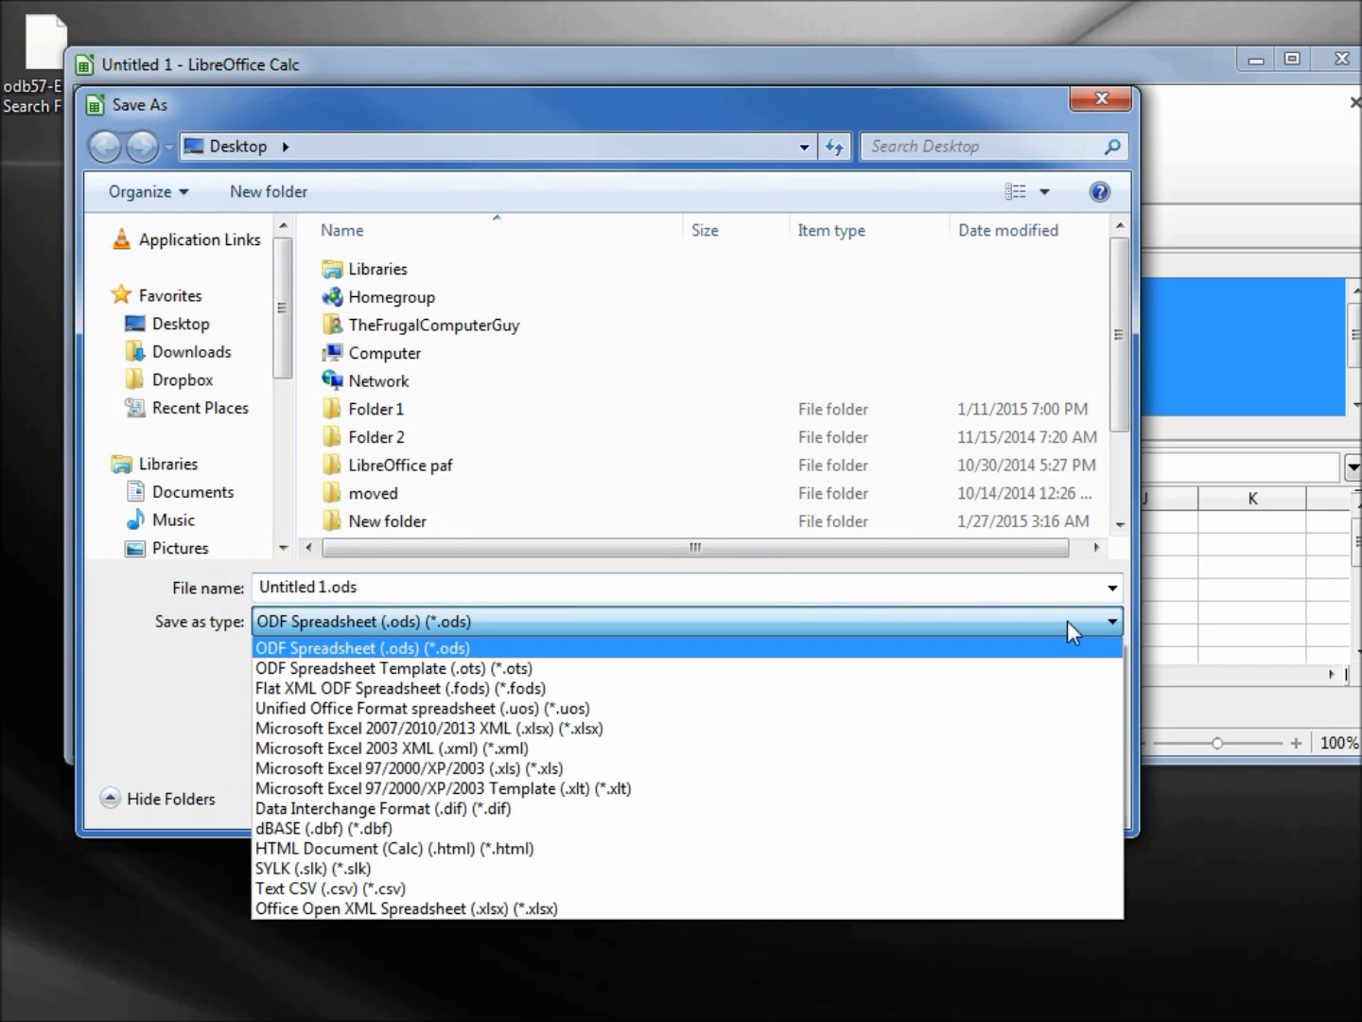
click(395, 893)
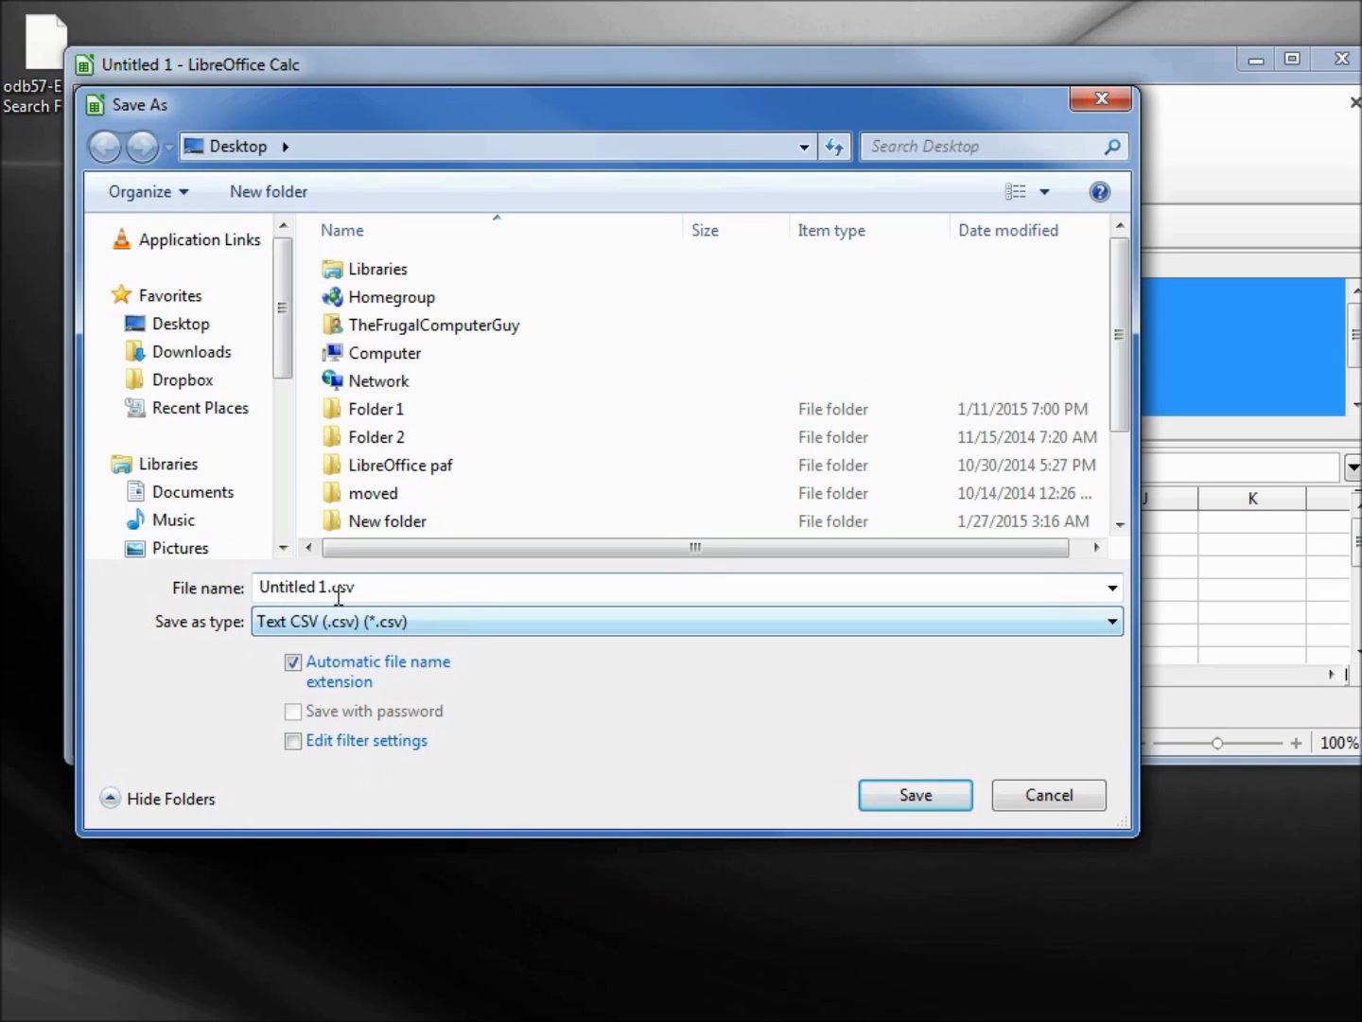
drag(357, 589, 259, 591)
key(BackSpace)
text(tbl_department.csv)
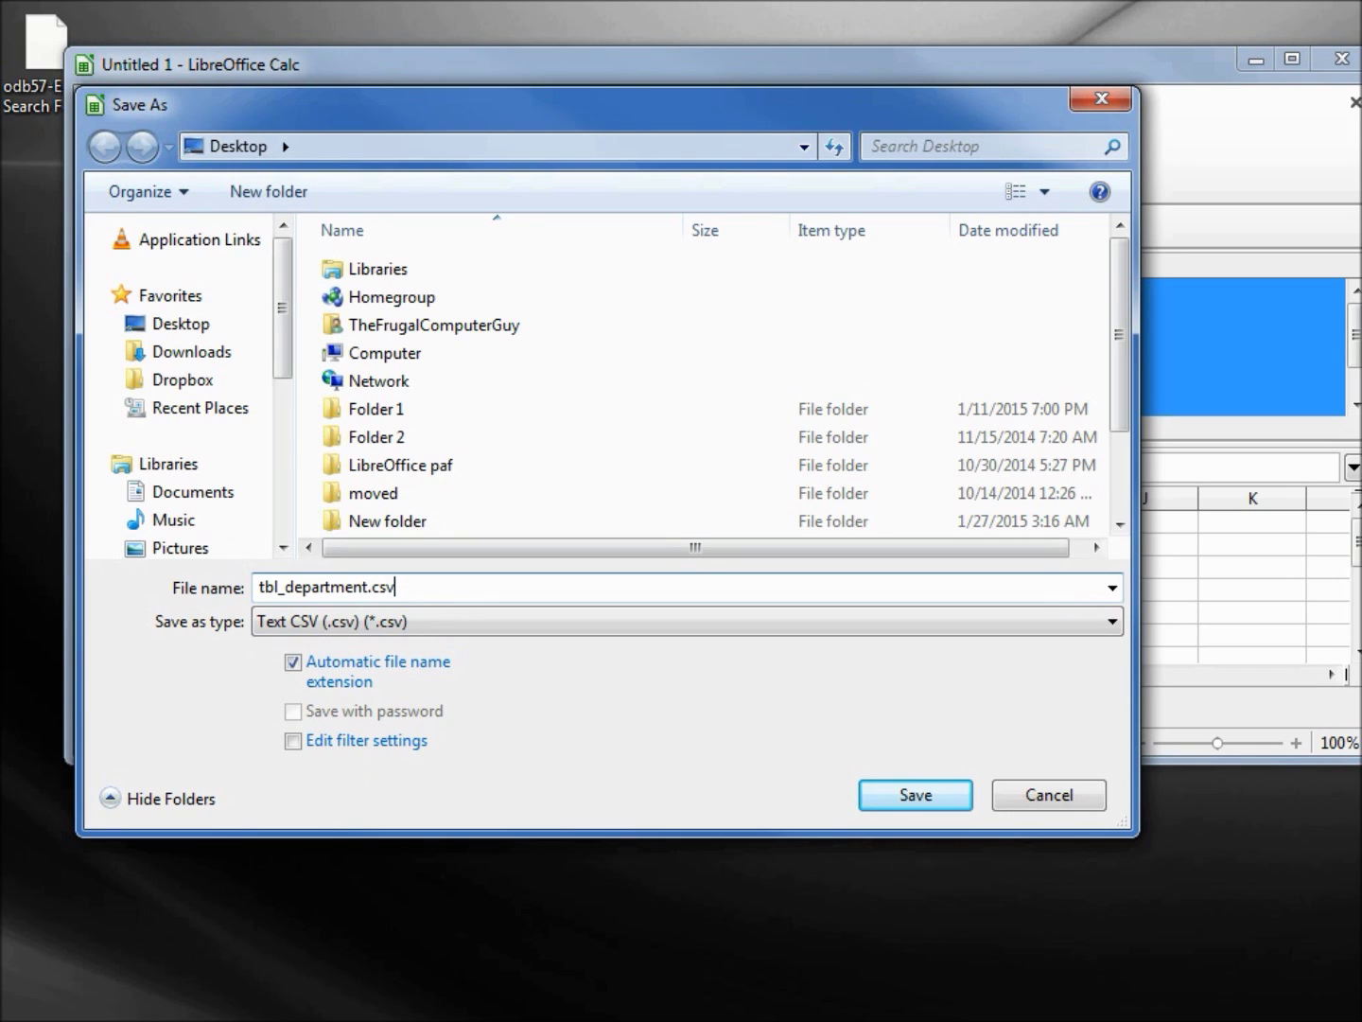
click(893, 794)
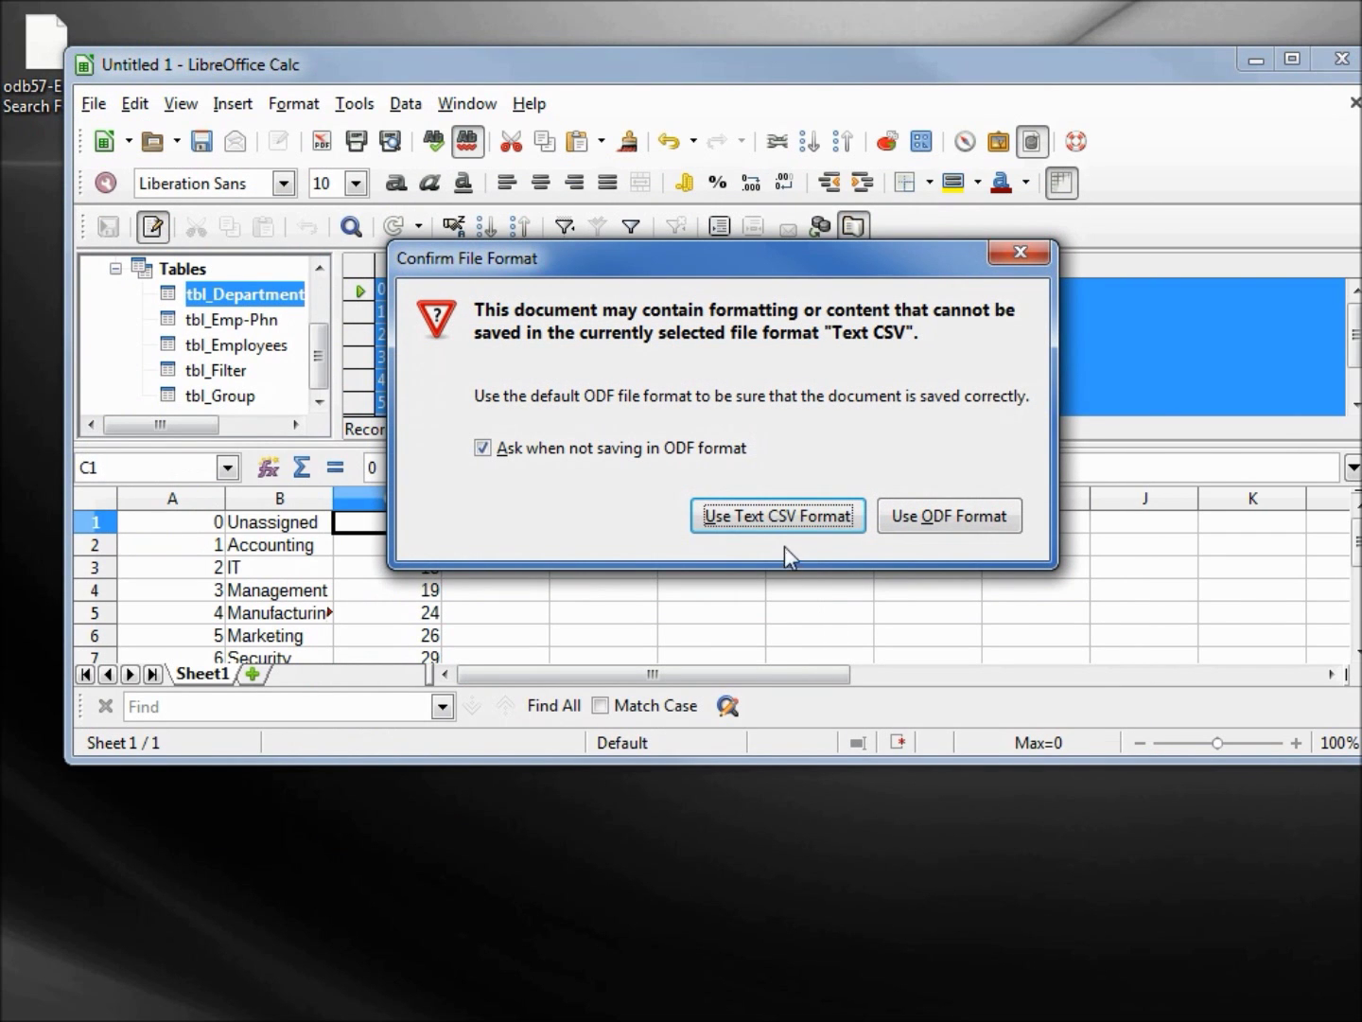
click(784, 518)
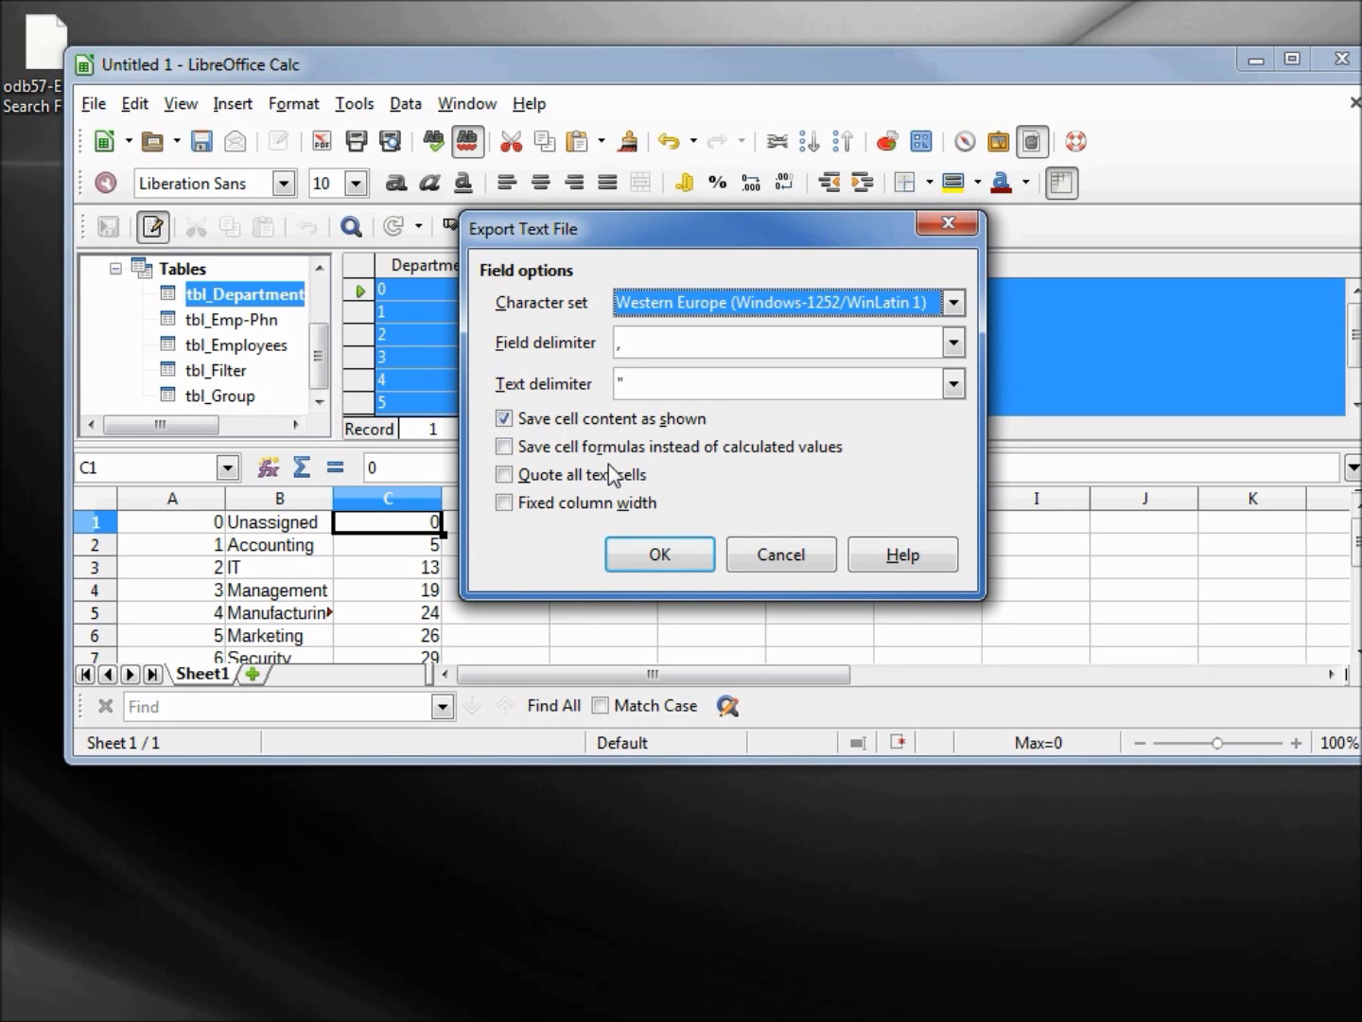
click(652, 558)
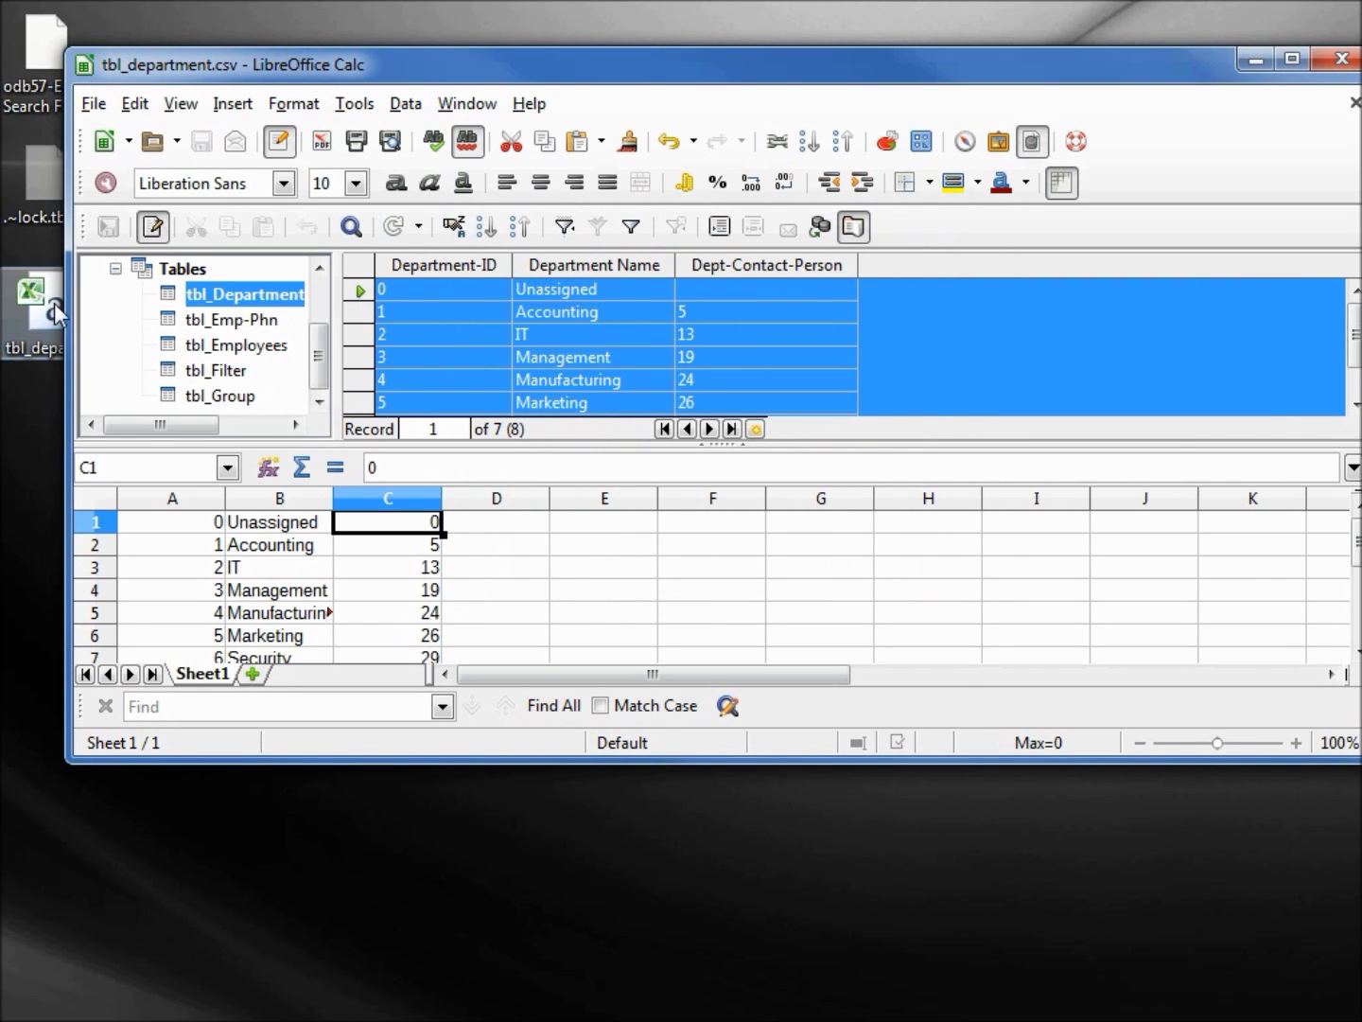
- Copy all tbl_Emp-Phn records onto A1, replacing the department data
click(234, 322)
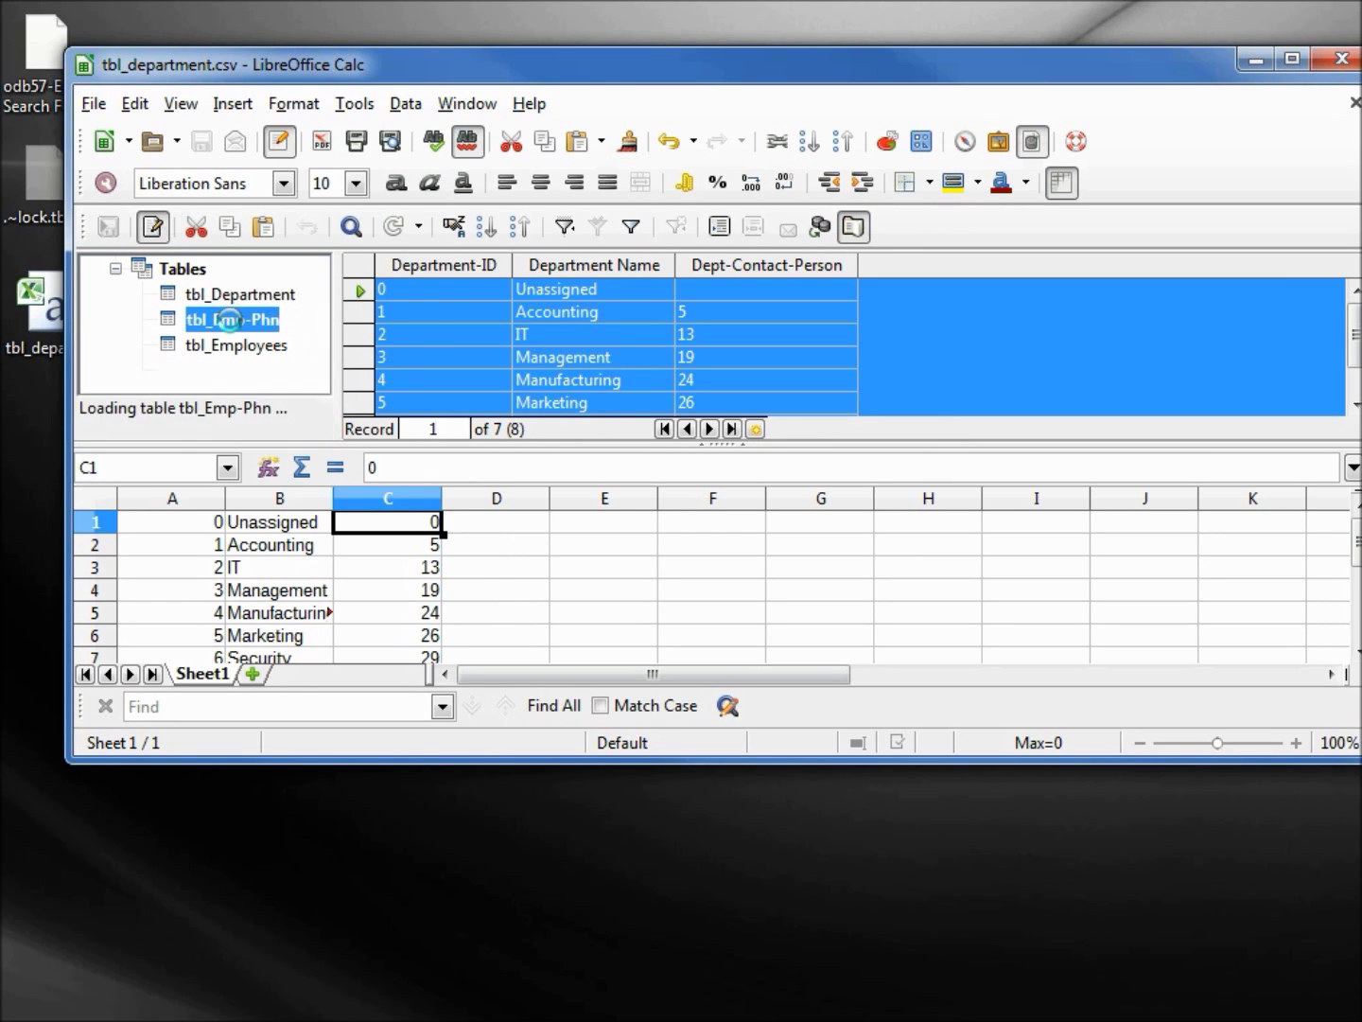
click(365, 269)
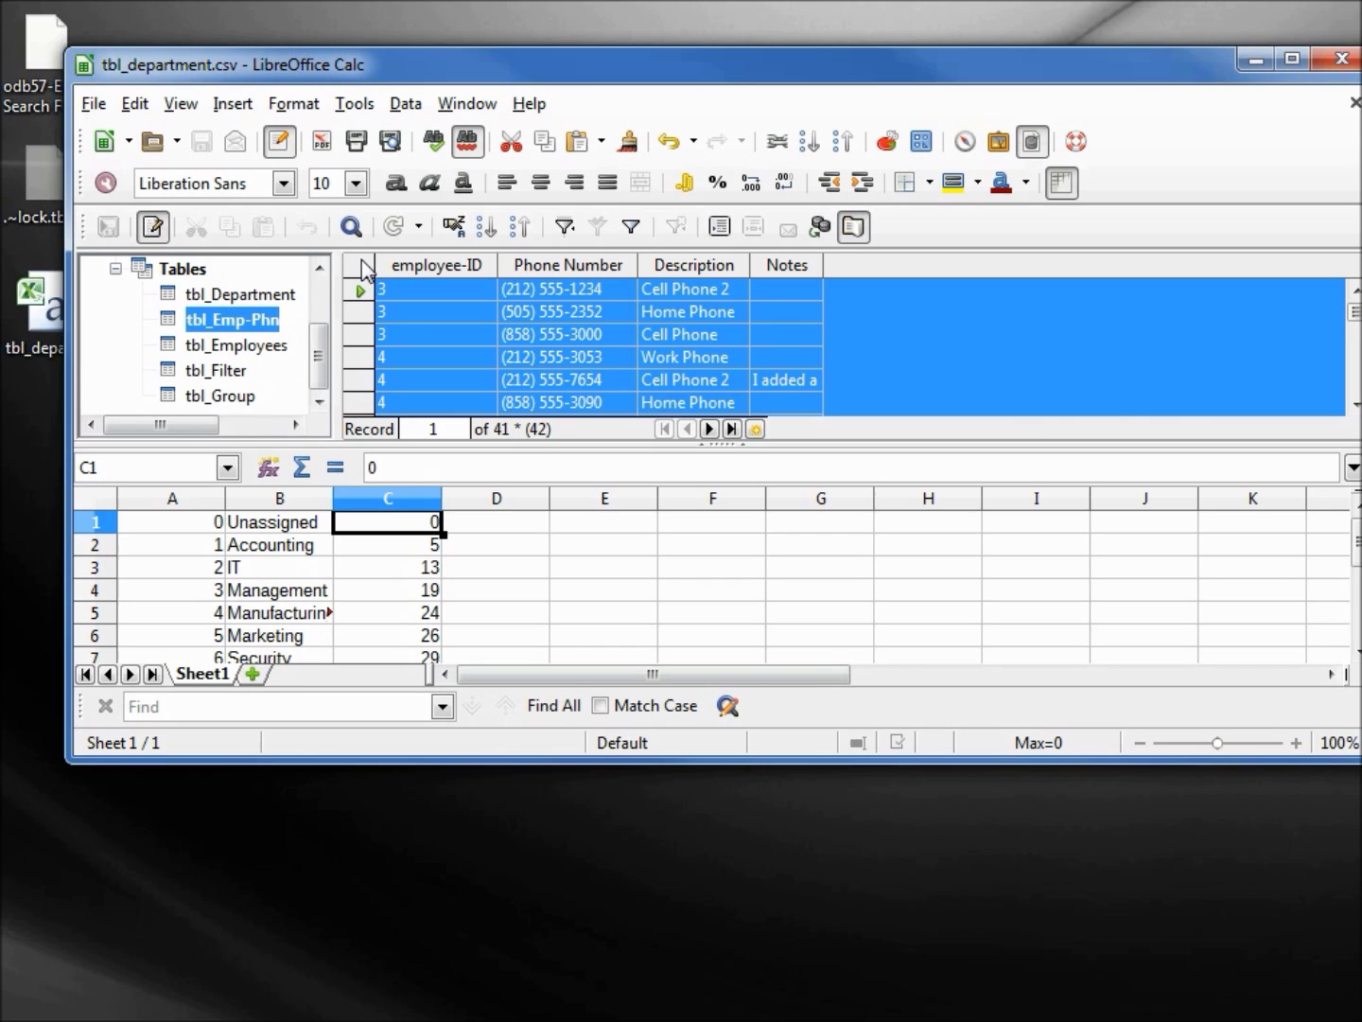
drag(365, 269, 191, 497)
drag(176, 516, 177, 517)
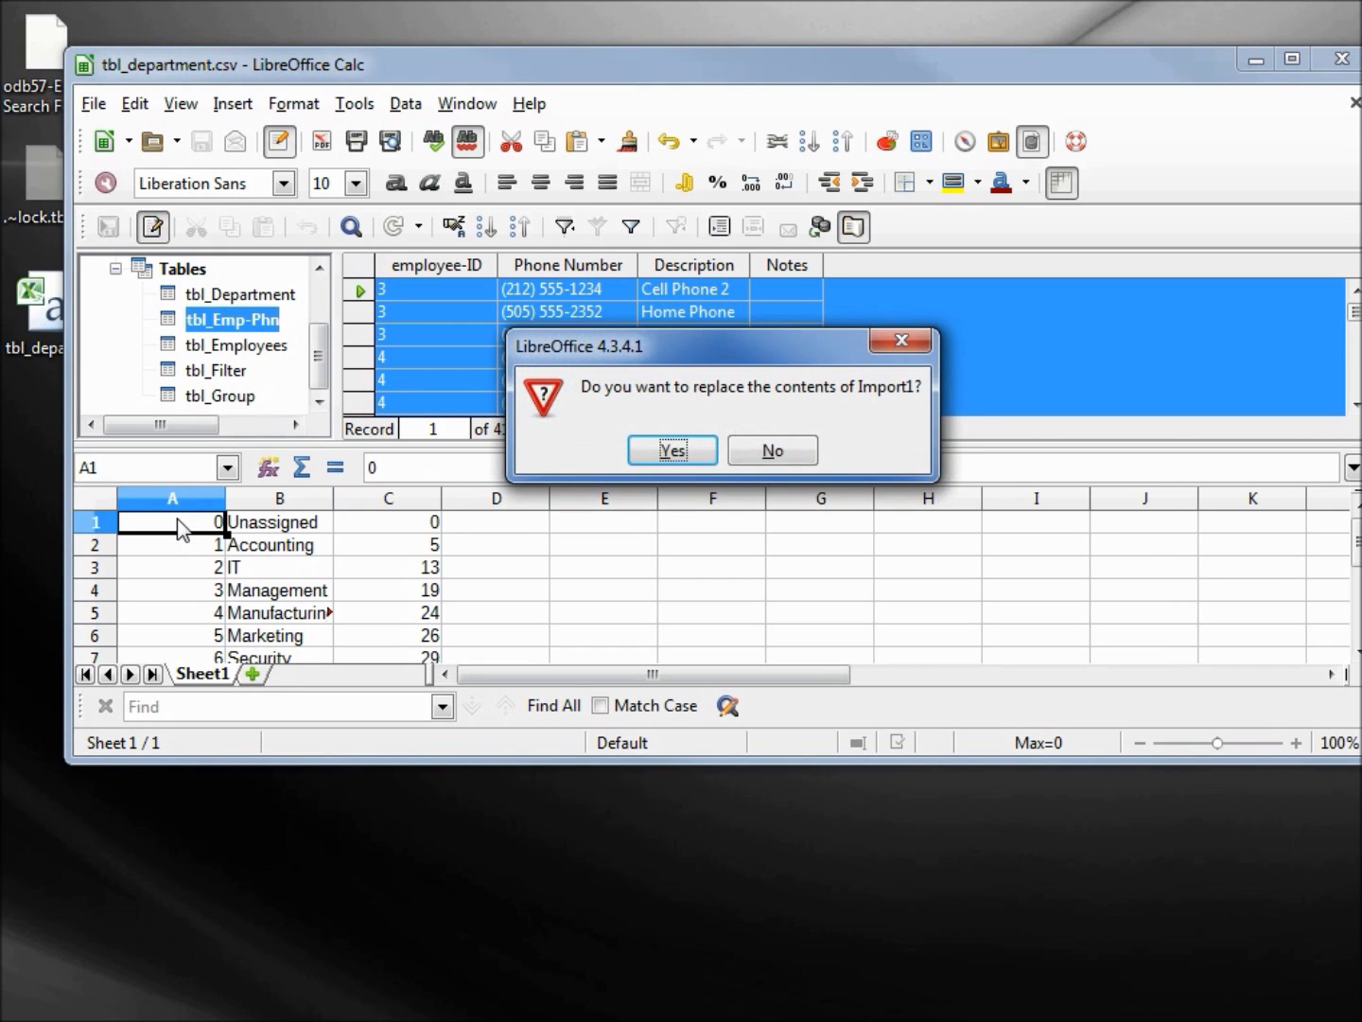
click(673, 450)
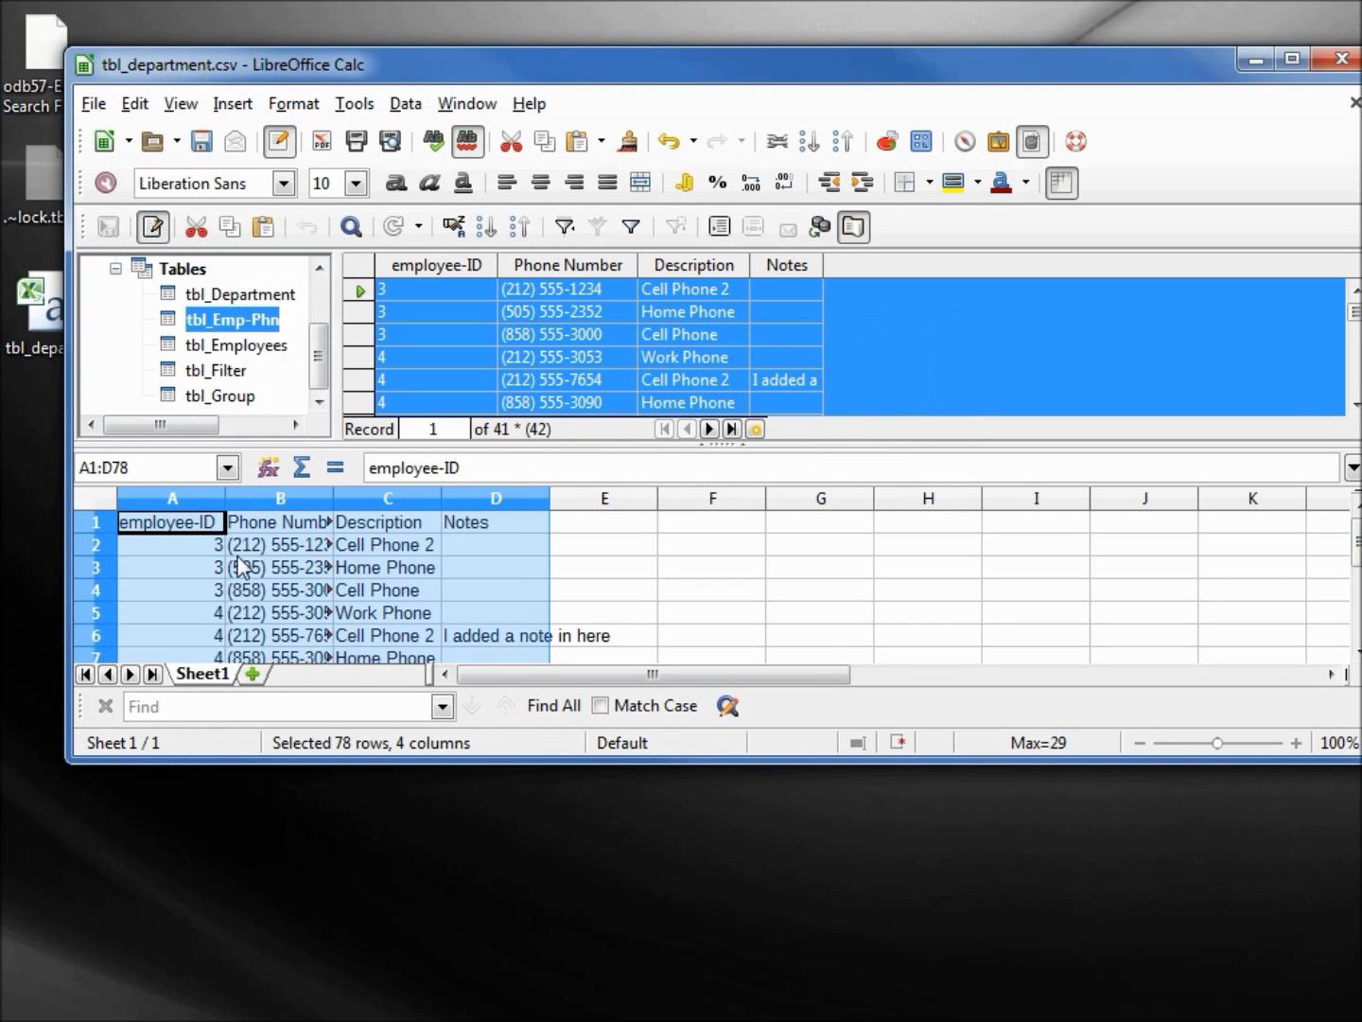
- Delete the column-heading row 1 from the phone data
click(92, 524)
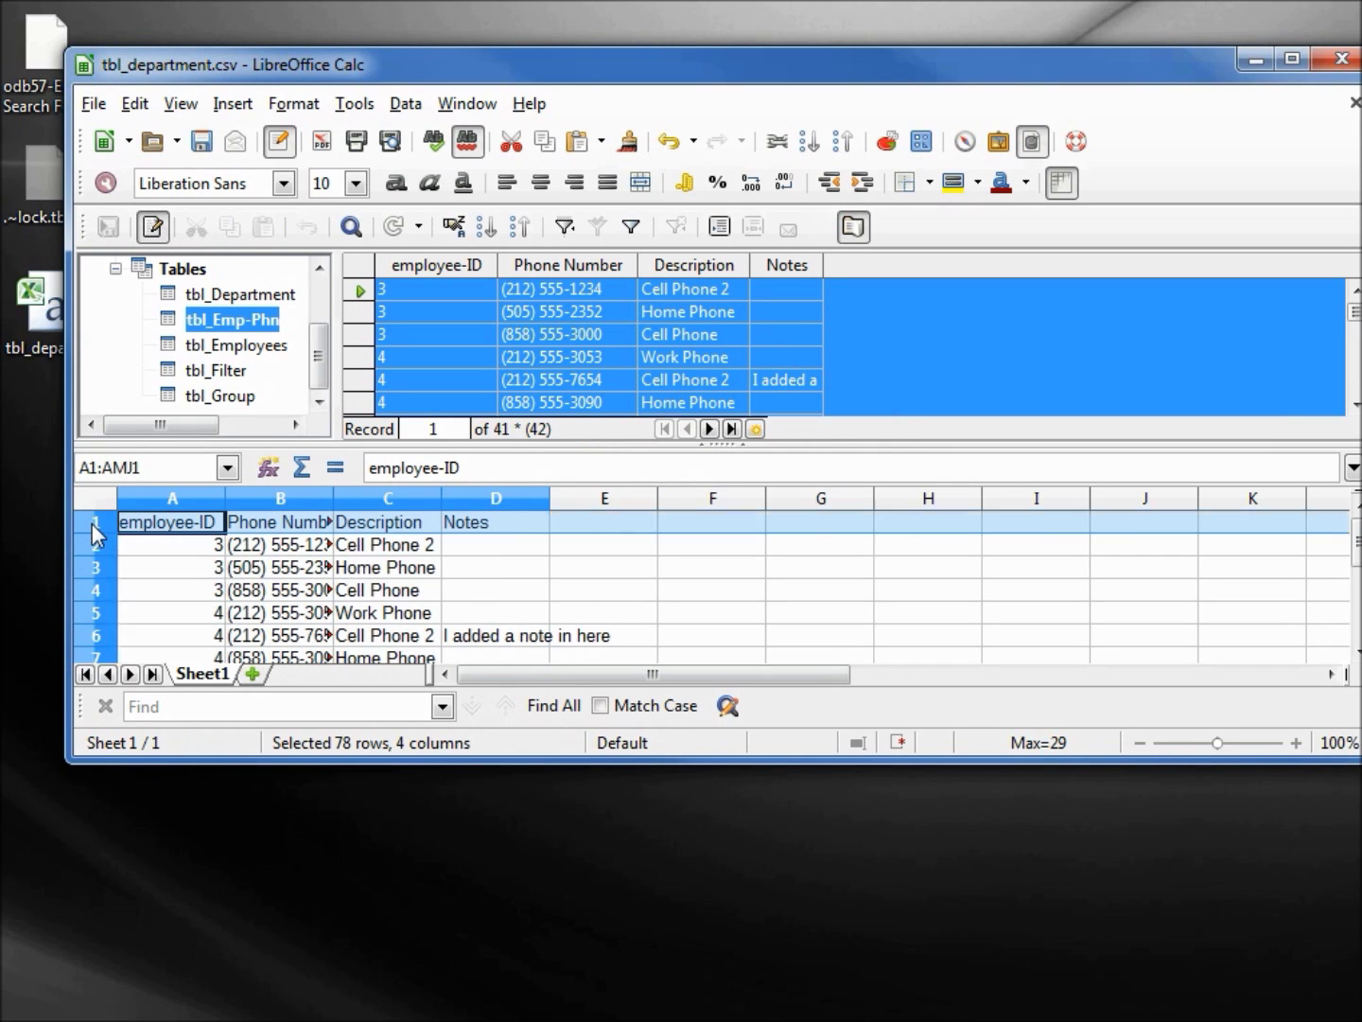
right_click(95, 528)
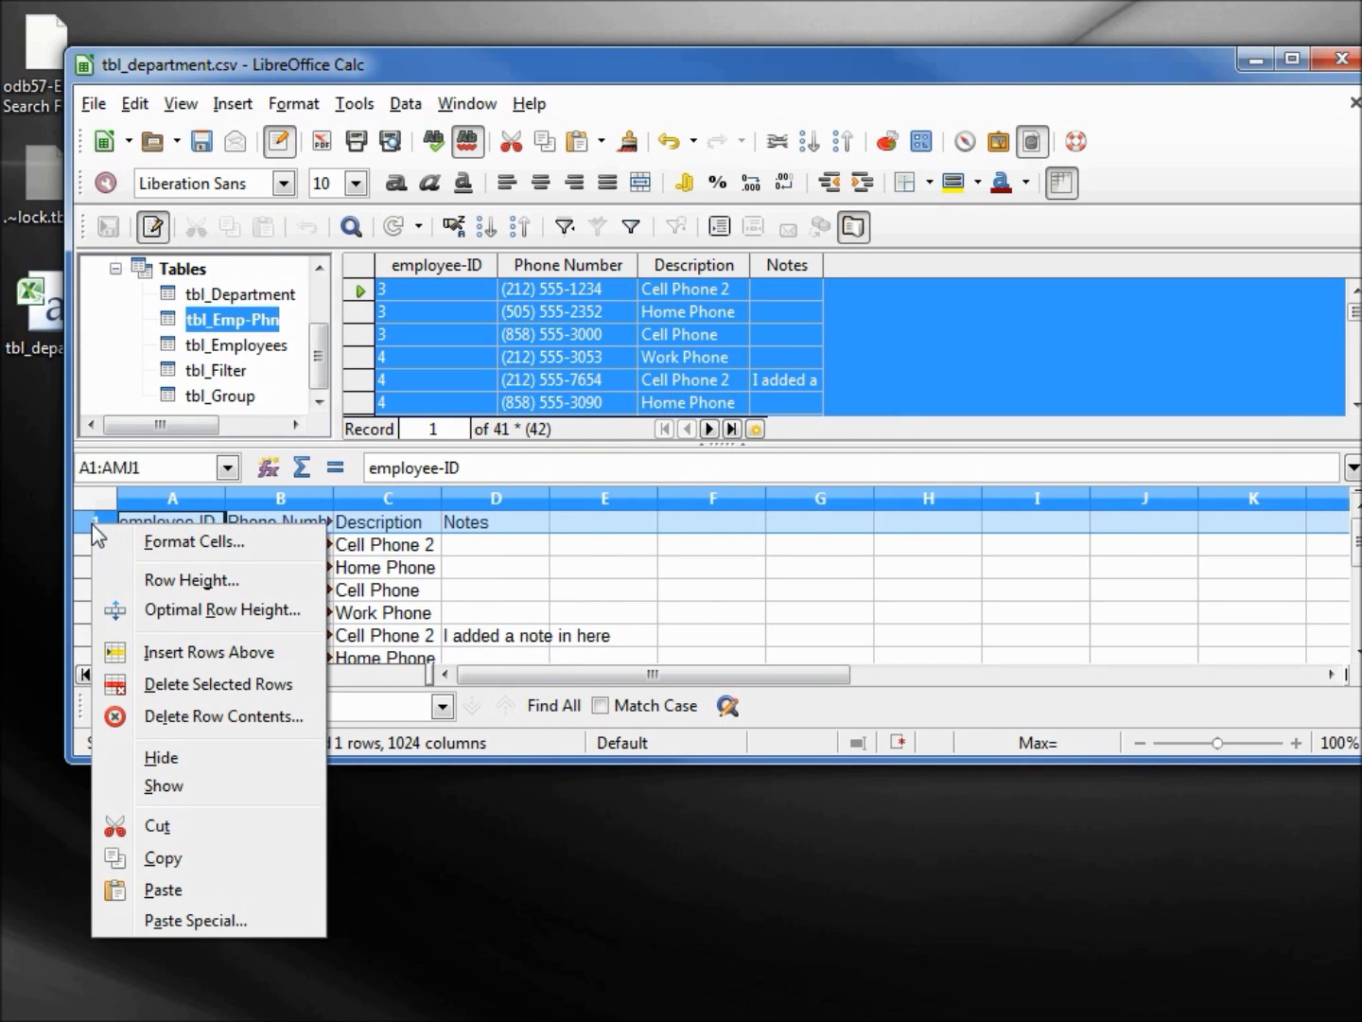
click(202, 685)
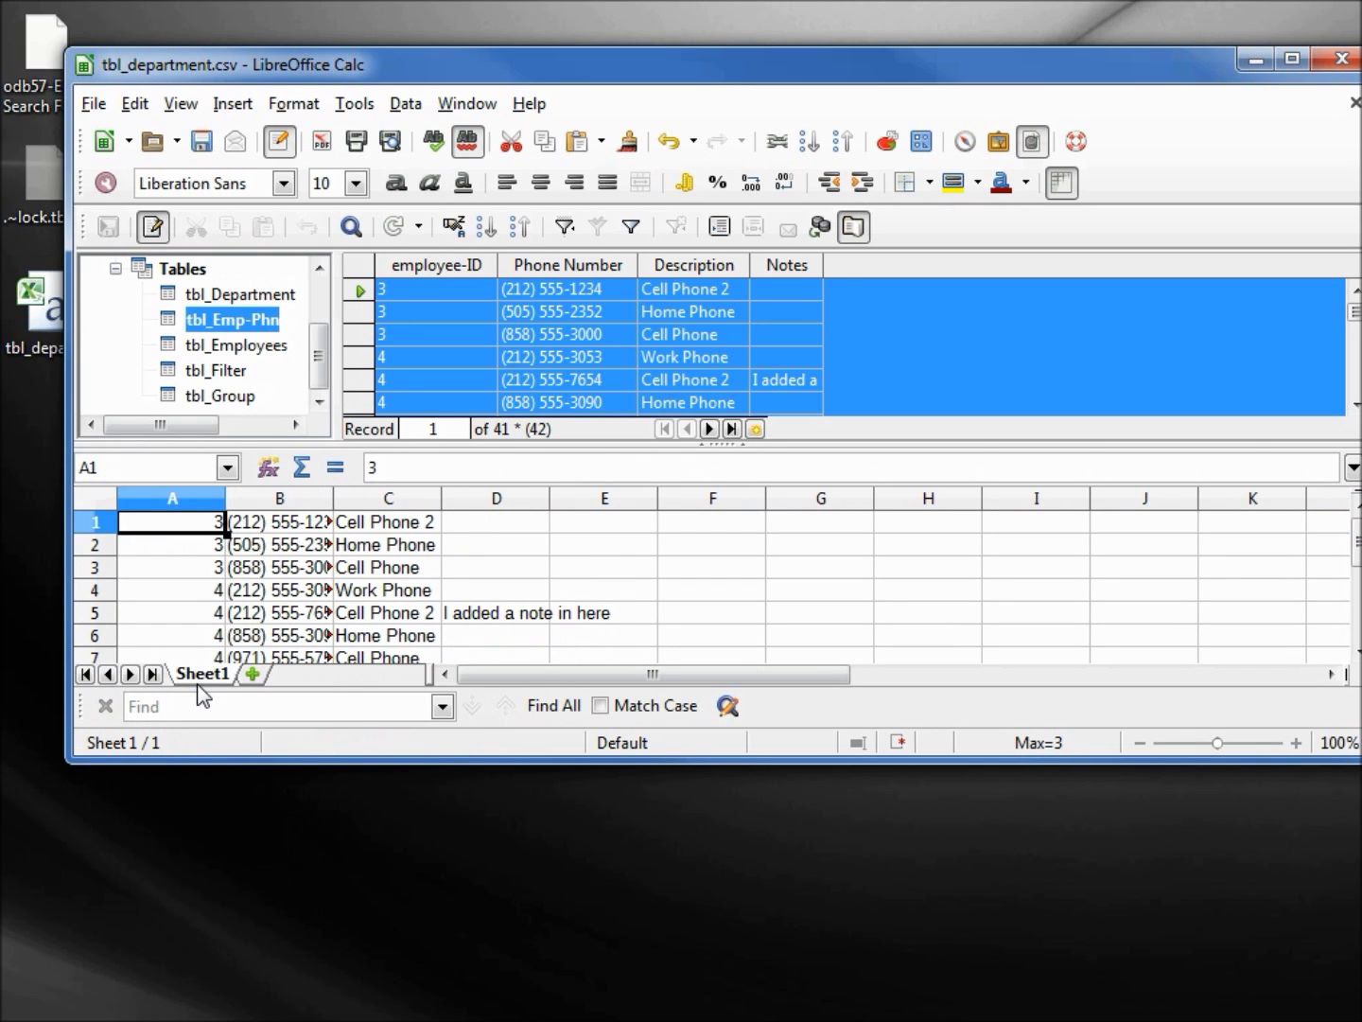
- Save the phone data on the desktop as Text CSV file tbl_emp_phn.csv
click(98, 107)
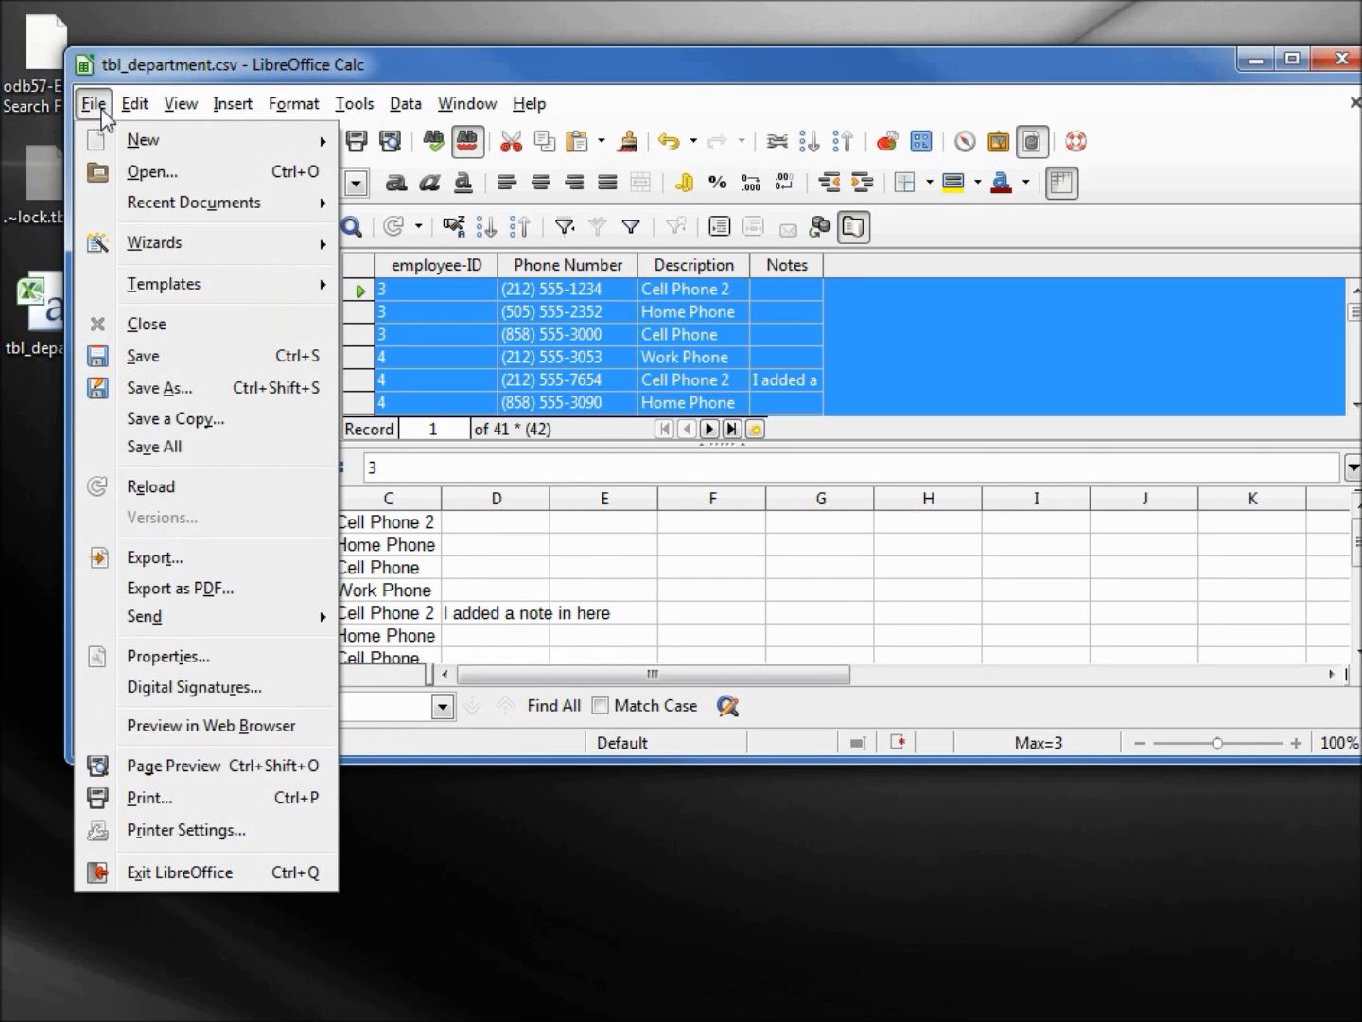
click(163, 389)
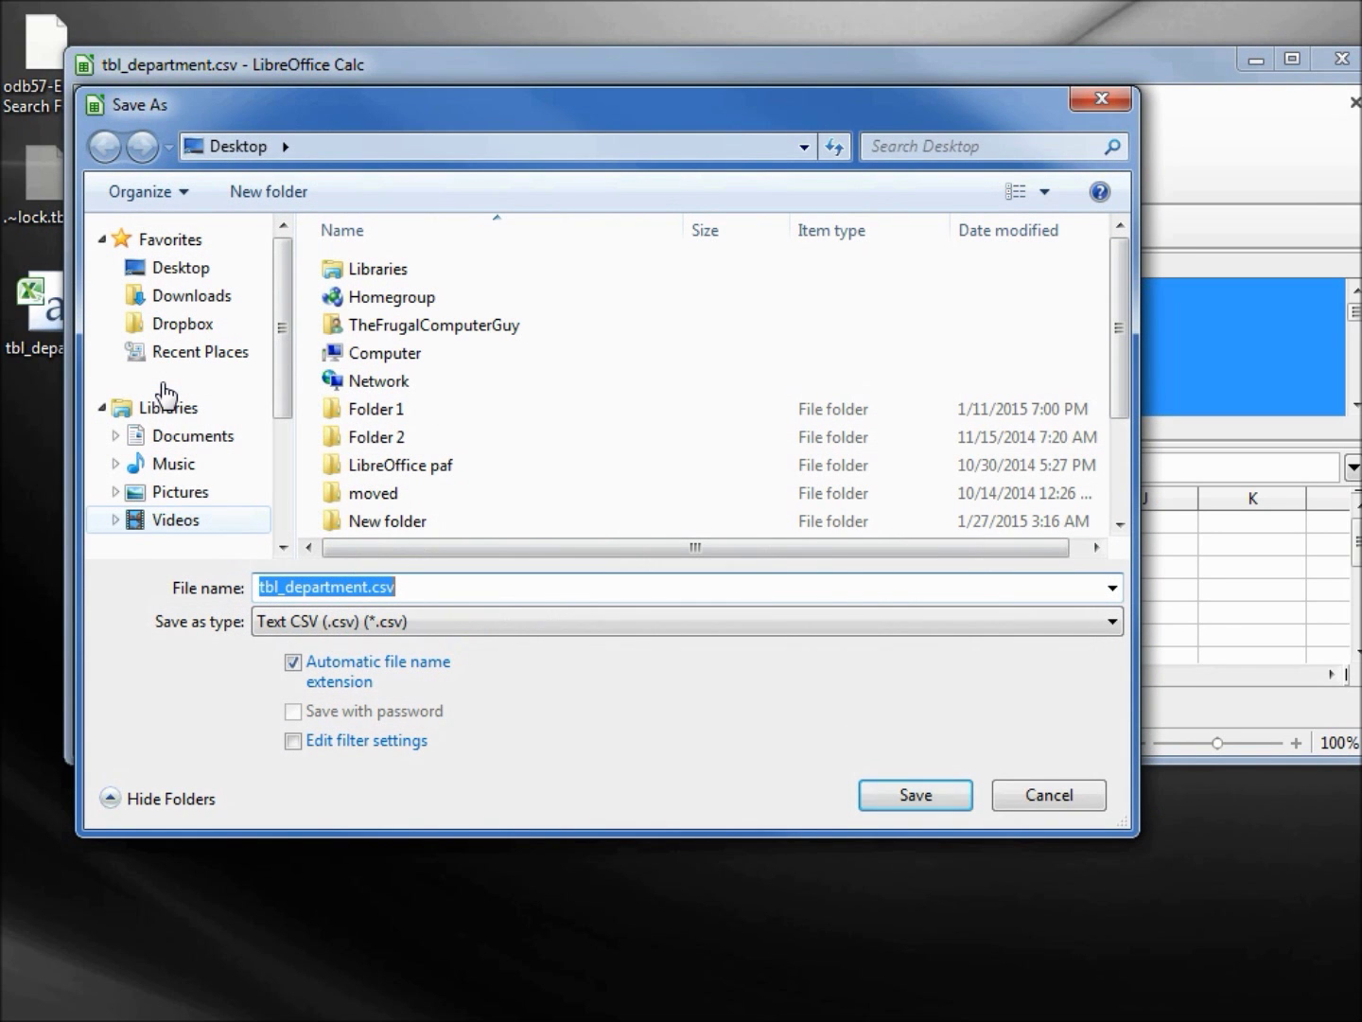
click(285, 590)
text(emp_phn)
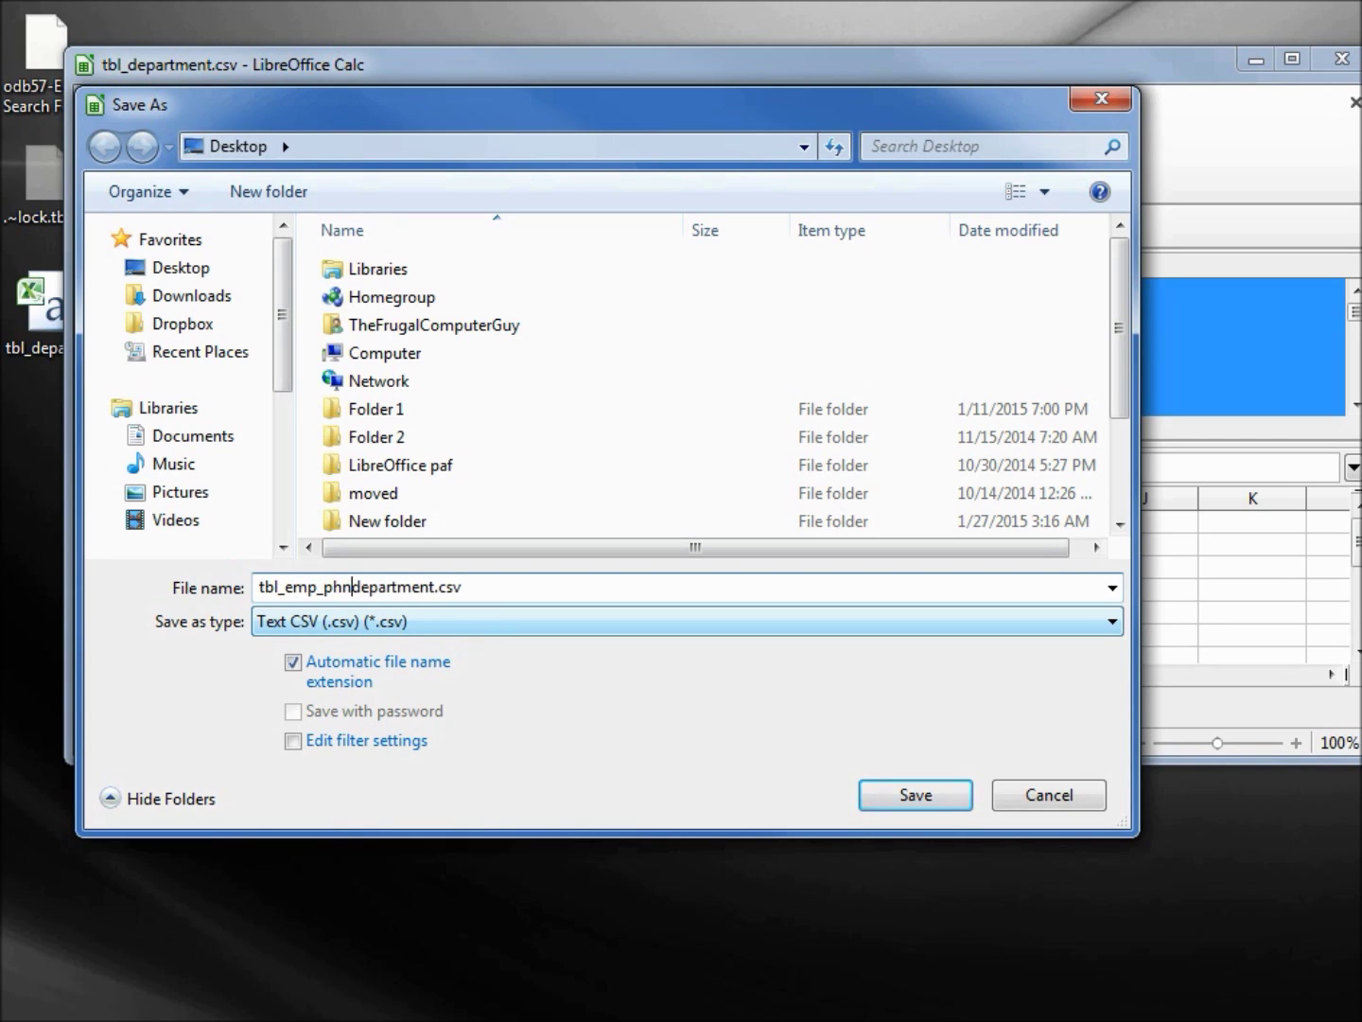
key(Delete)
key(Delete)
key(Delete)
key(Delete)
key(Delete)
key(Delete)
key(Delete)
key(Delete)
key(Delete)
key(Delete)
click(906, 802)
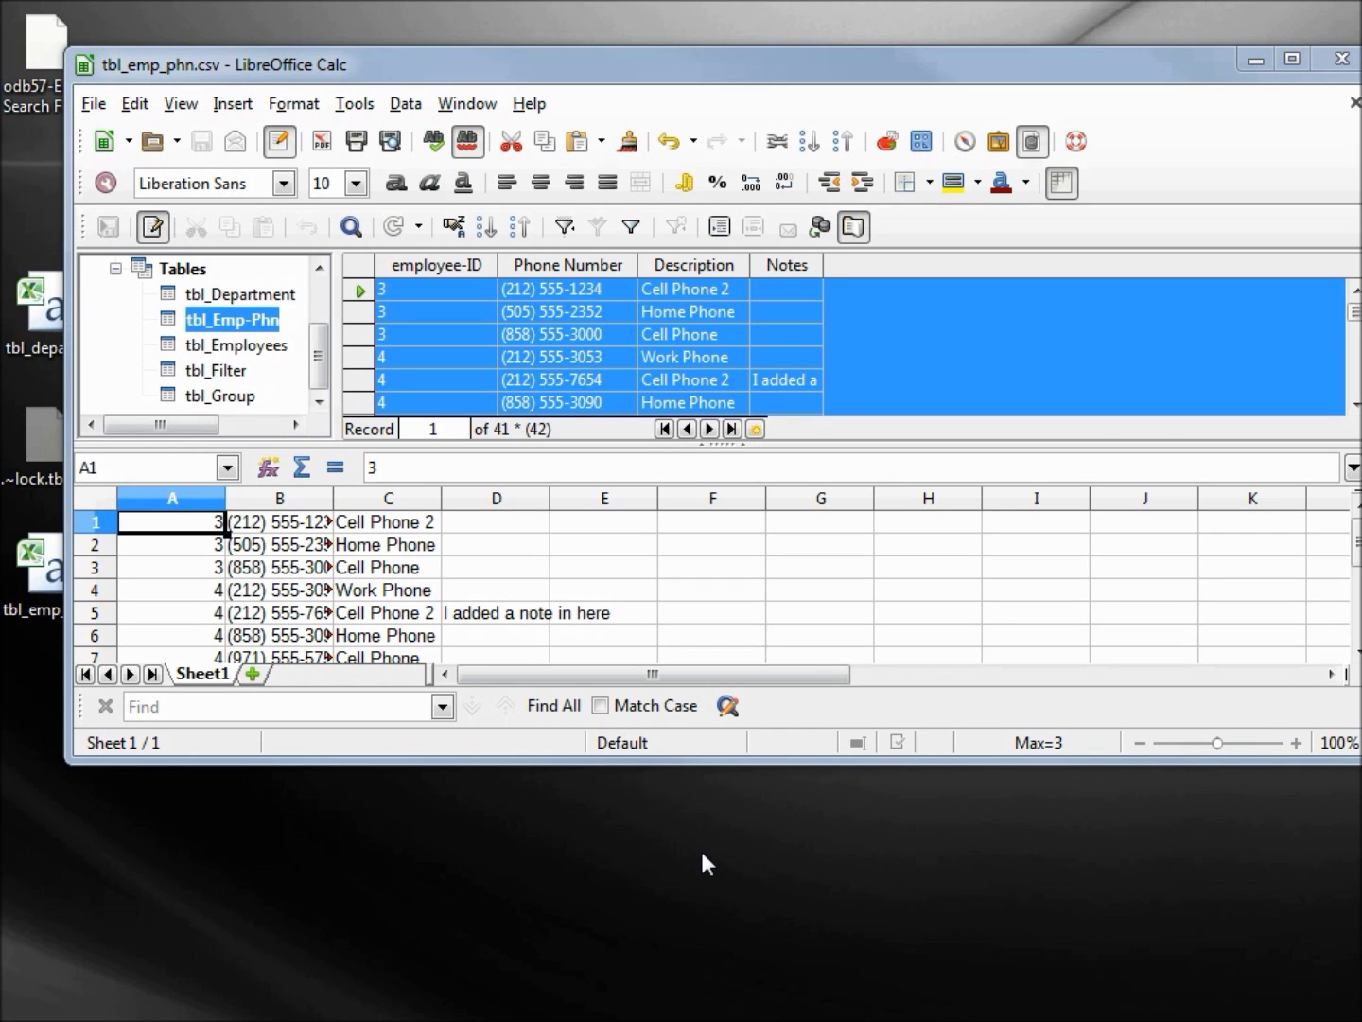
click(239, 345)
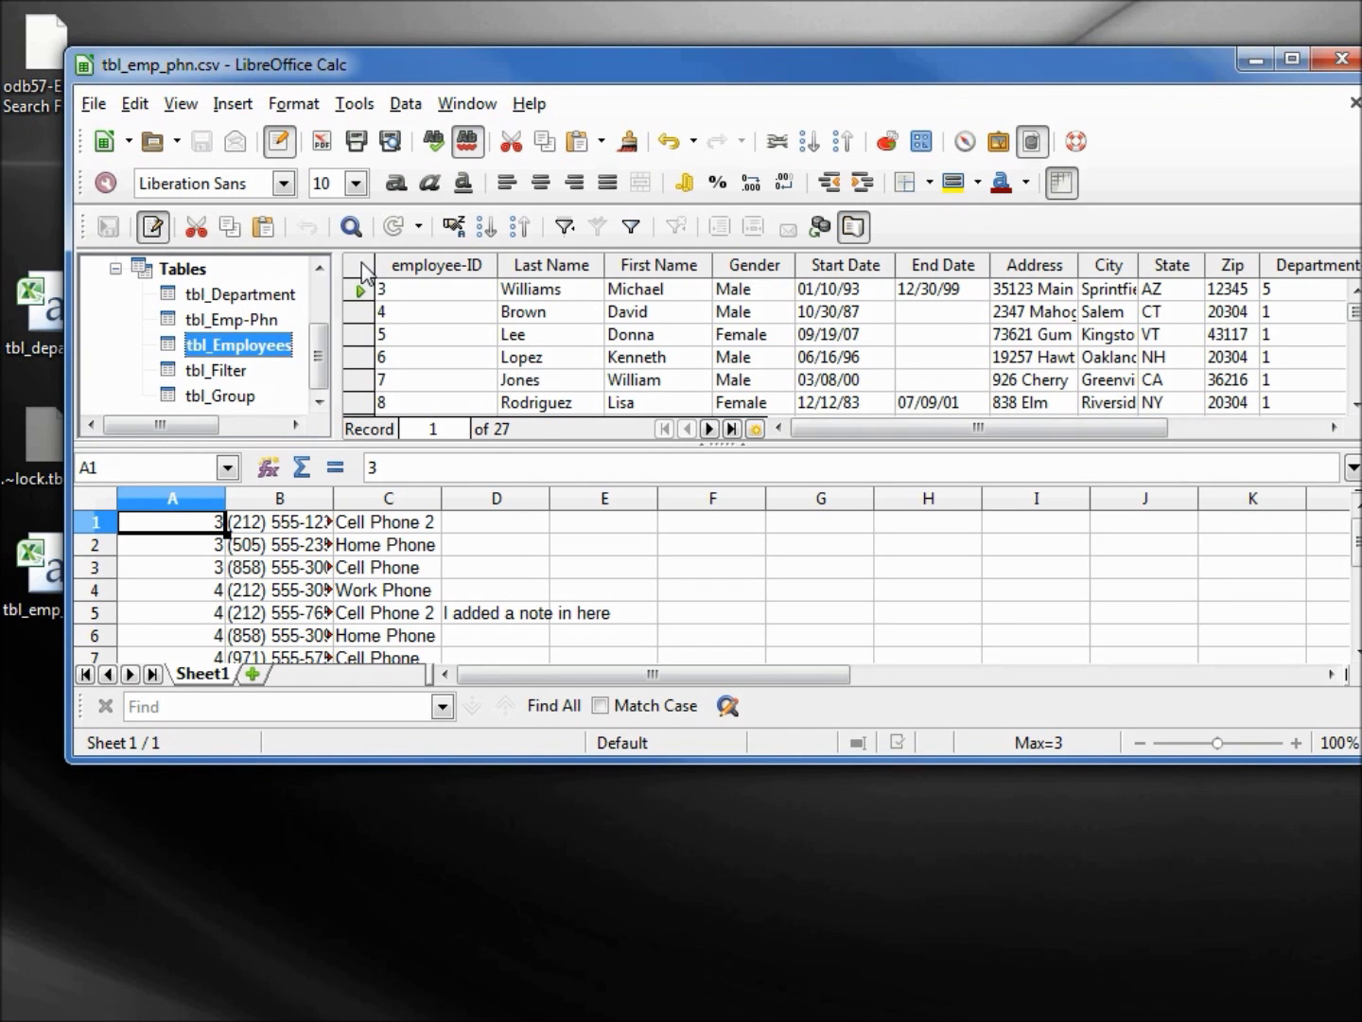
- Copy all tbl_Employees records onto A1, replacing the phone data, and delete the heading row
click(363, 269)
drag(363, 273, 174, 532)
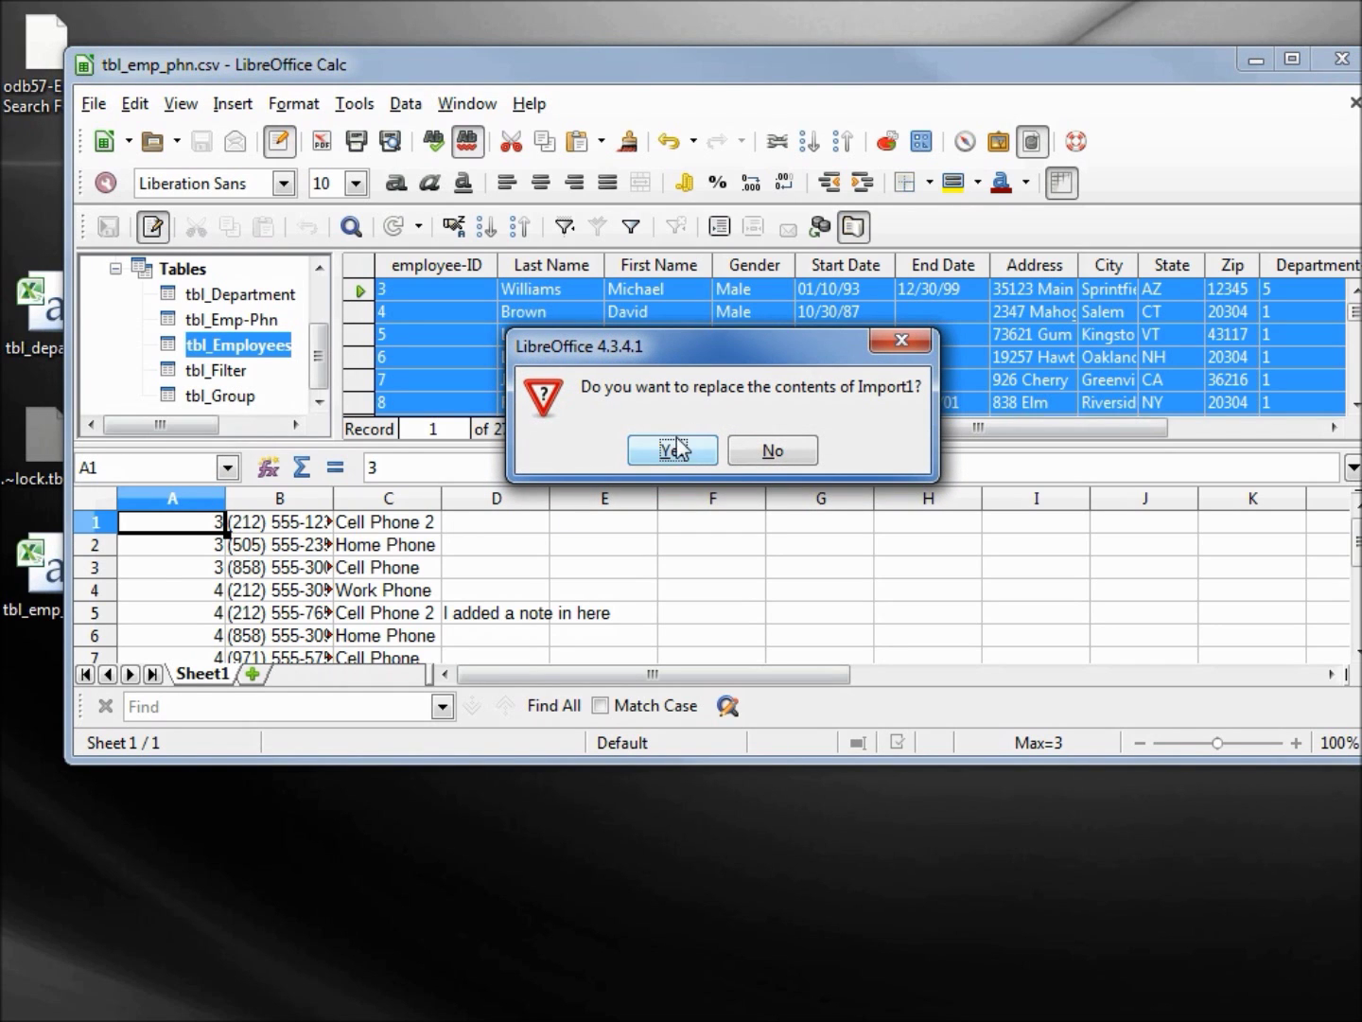
click(673, 449)
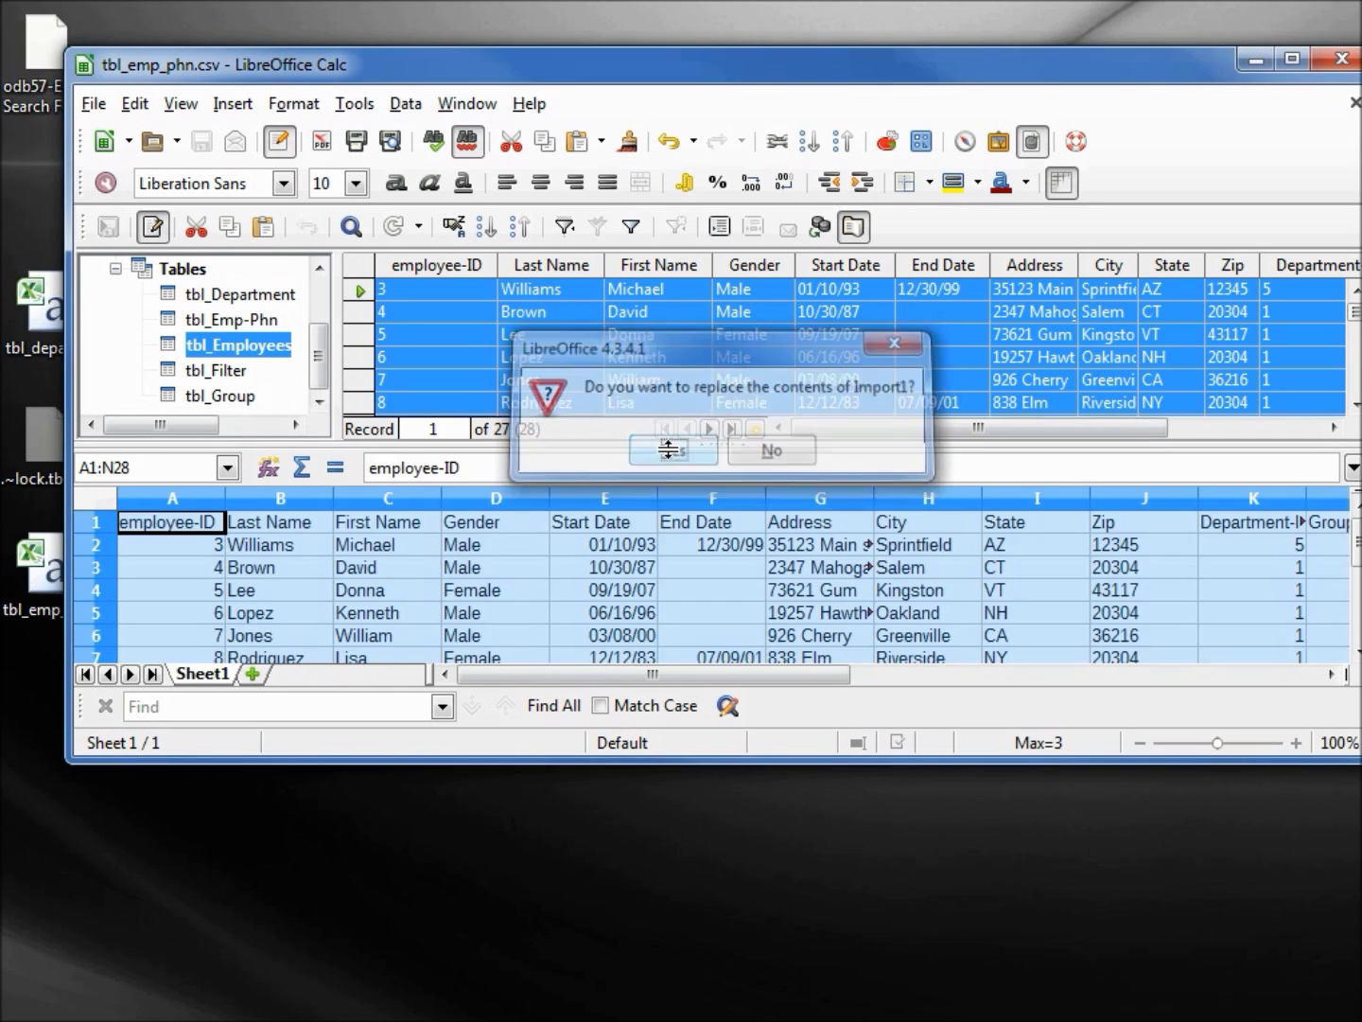
click(93, 525)
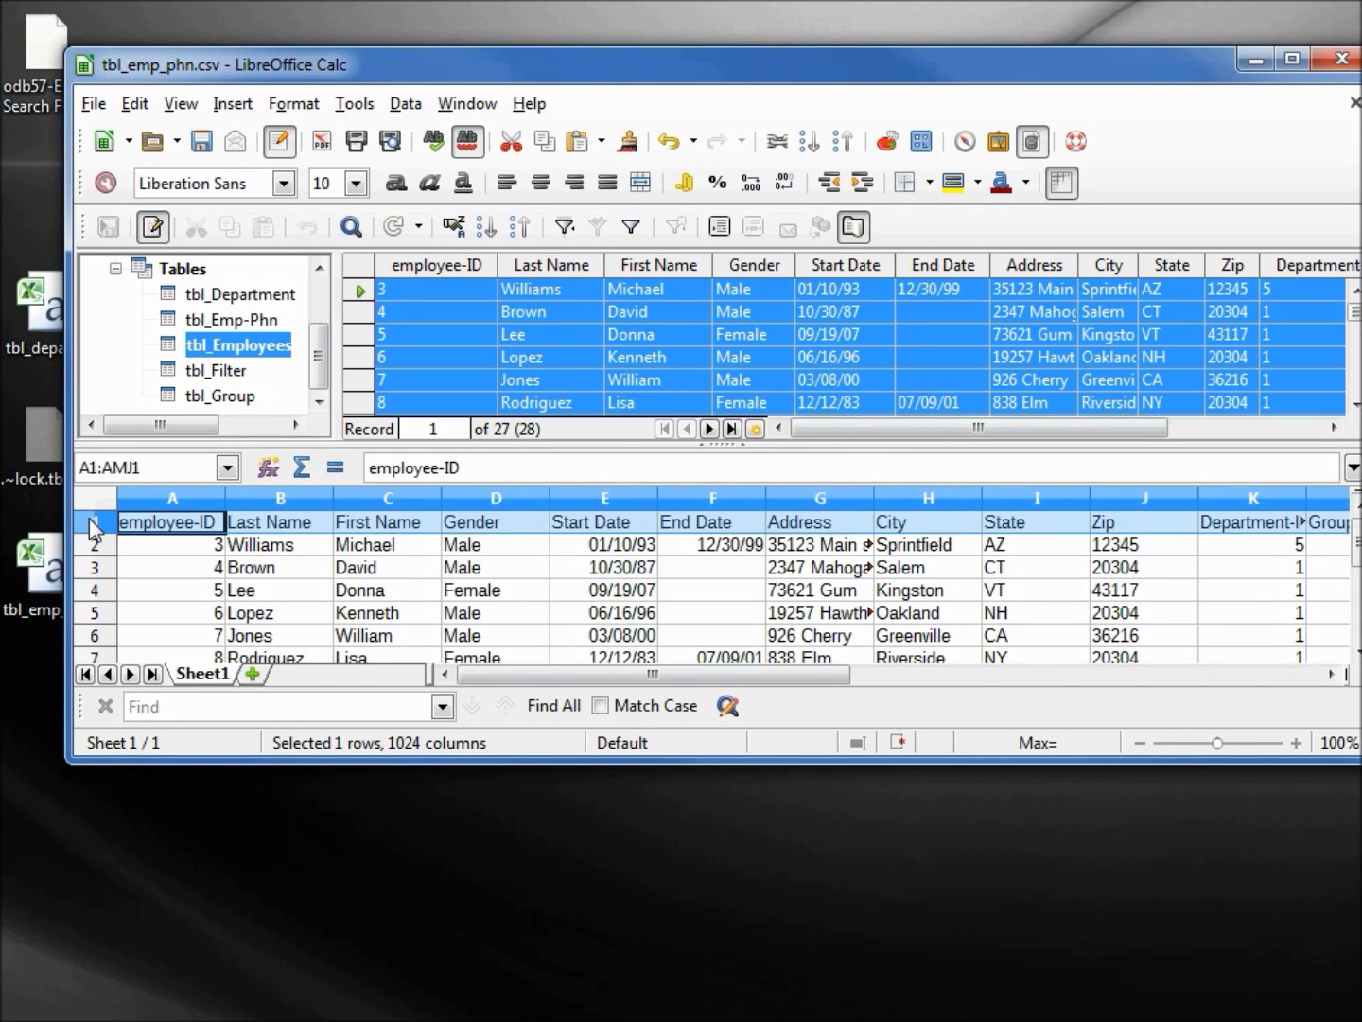
right_click(93, 528)
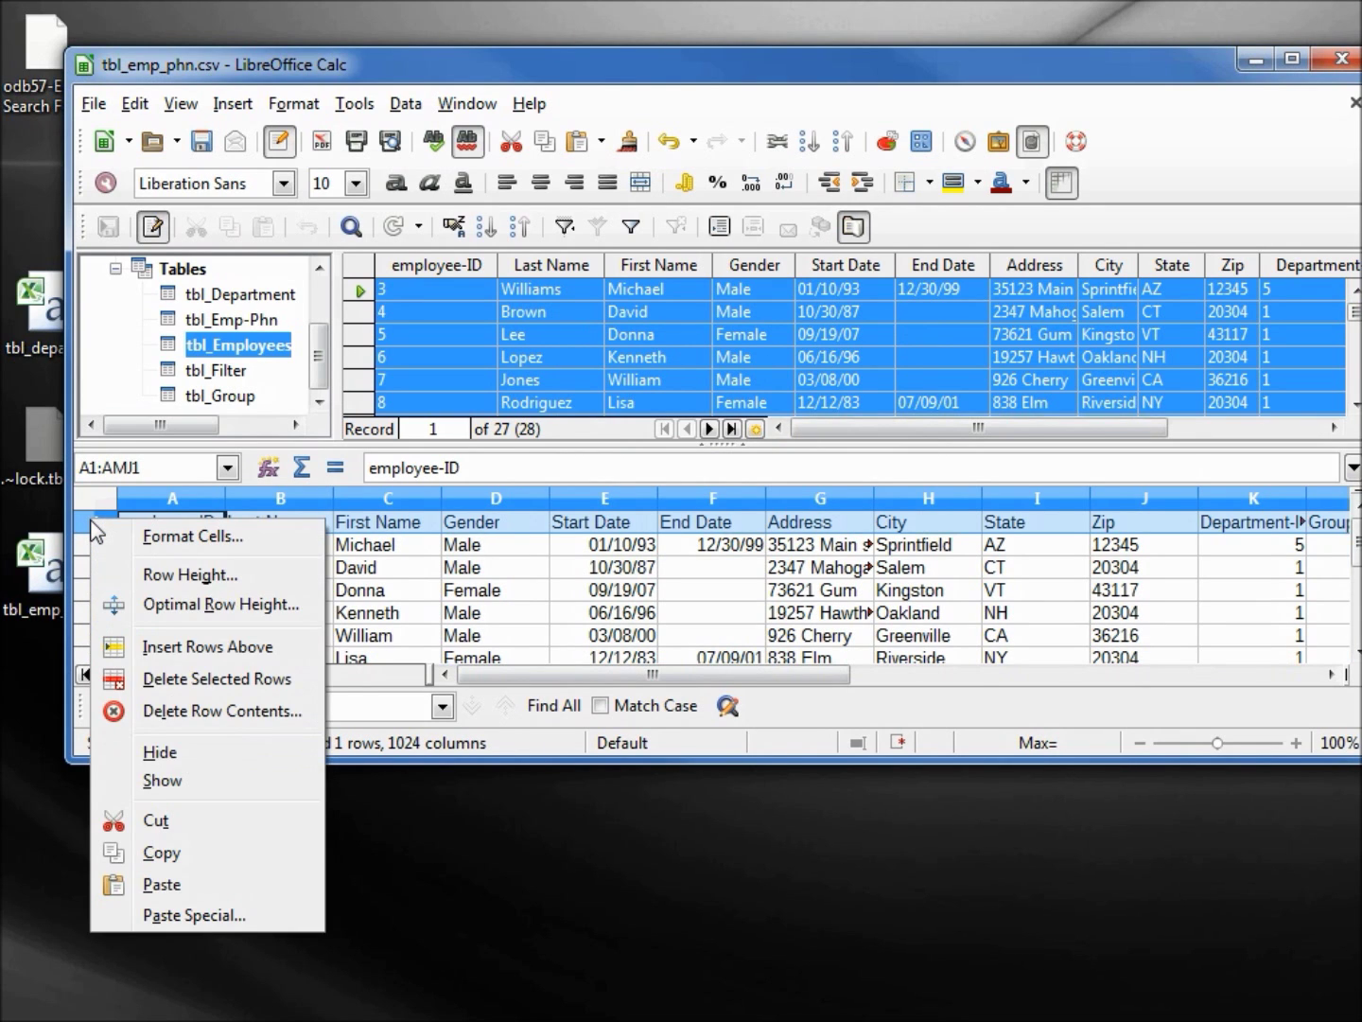
click(206, 678)
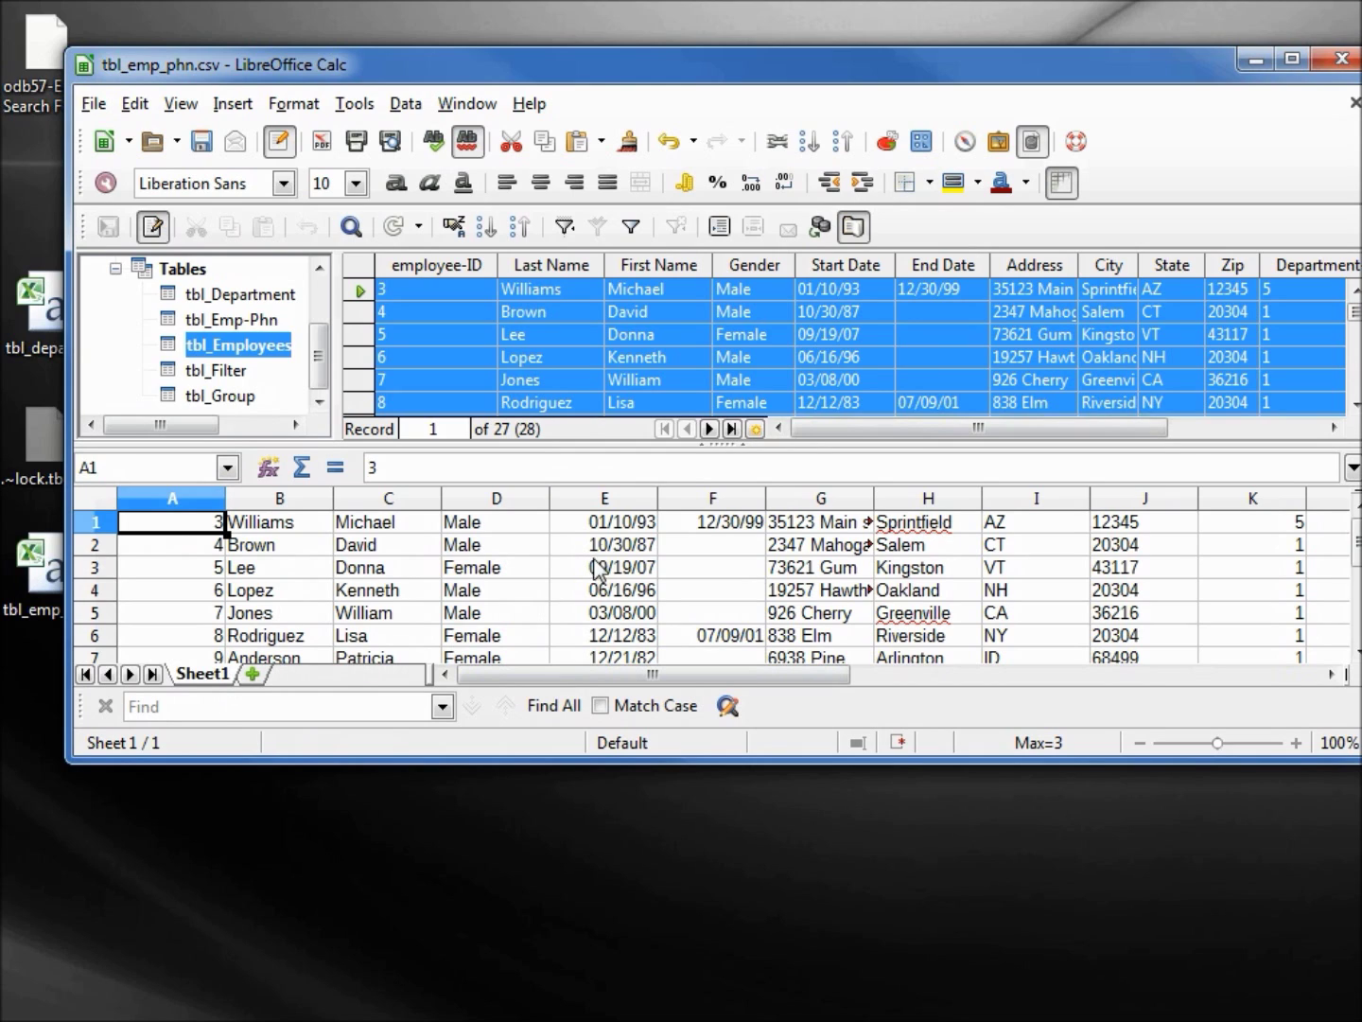
- Format the Start Date and End Date columns E:F with the 1999-12-31 (YYYY-MM-DD) date format
click(604, 498)
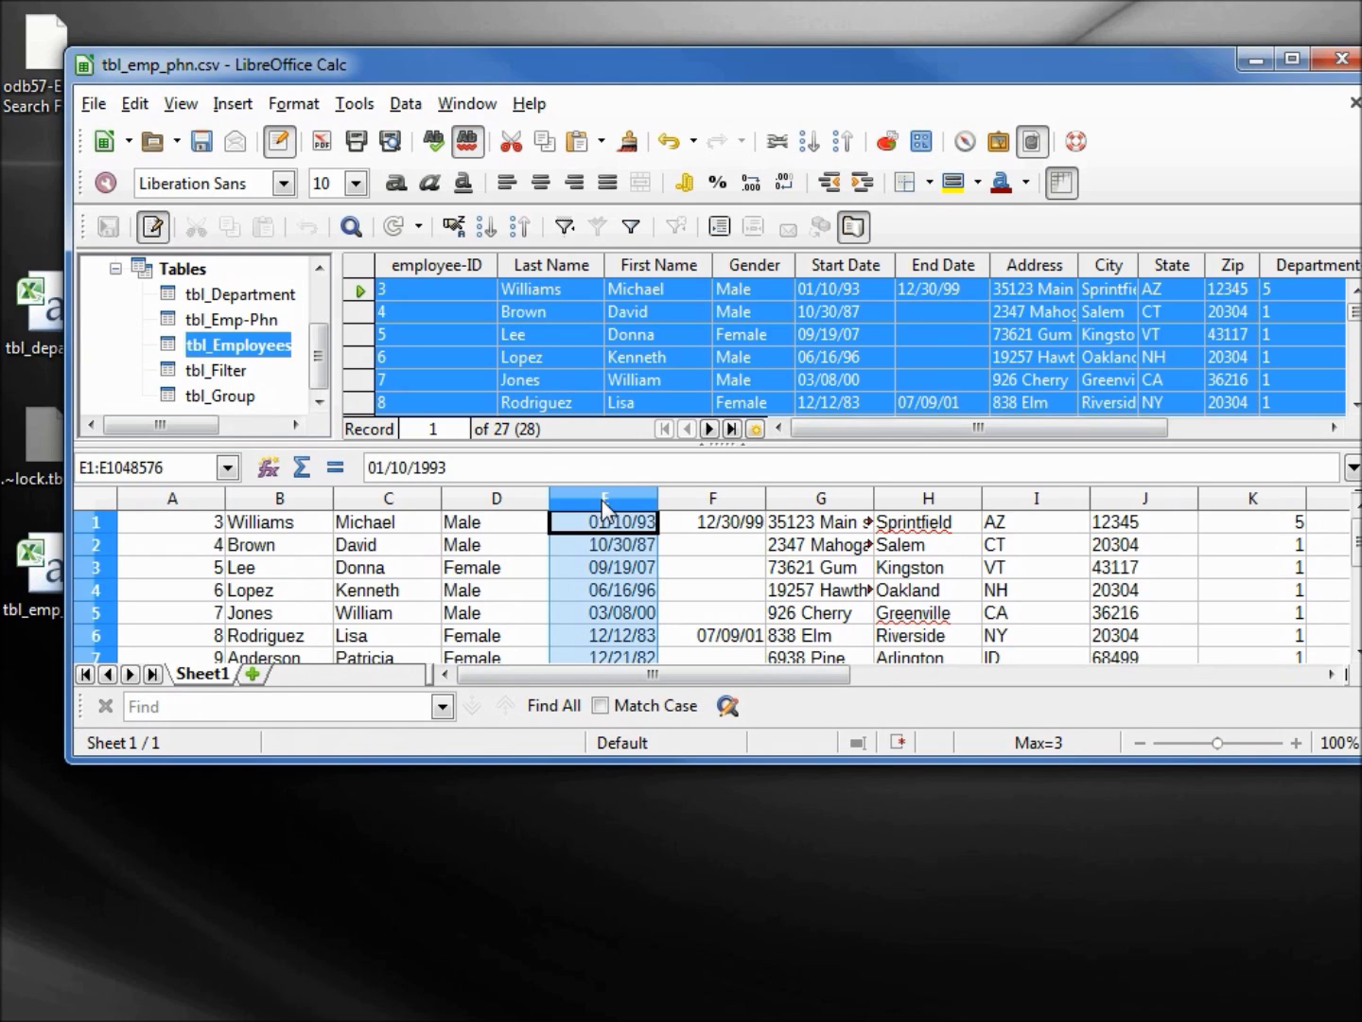
shift+click(728, 499)
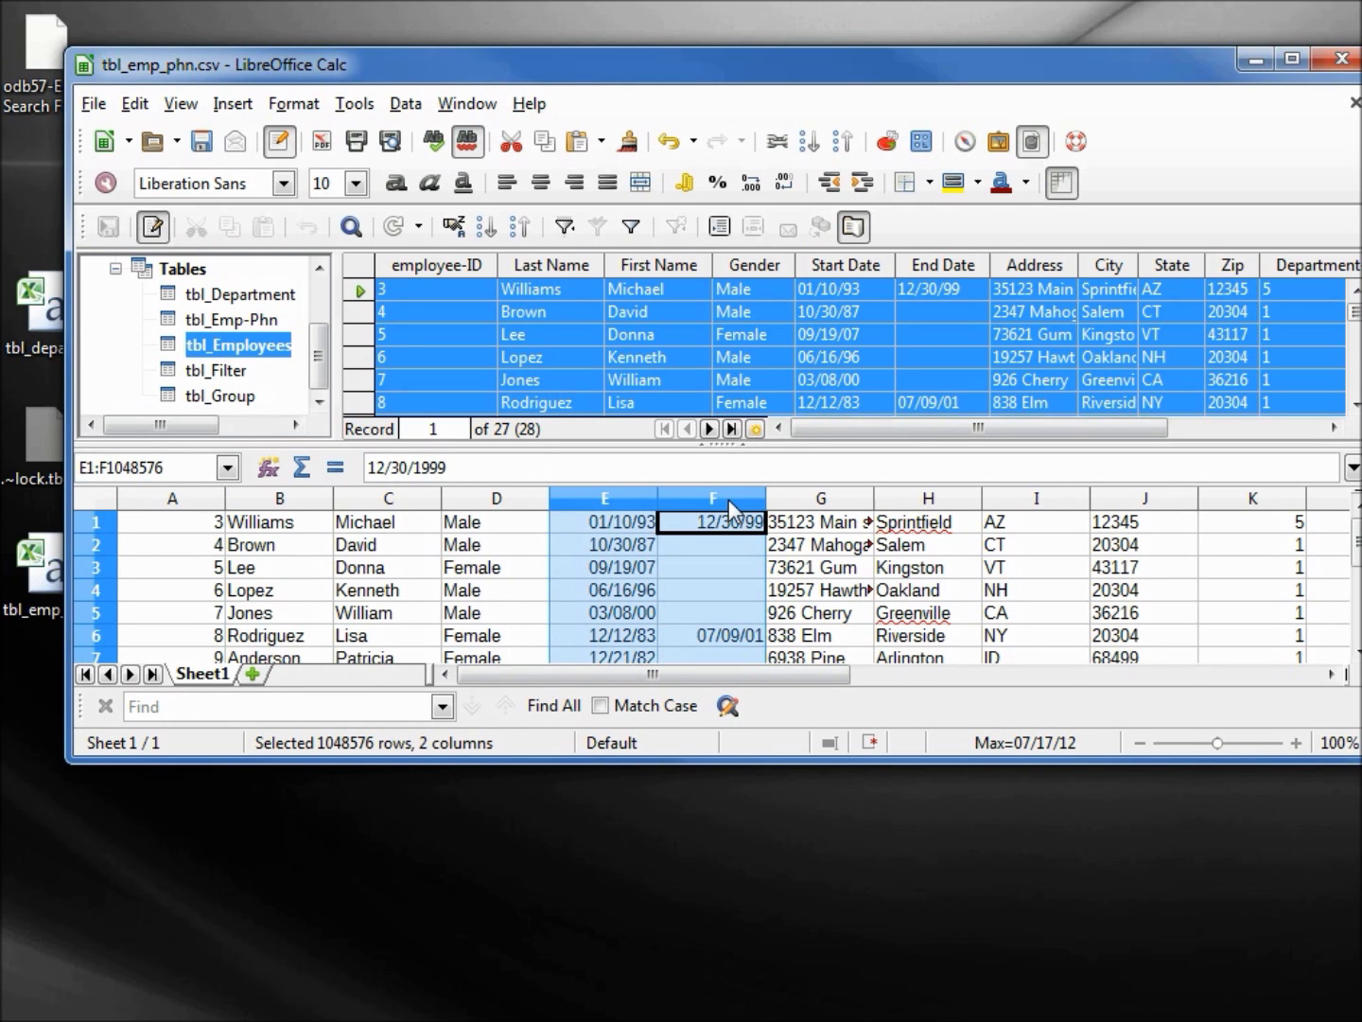
right_click(580, 508)
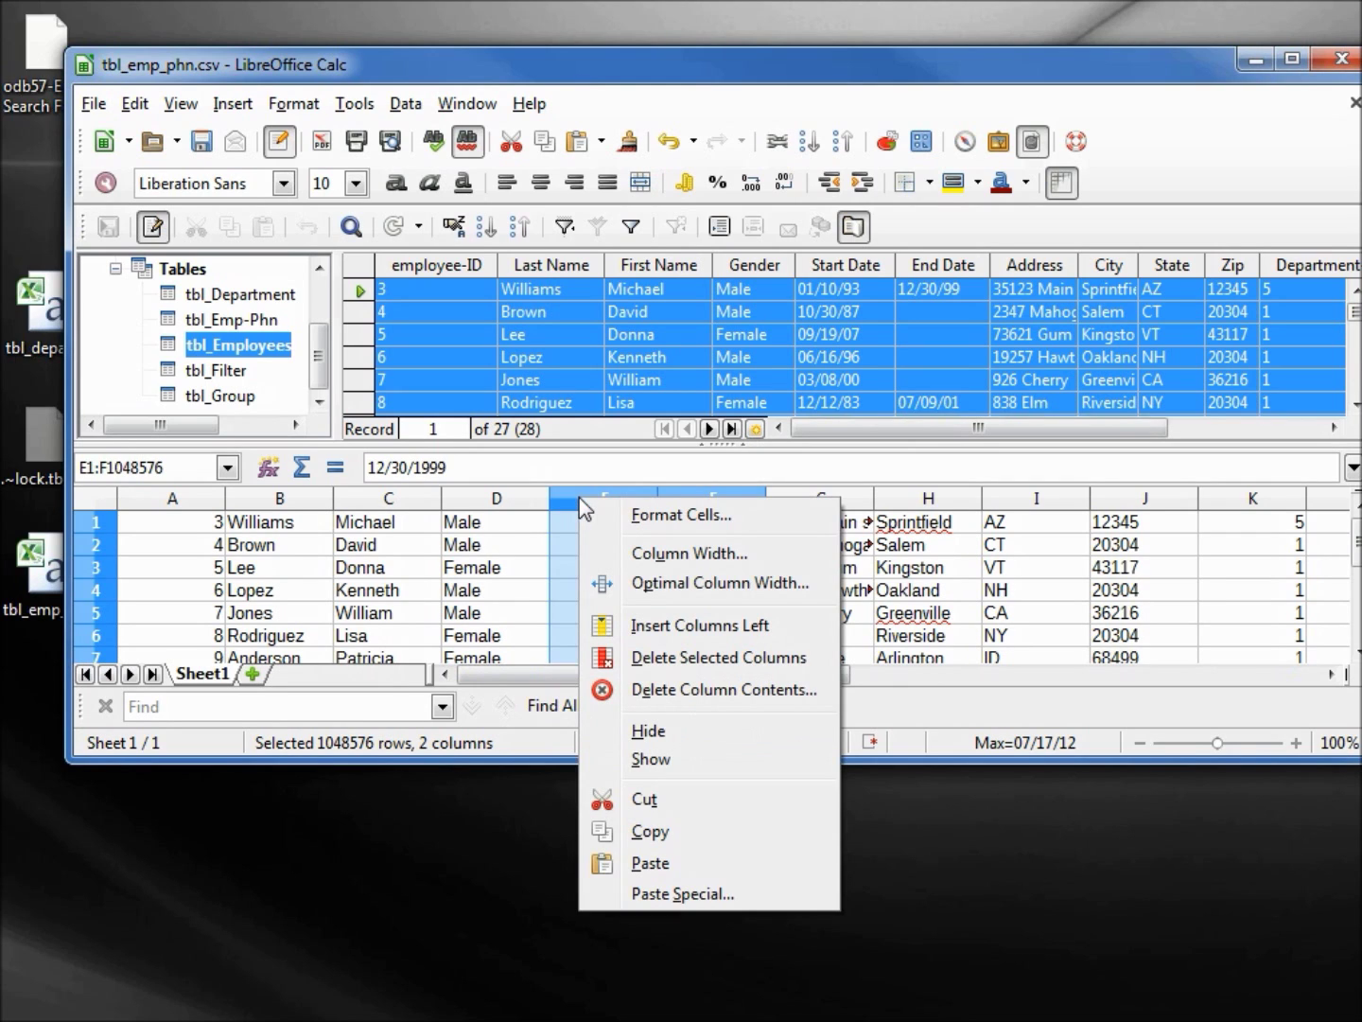
click(667, 516)
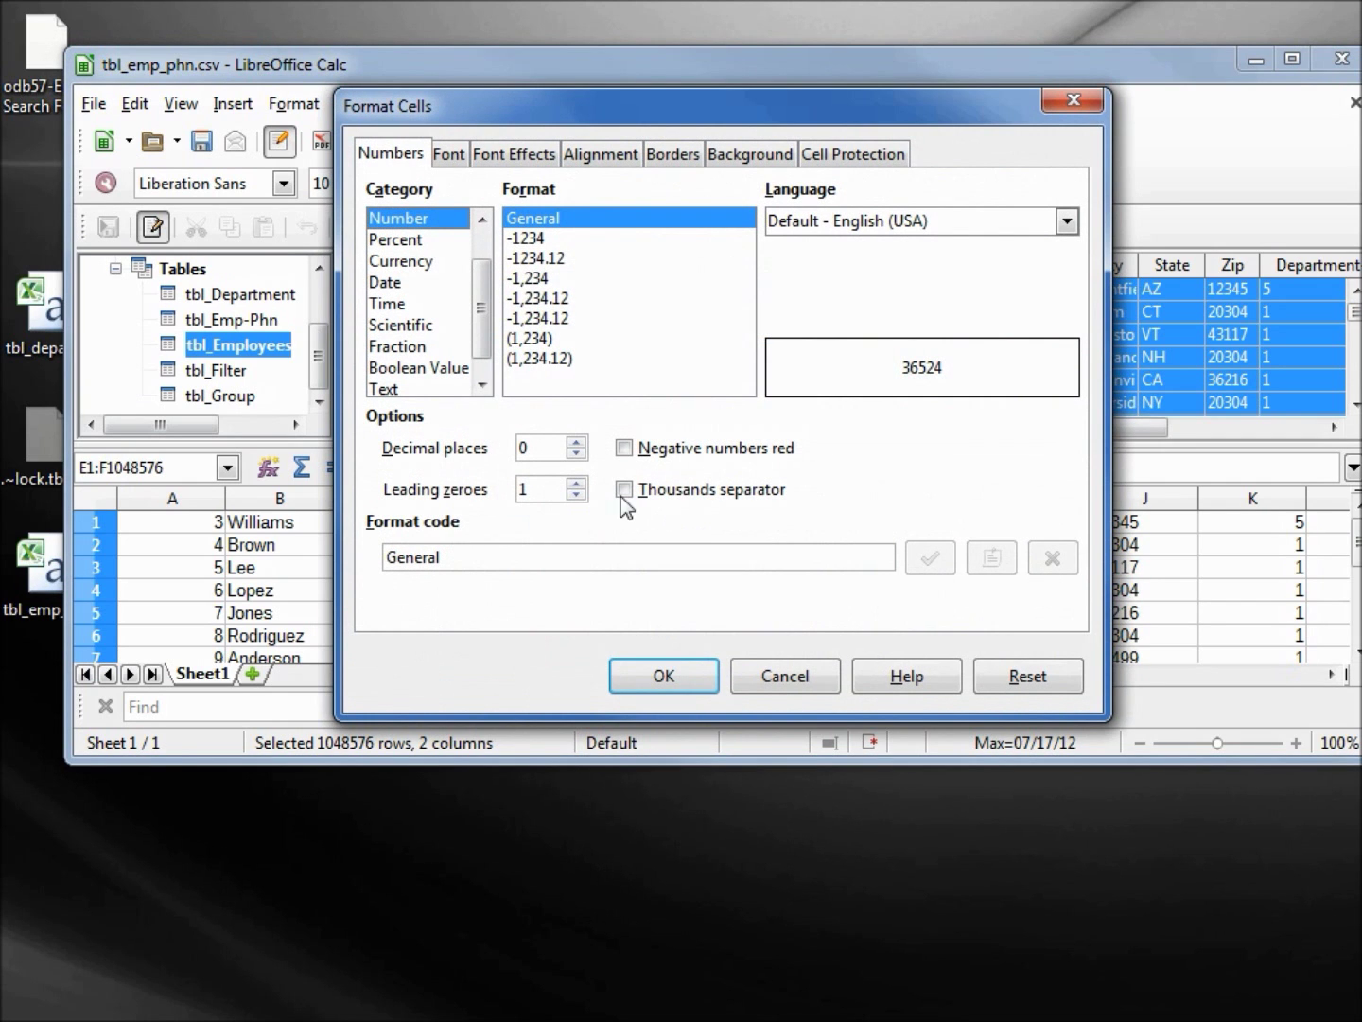
click(386, 283)
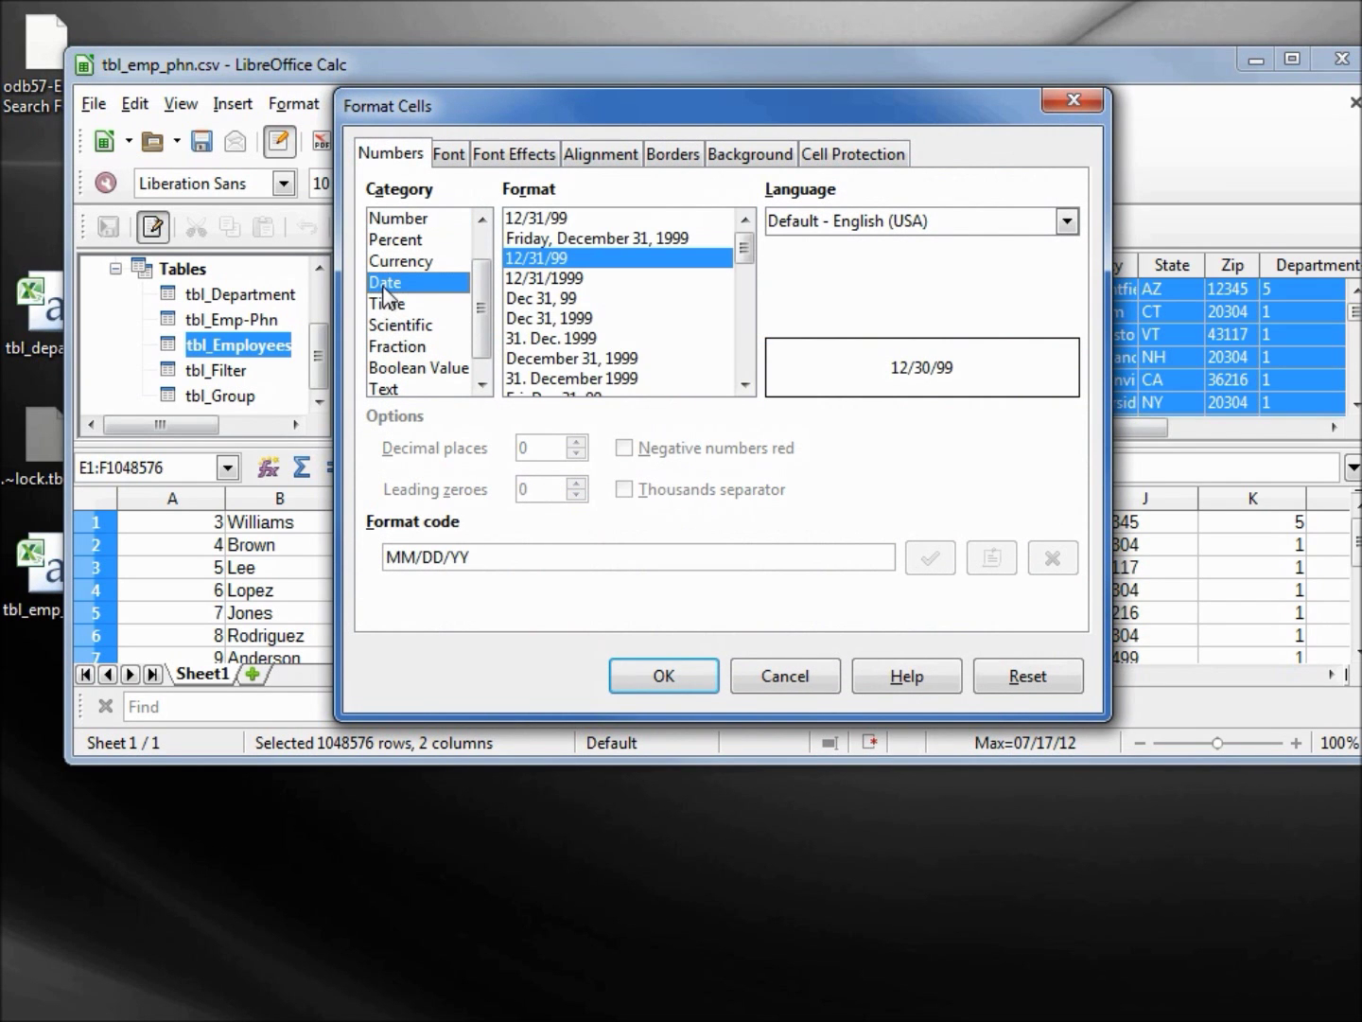
drag(751, 256, 766, 303)
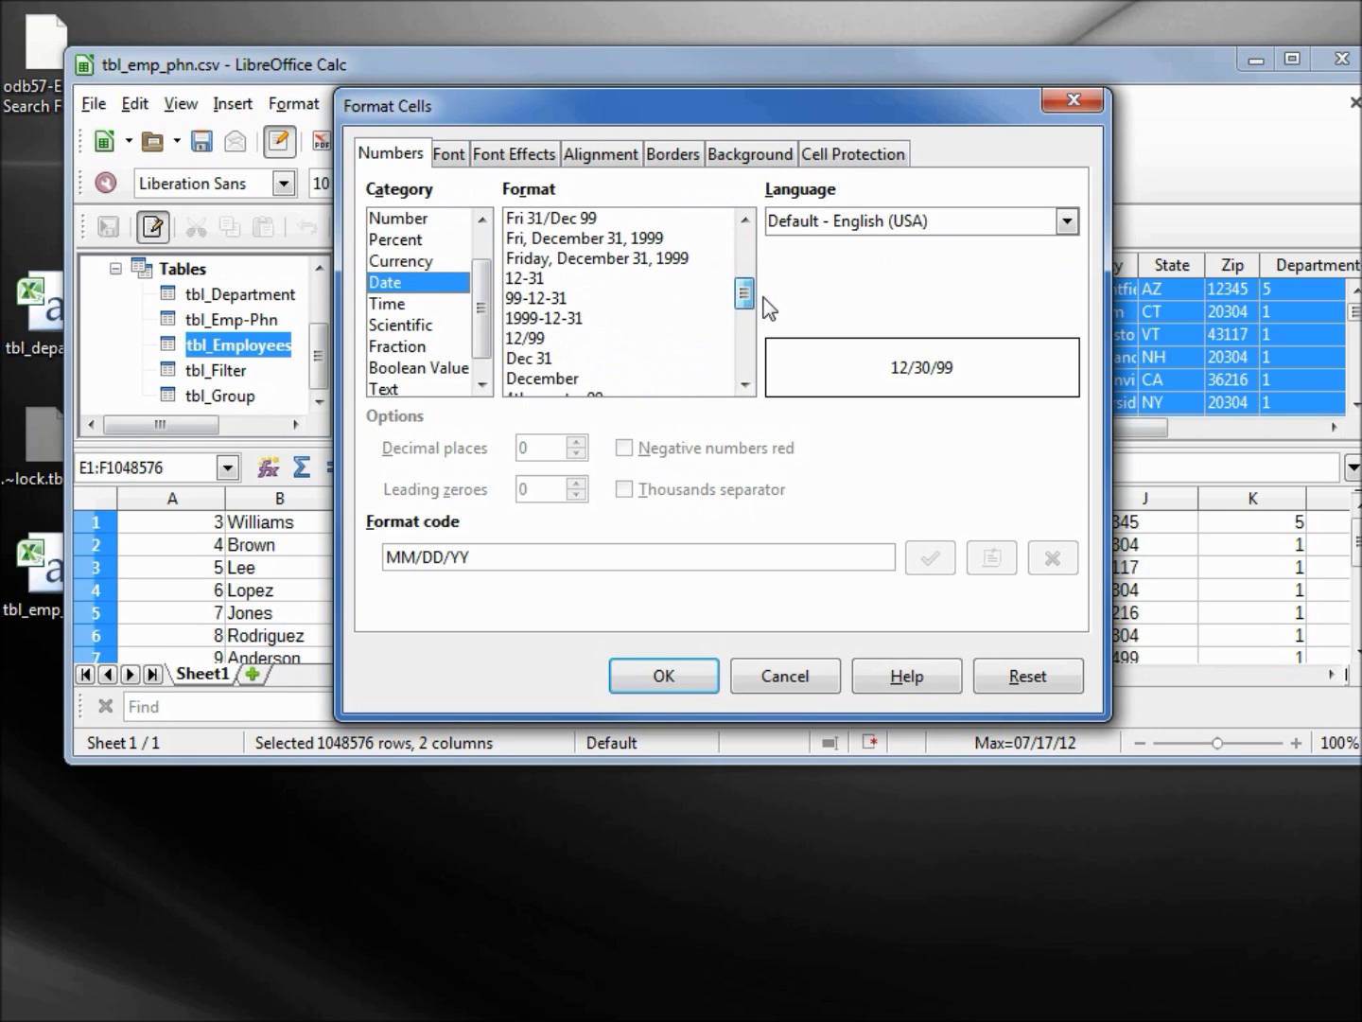
click(557, 321)
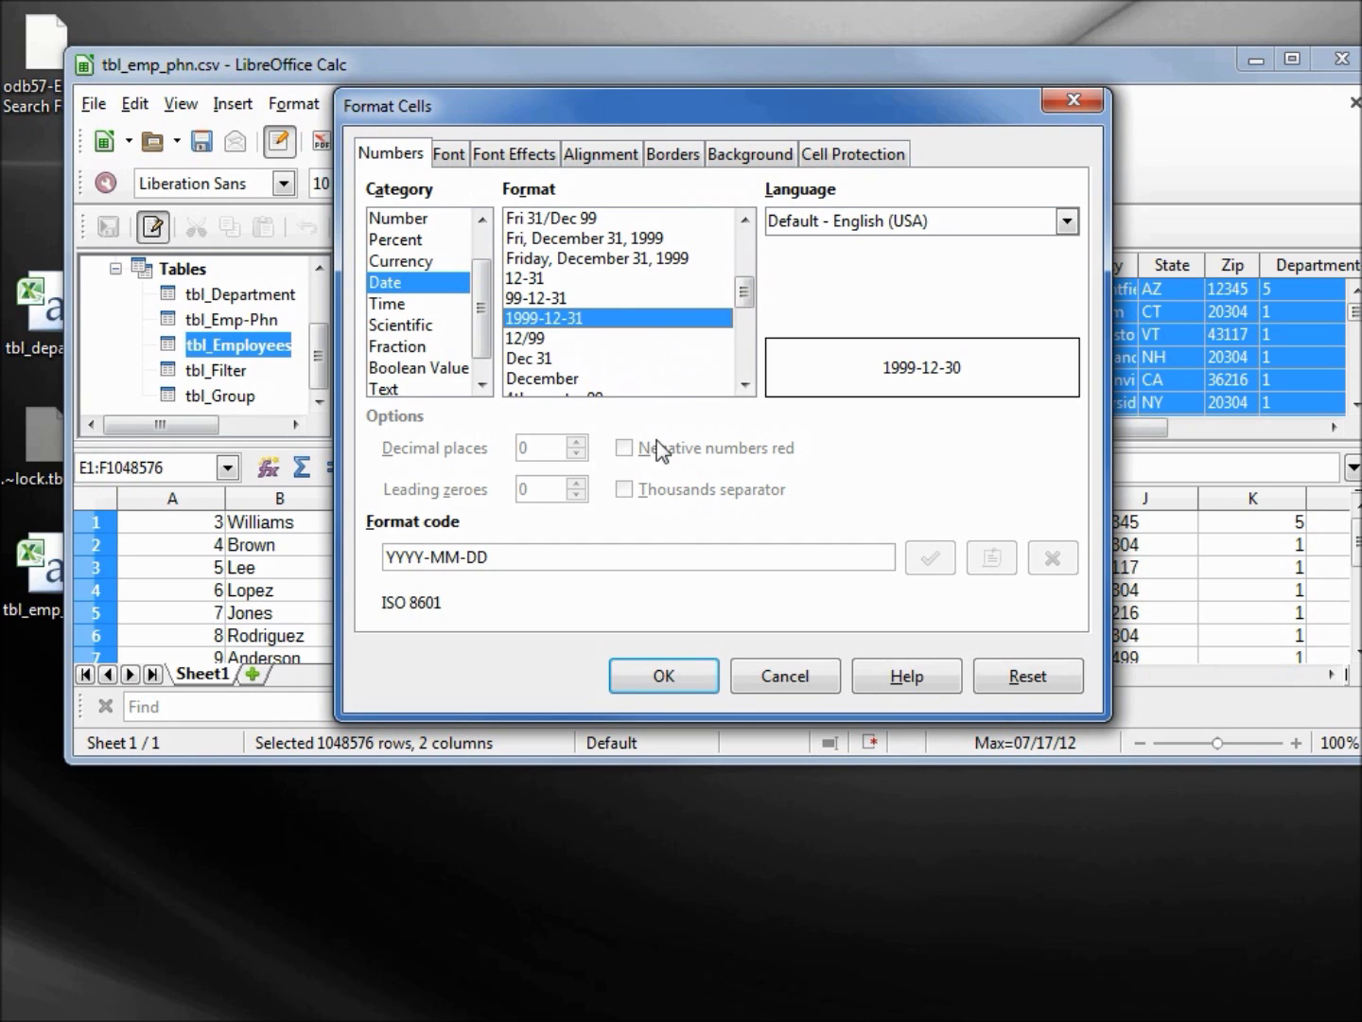
click(667, 676)
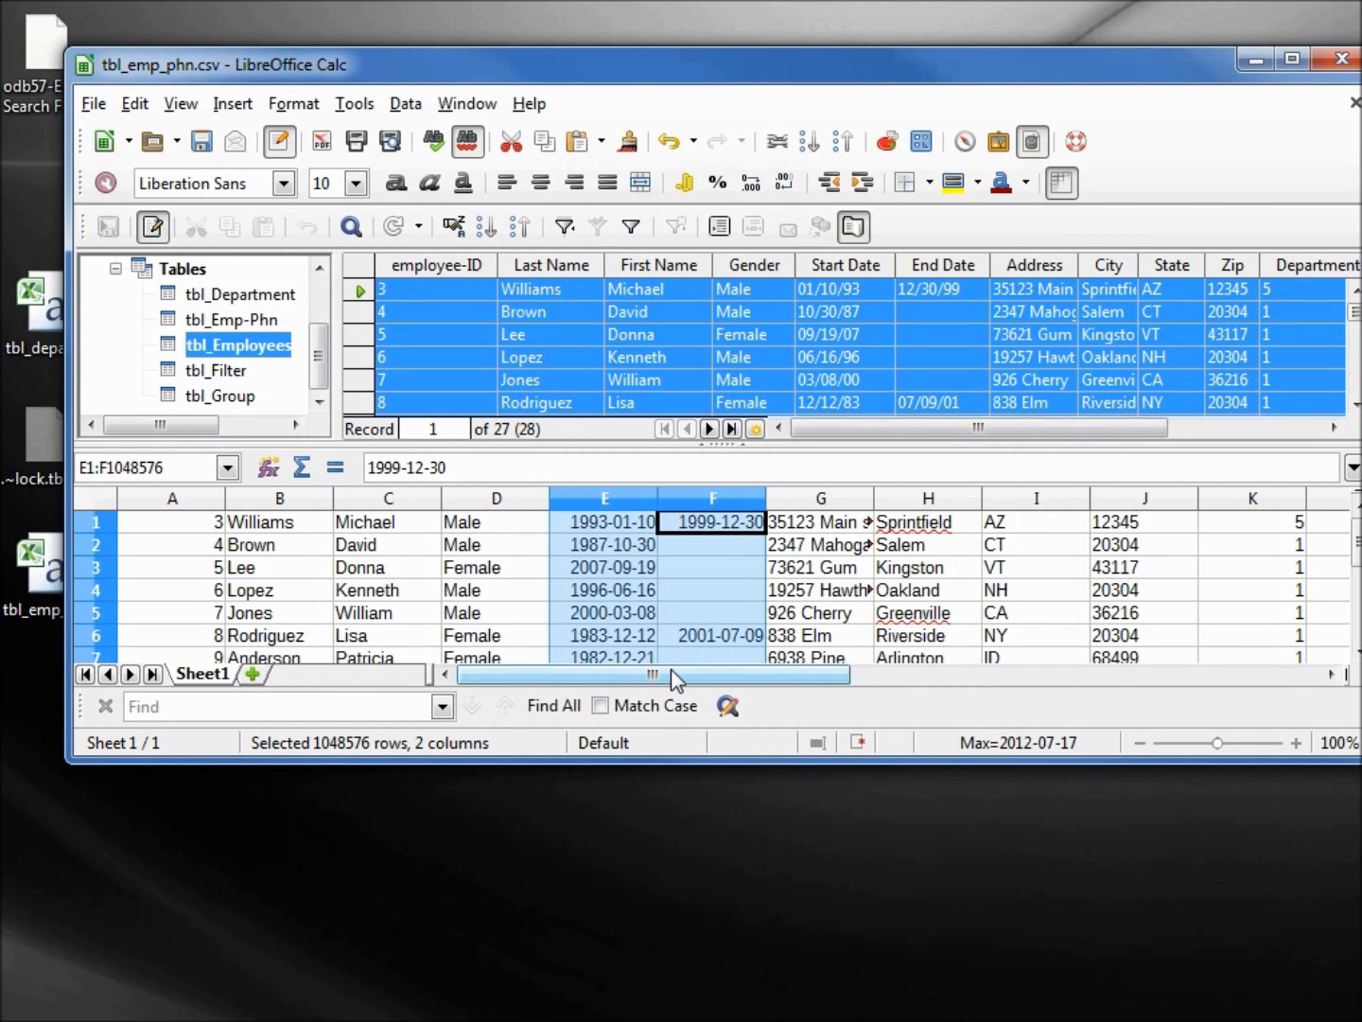
- Save the employee sheet as Text CSV under the name tbl_employee.csv
click(96, 102)
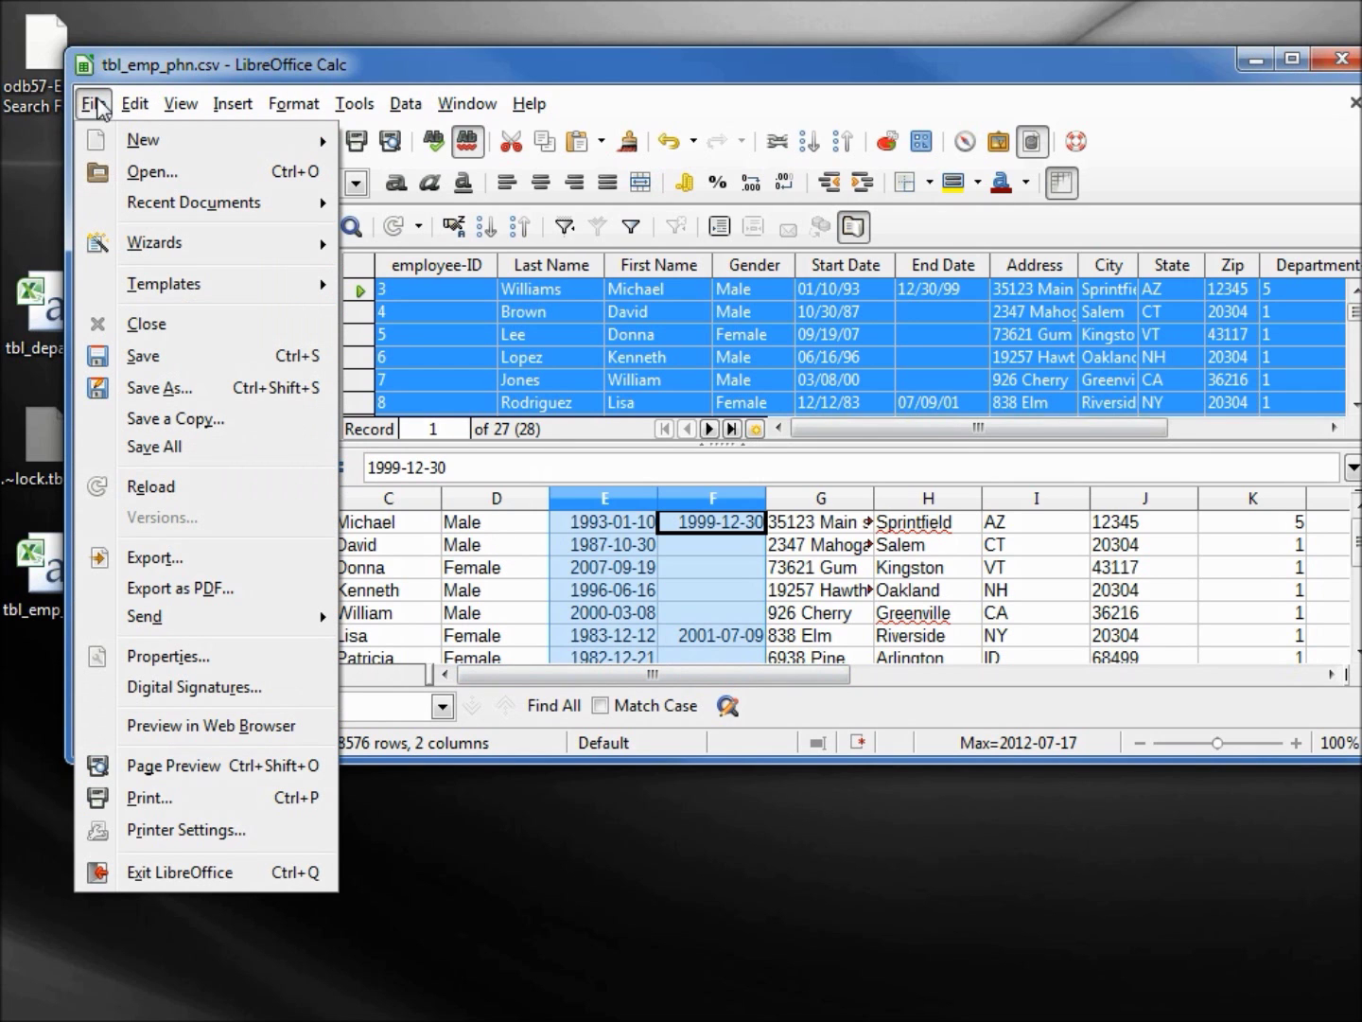
click(150, 386)
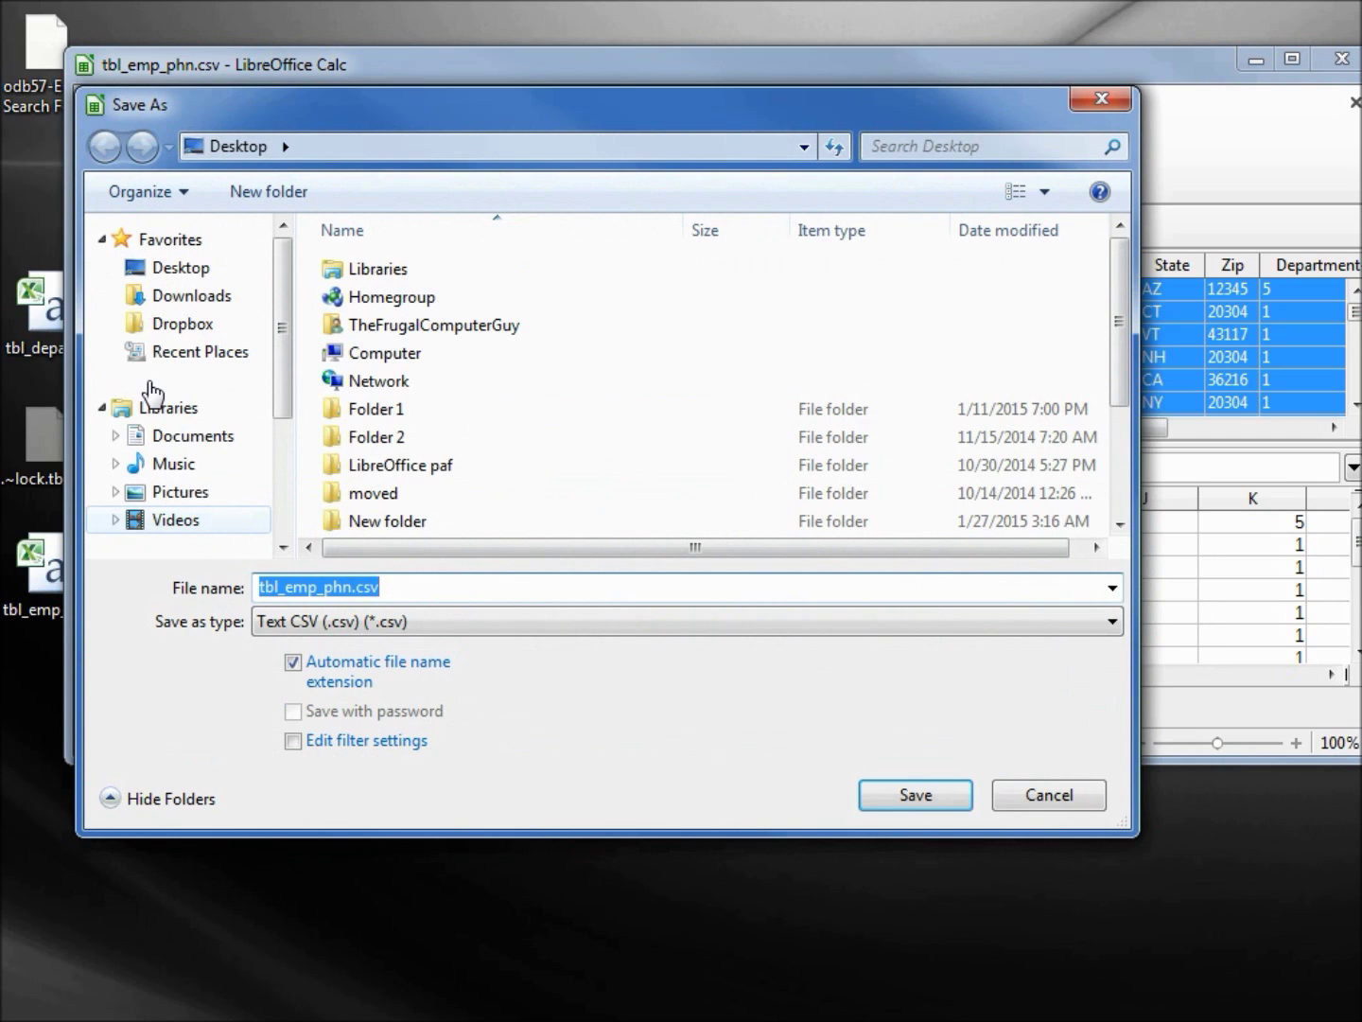
click(319, 586)
text(loyee)
key(Delete)
key(Delete)
key(Delete)
key(Delete)
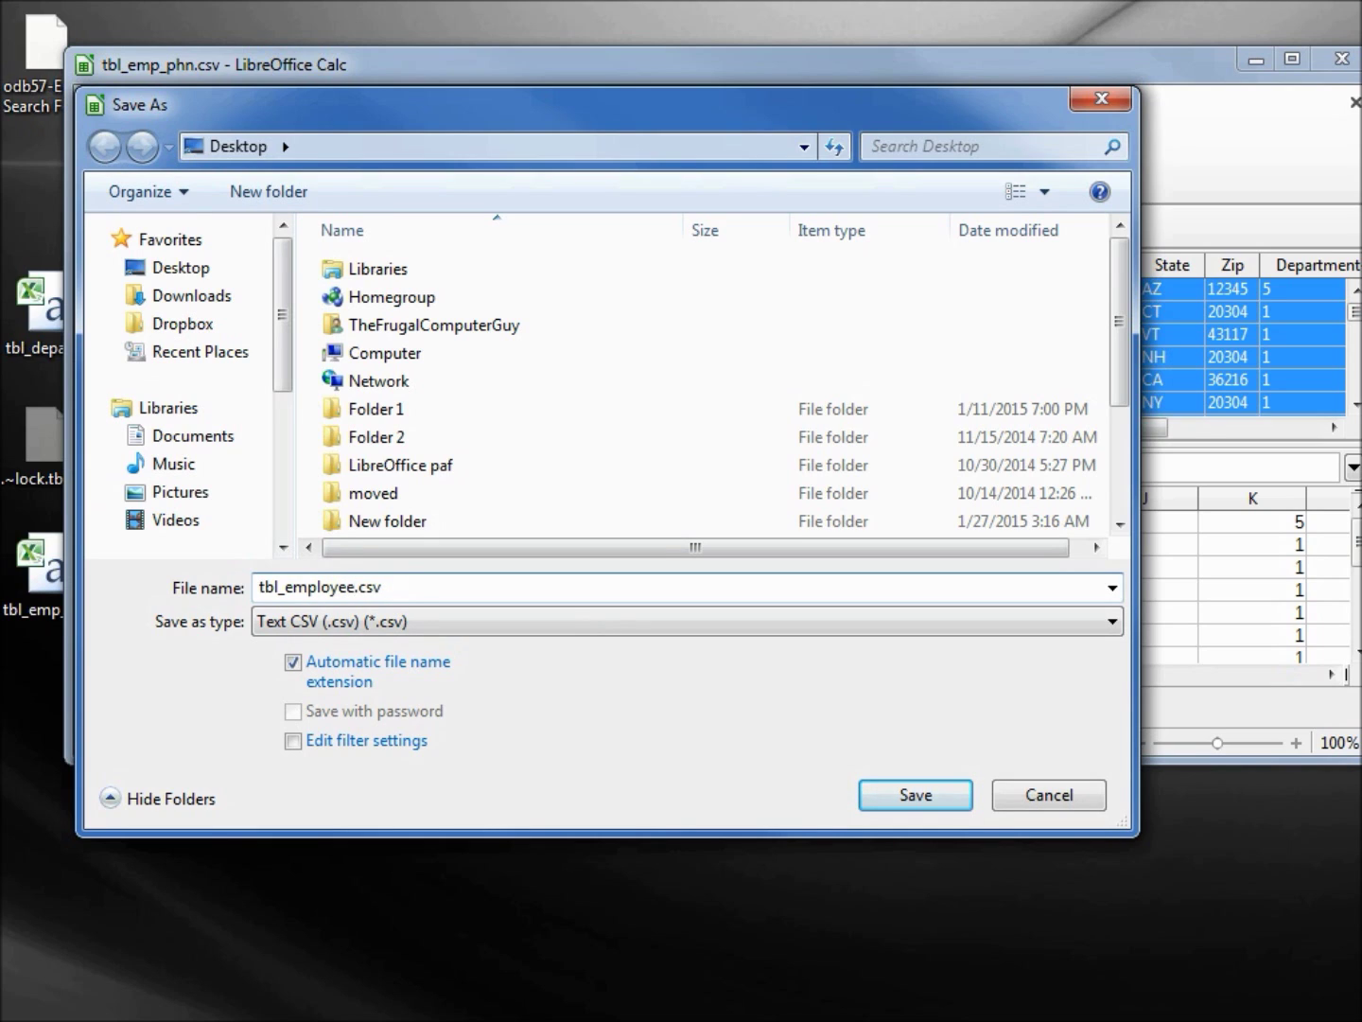
click(898, 795)
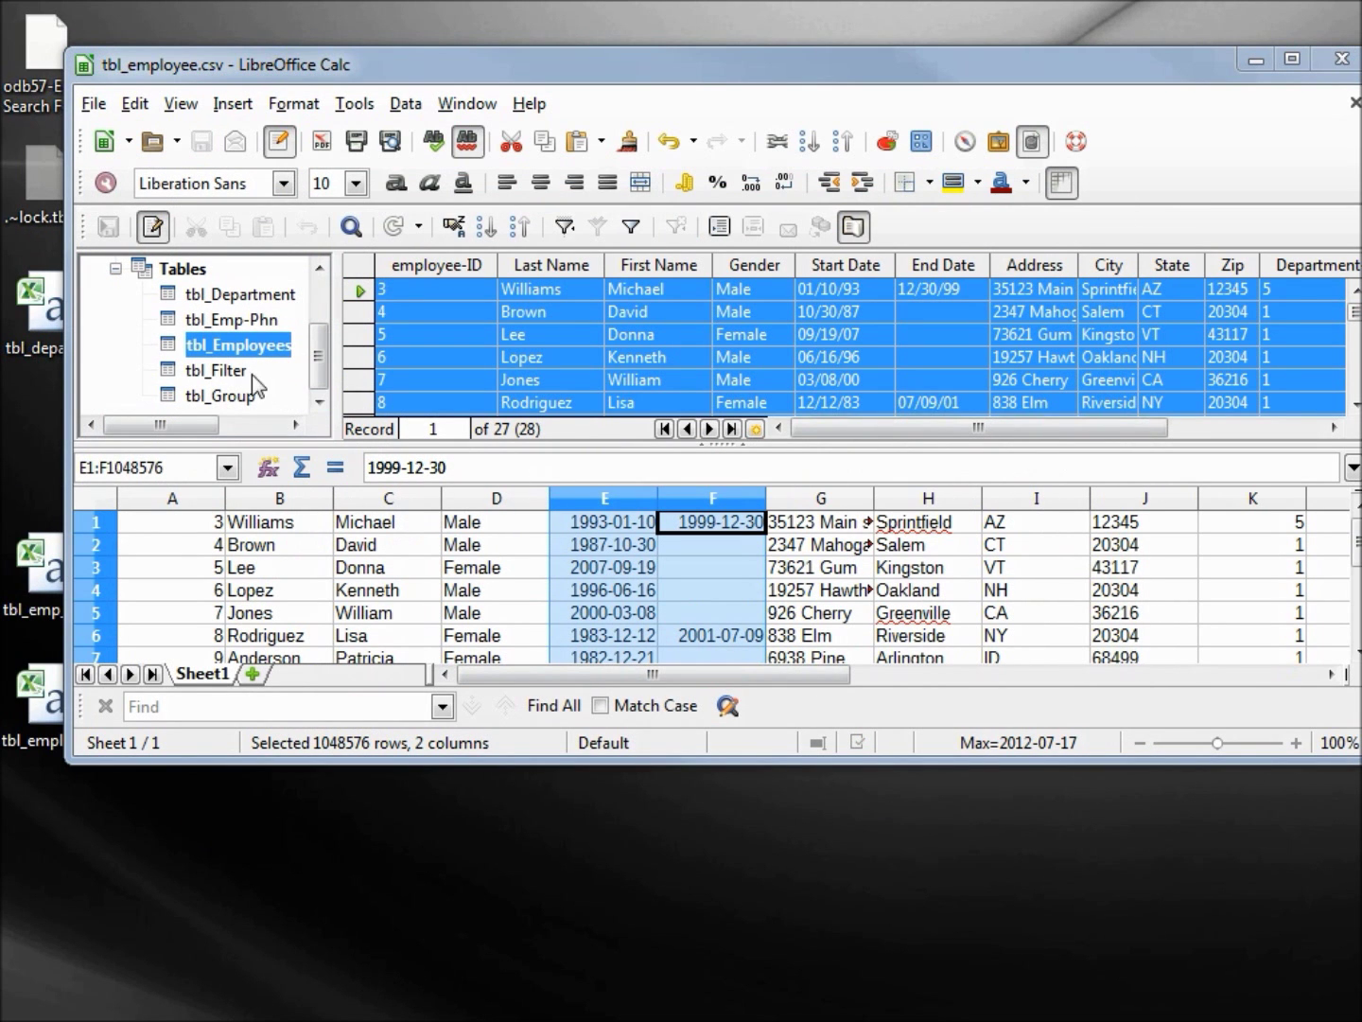
click(217, 371)
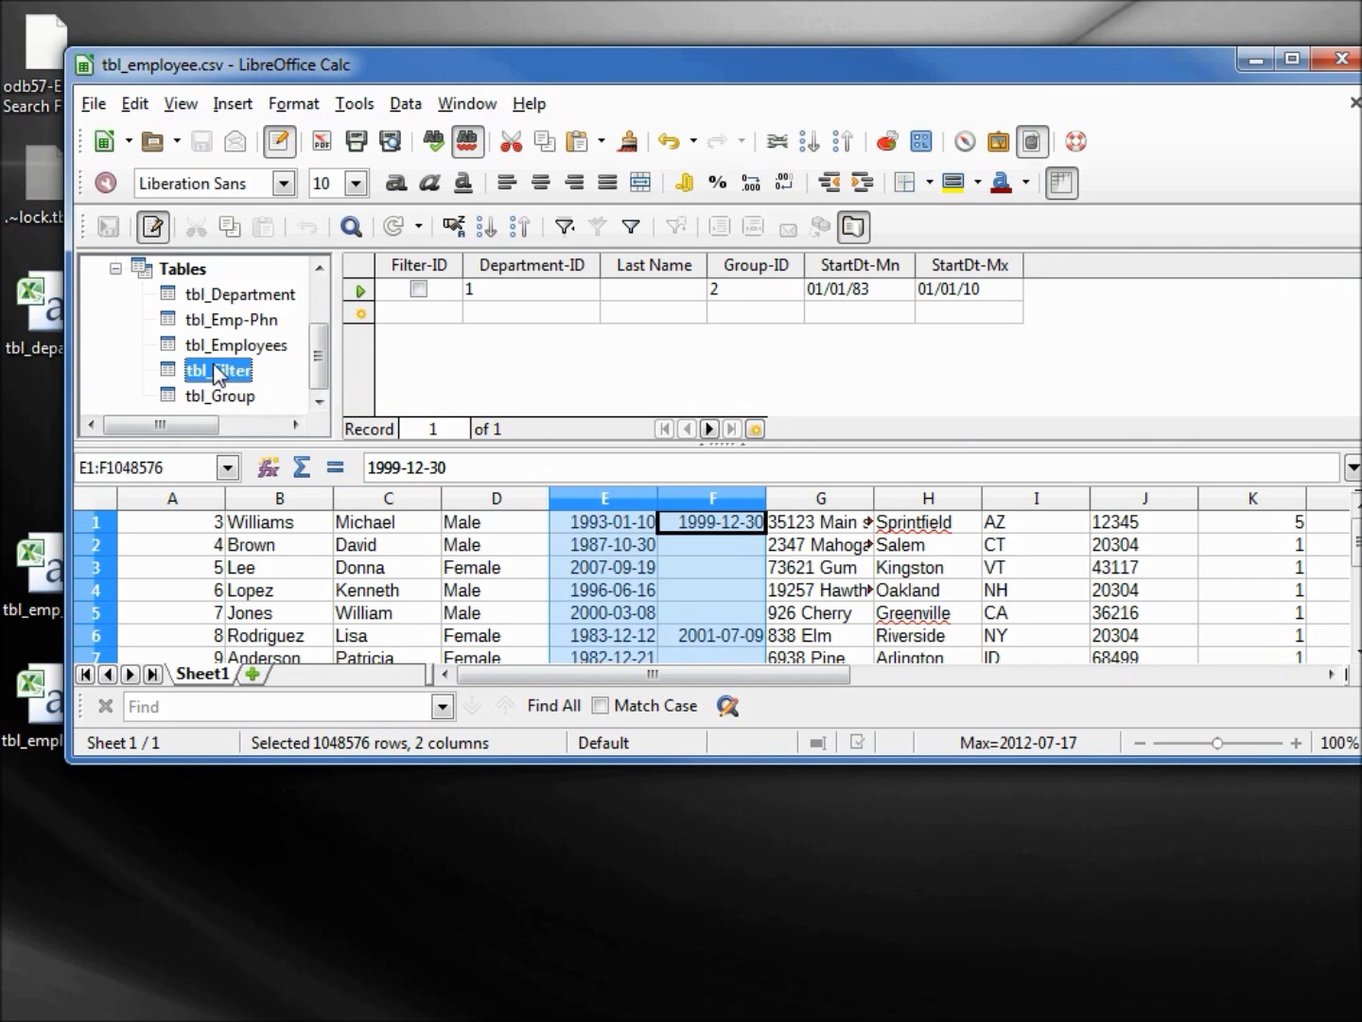
- Replace the sheet's contents with the tbl_Filter records placed at A1
click(359, 273)
drag(359, 272, 178, 518)
click(681, 448)
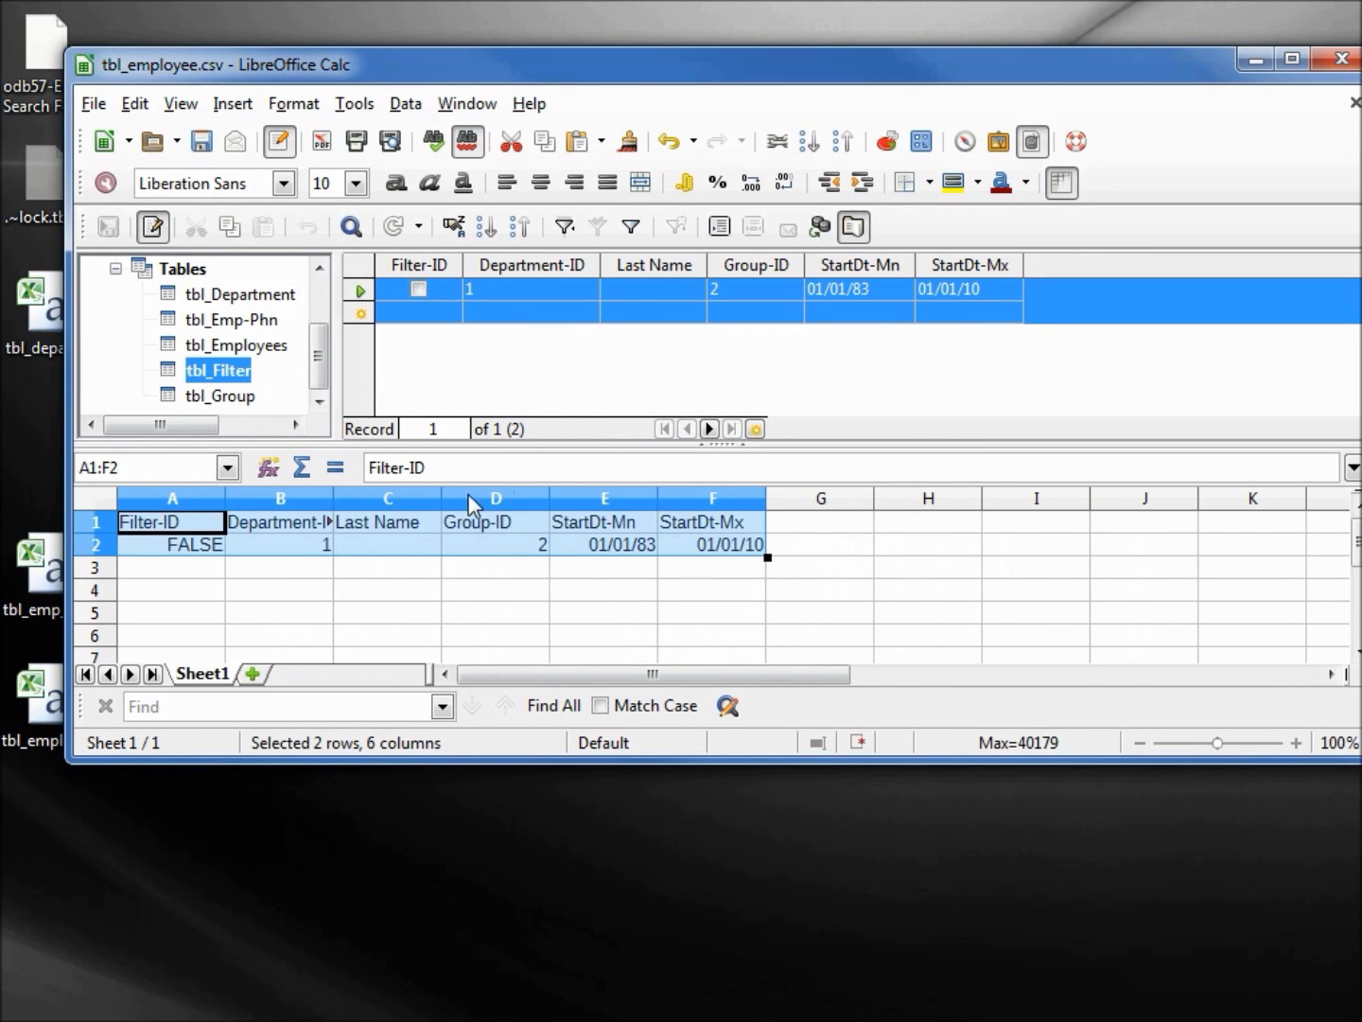
- Delete the header row and change the FALSE in A1 to 0
click(94, 521)
right_click(98, 527)
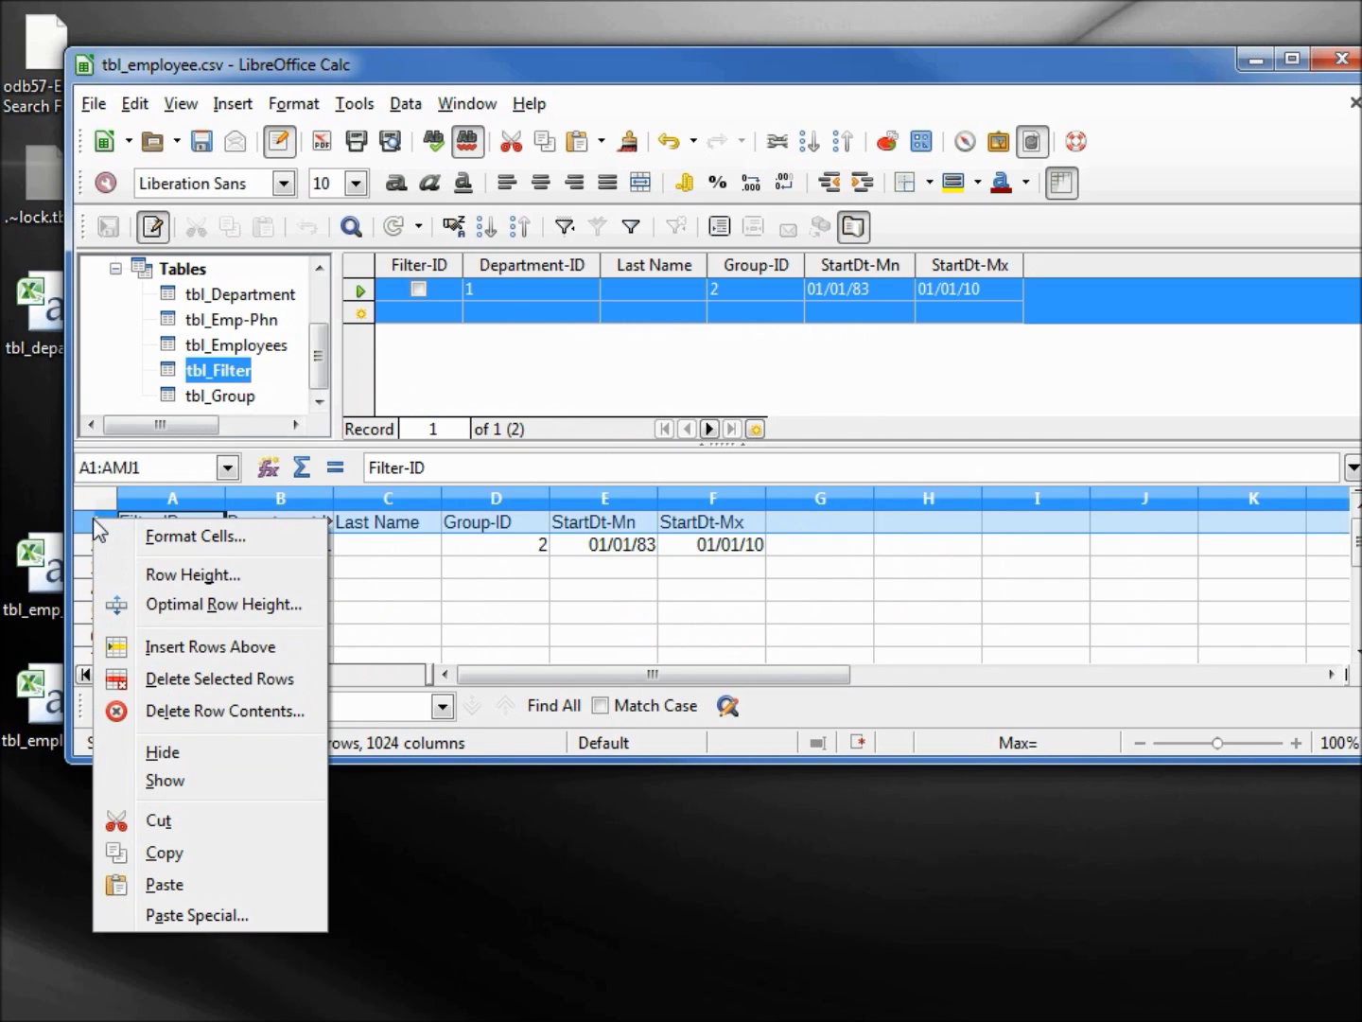
click(207, 679)
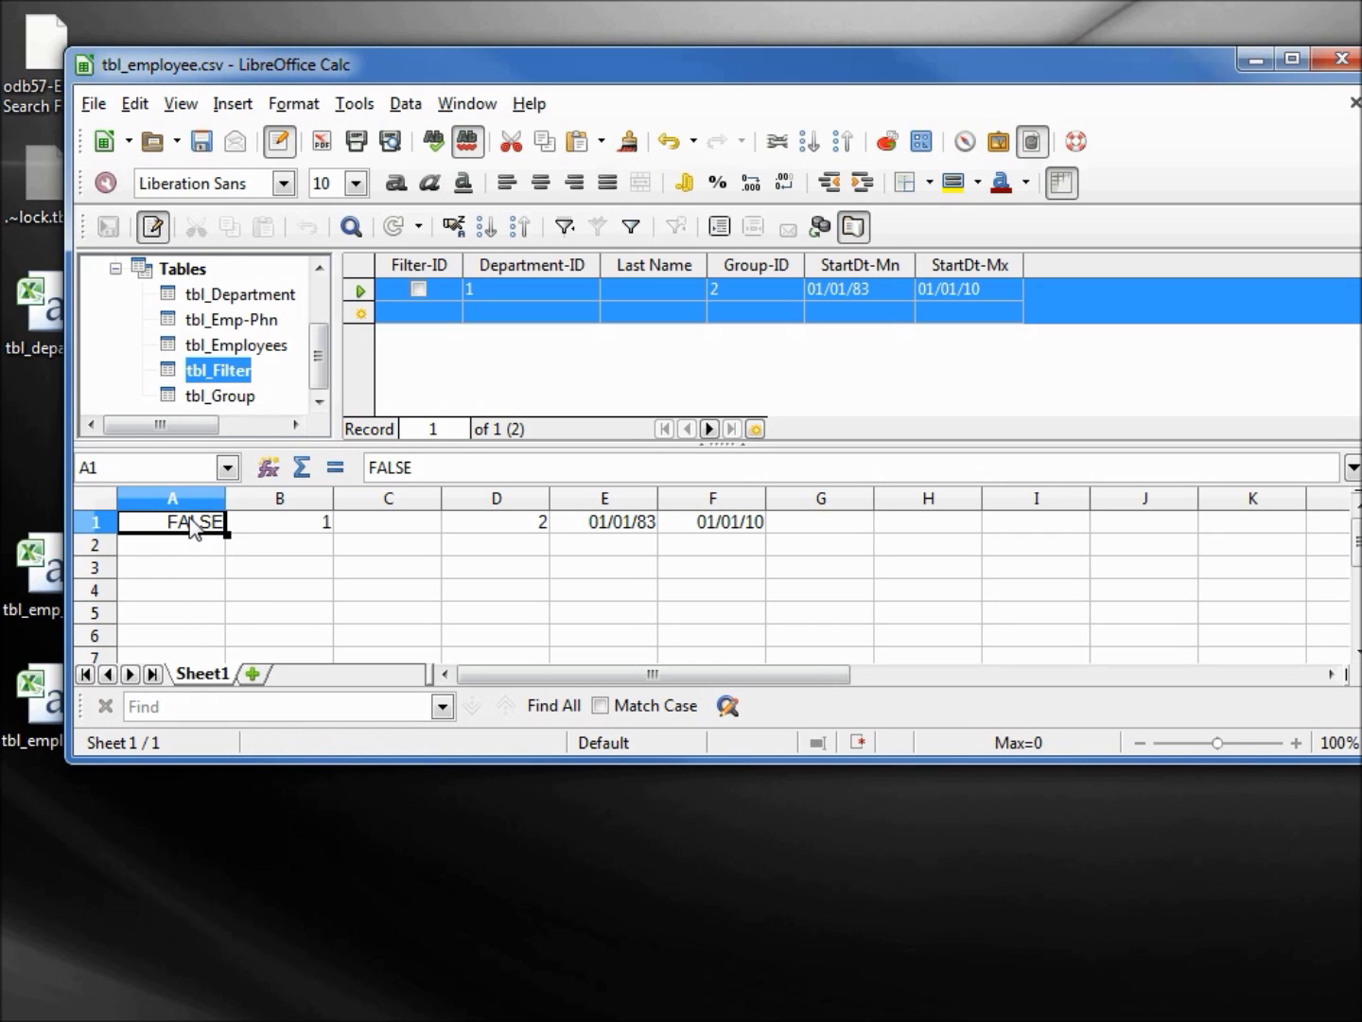
text(0)
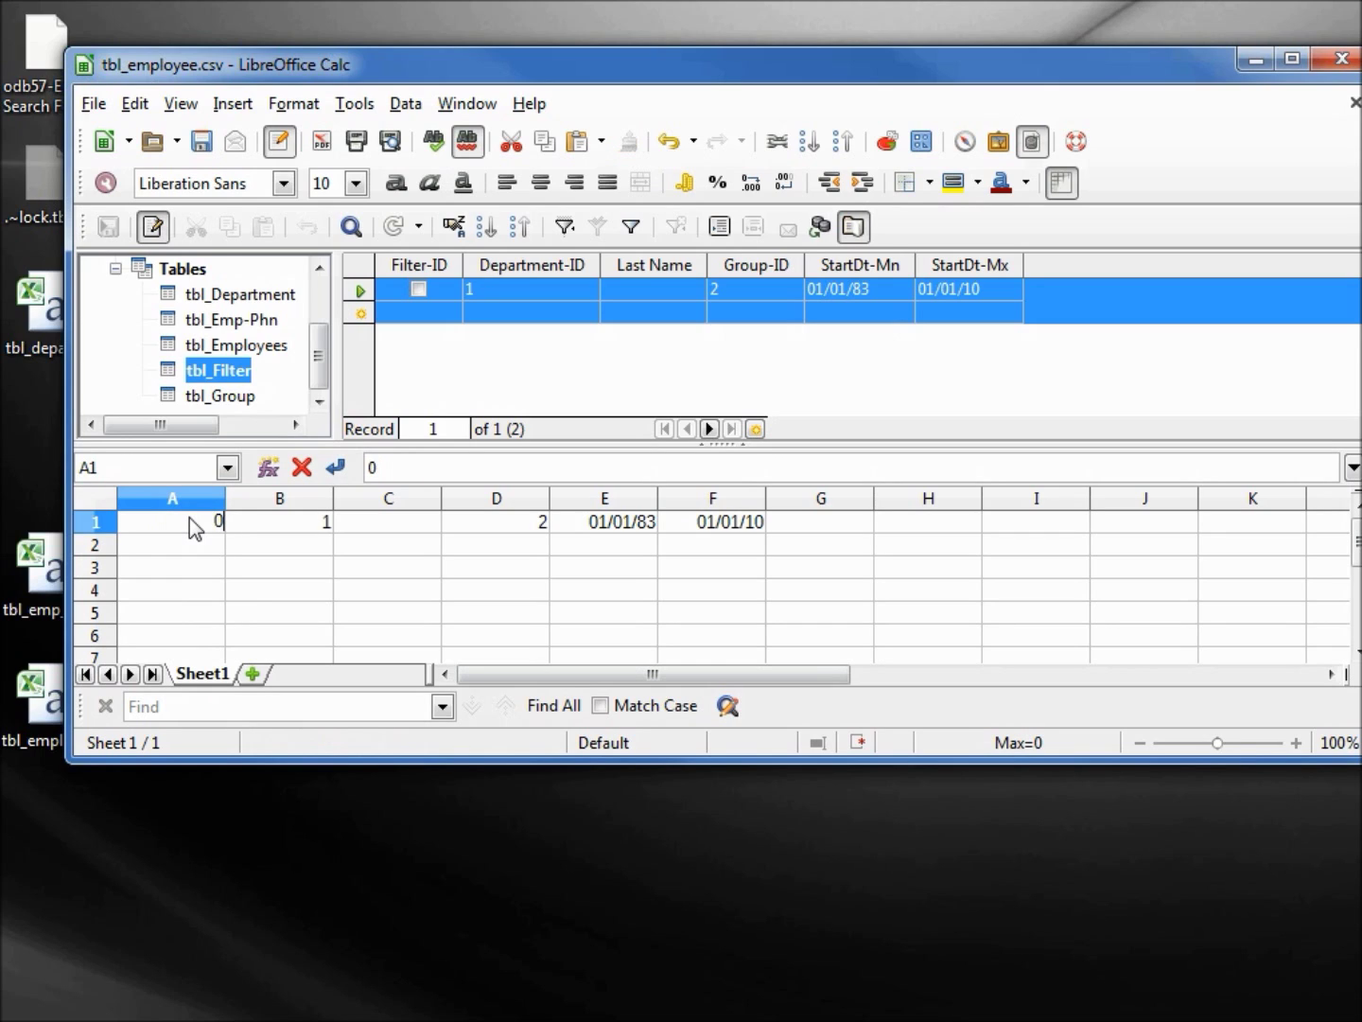
- Format columns E:F as 1999-12-31 style dates so they read 1983-01-01 and 2010-01-01
click(610, 504)
drag(646, 505, 696, 504)
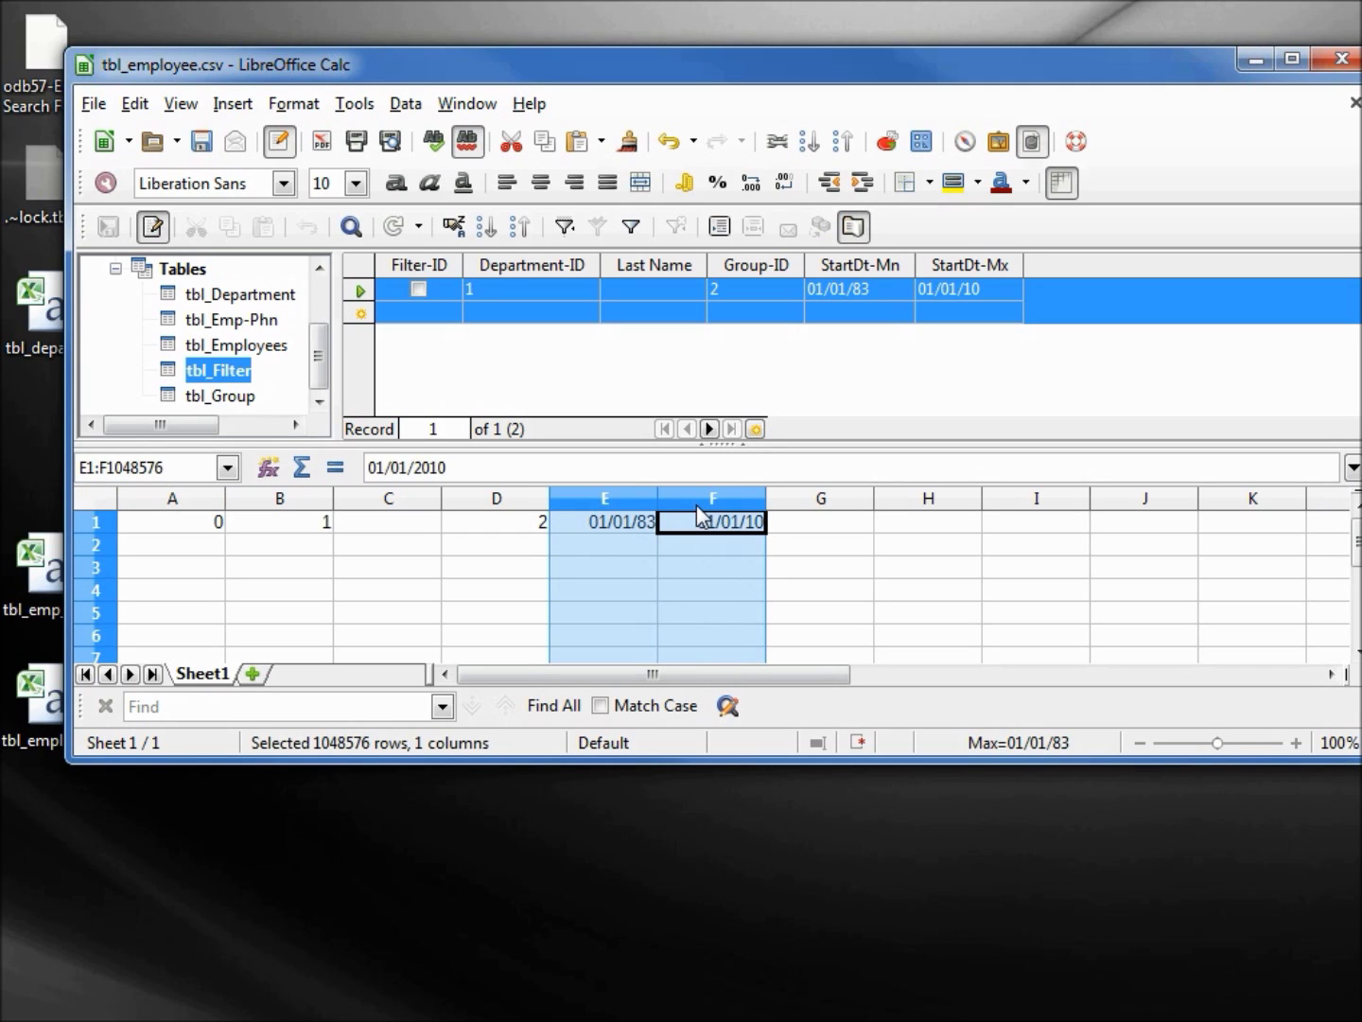
right_click(614, 498)
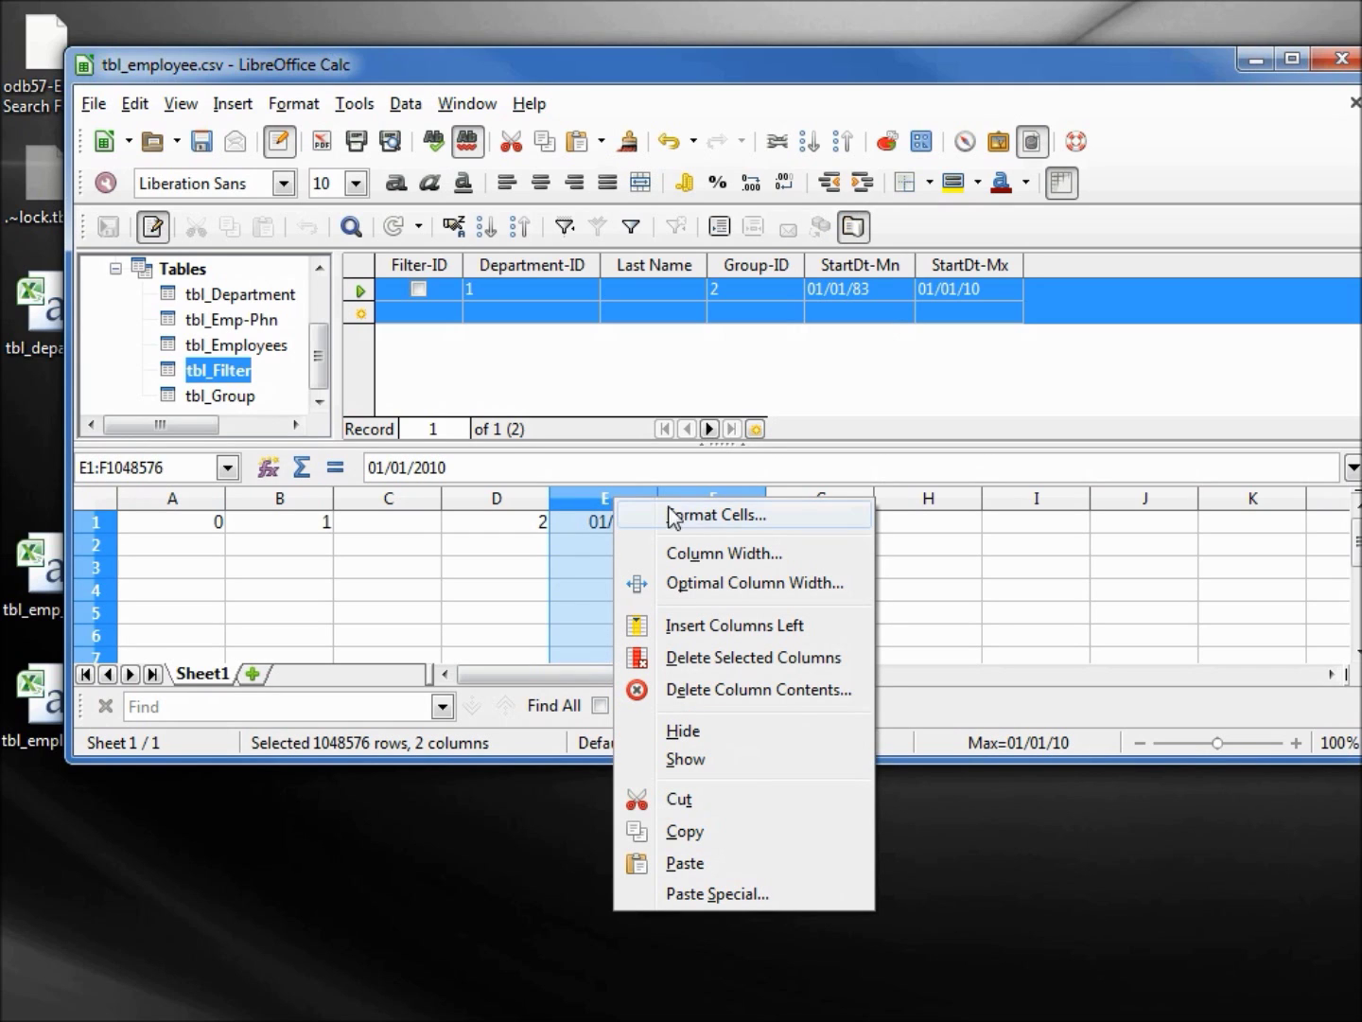
click(710, 518)
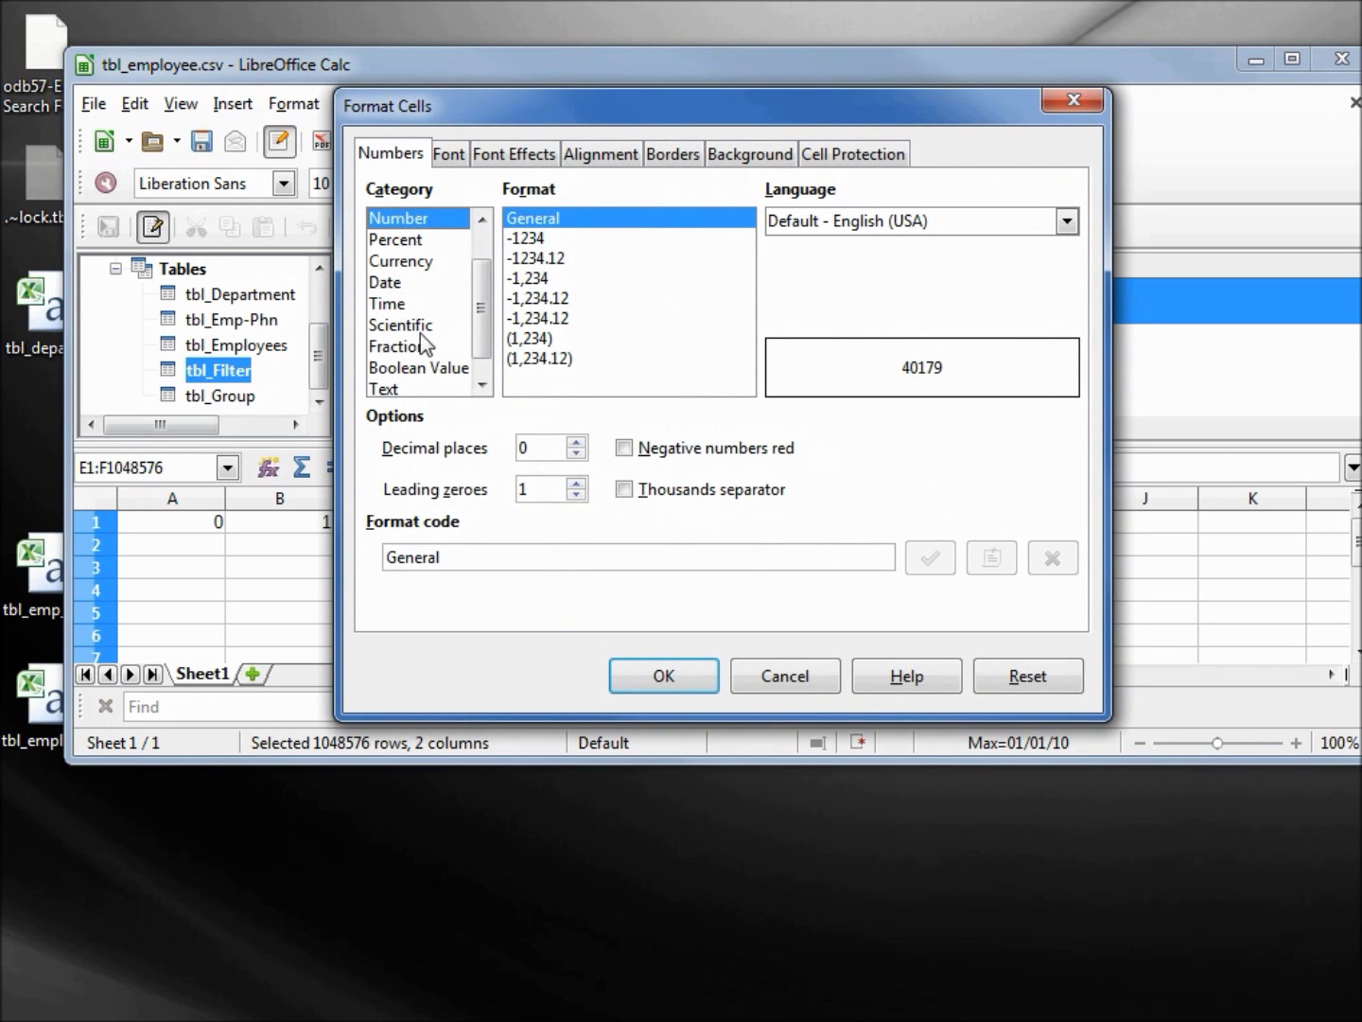
click(395, 285)
drag(747, 255, 756, 306)
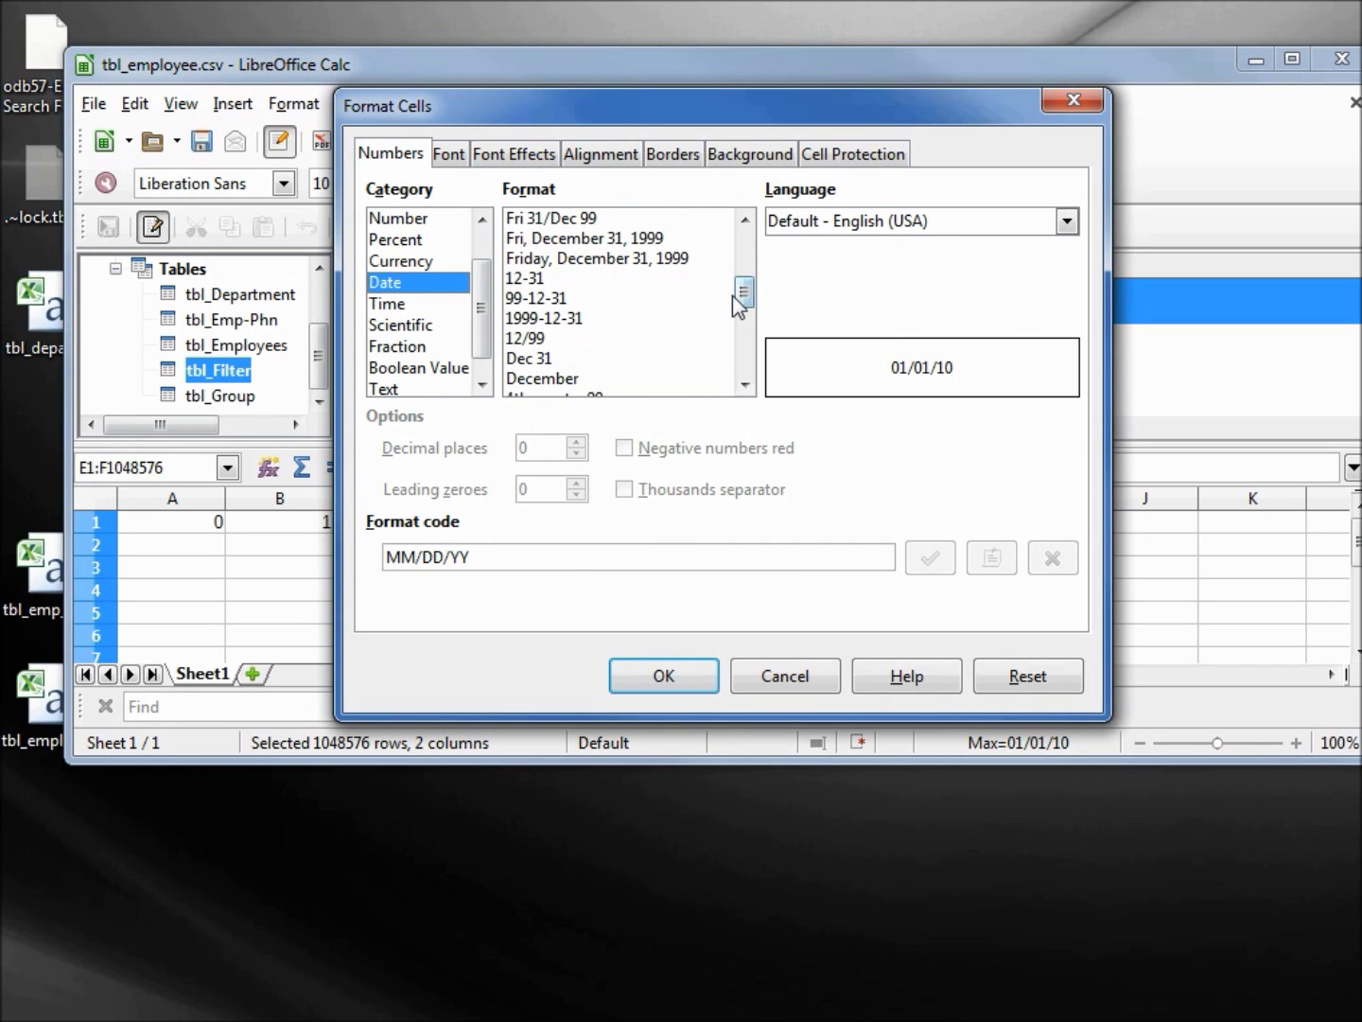
click(582, 324)
click(665, 686)
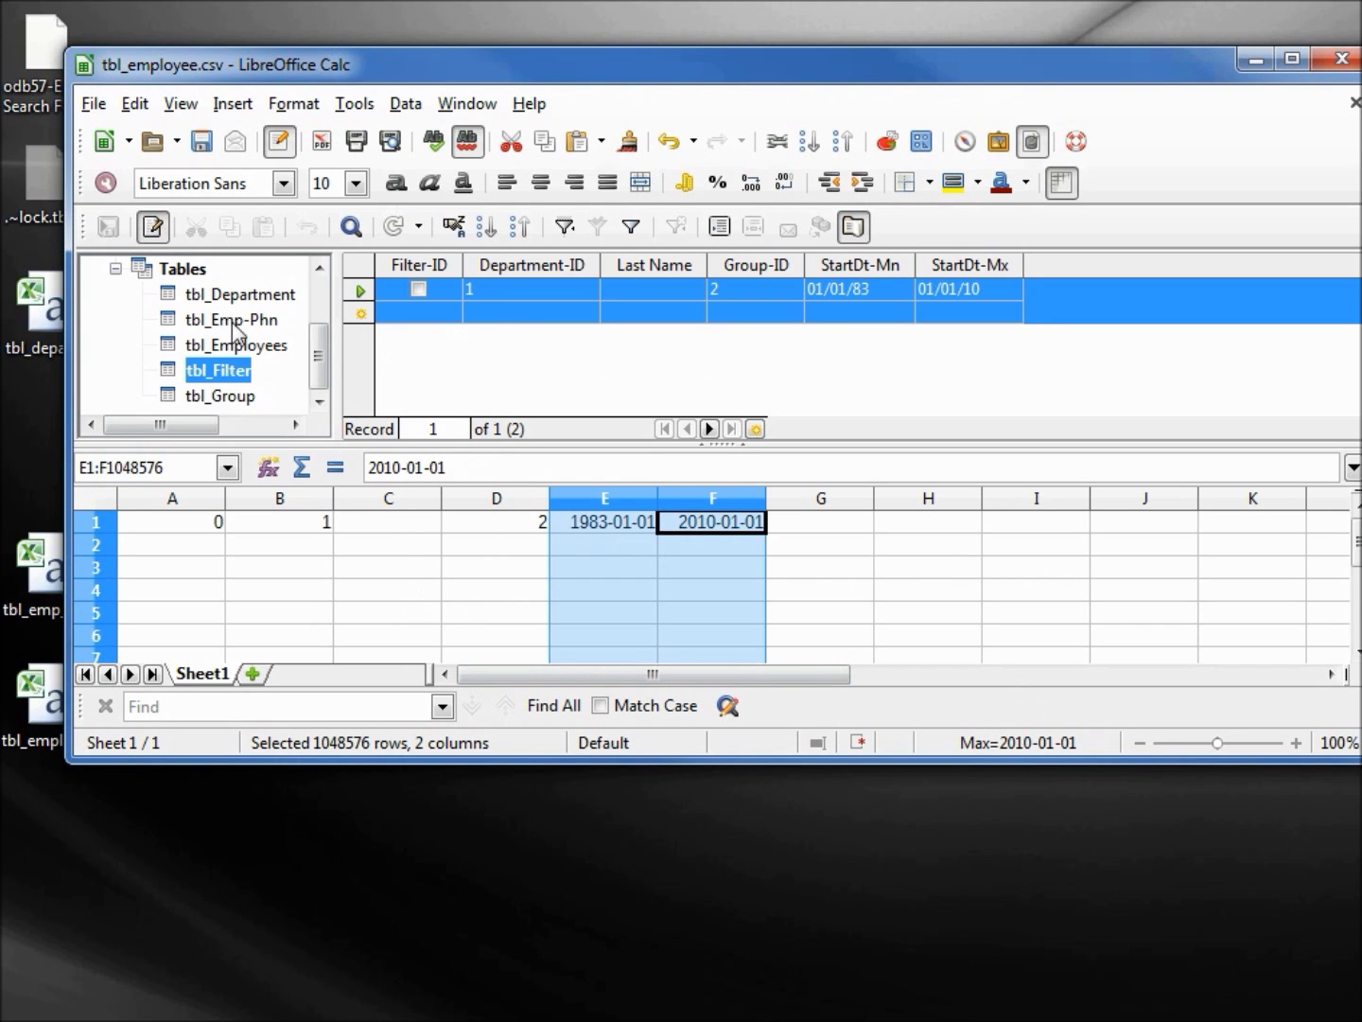
- Save the tbl_Filter record as tbl_filter.csv, replacing 'employee' in the file name
click(96, 107)
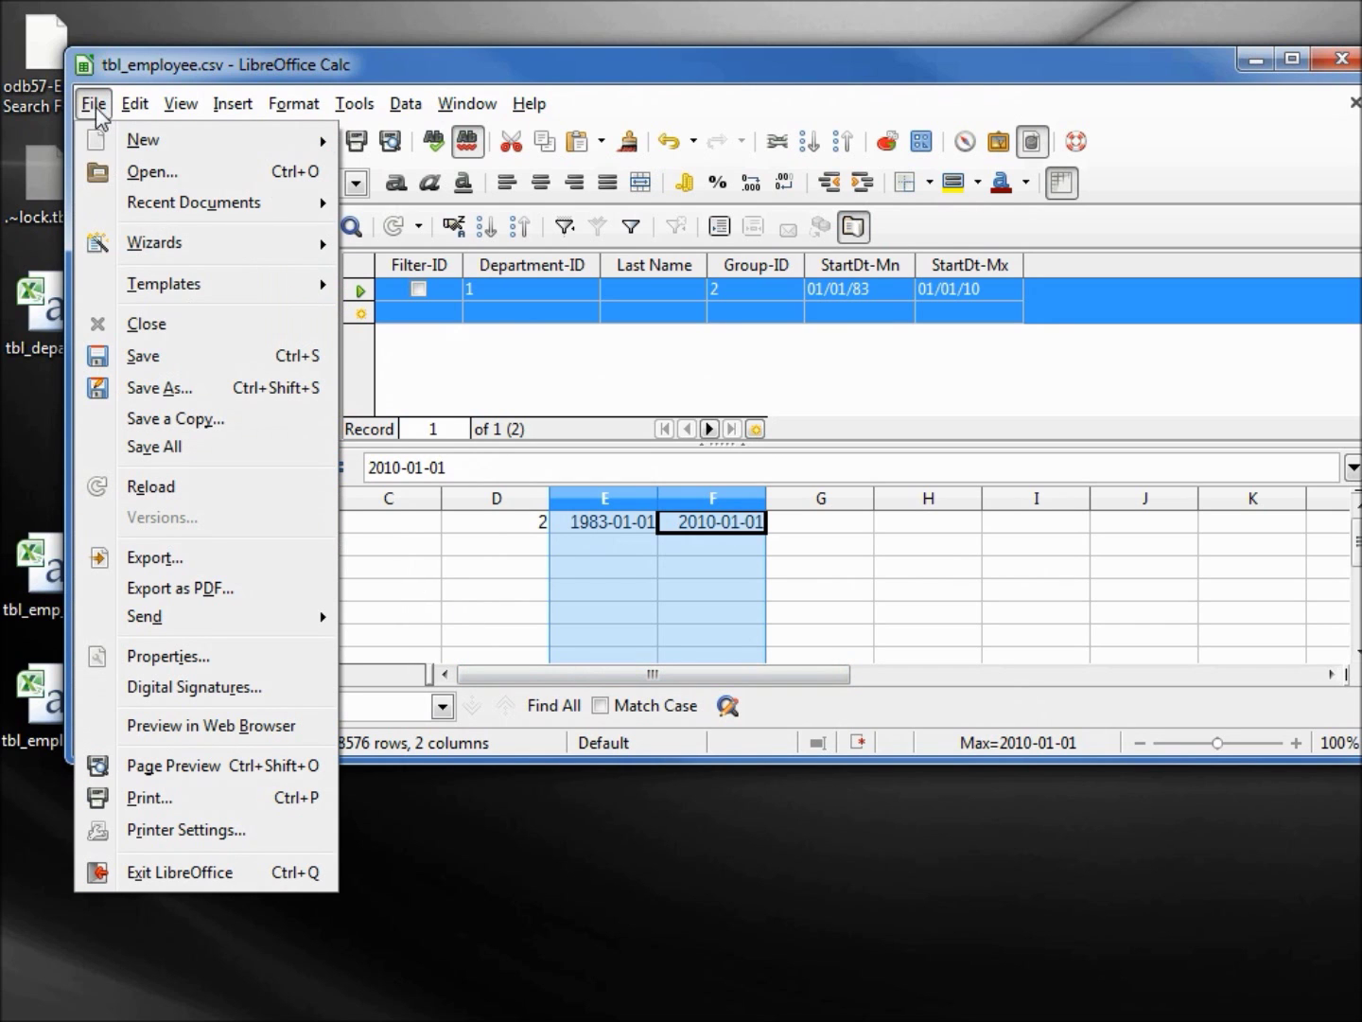
click(158, 388)
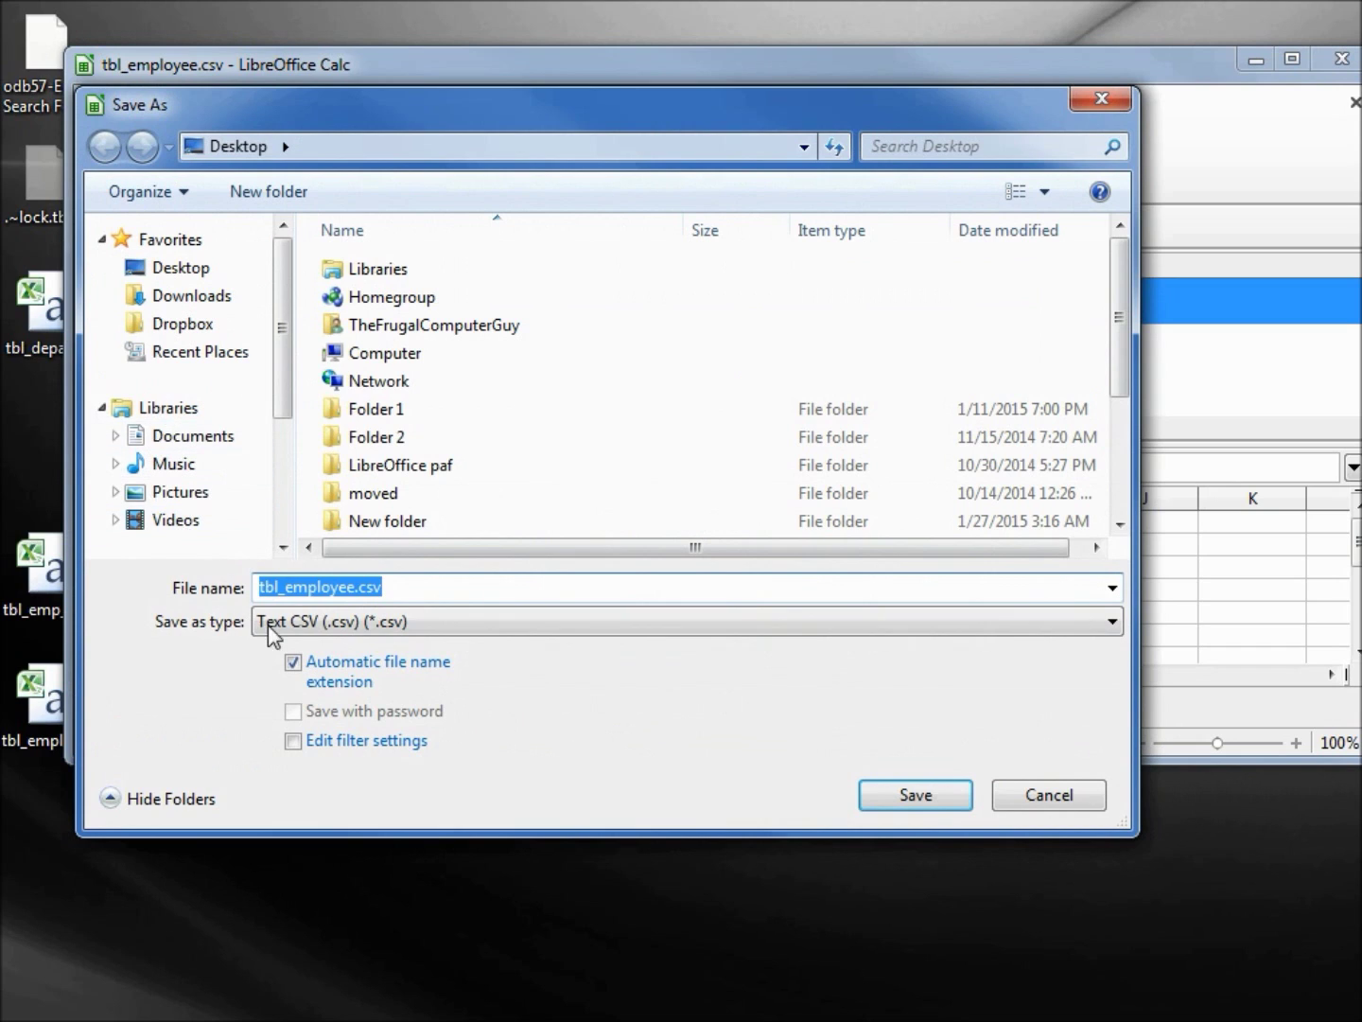
drag(358, 596, 286, 574)
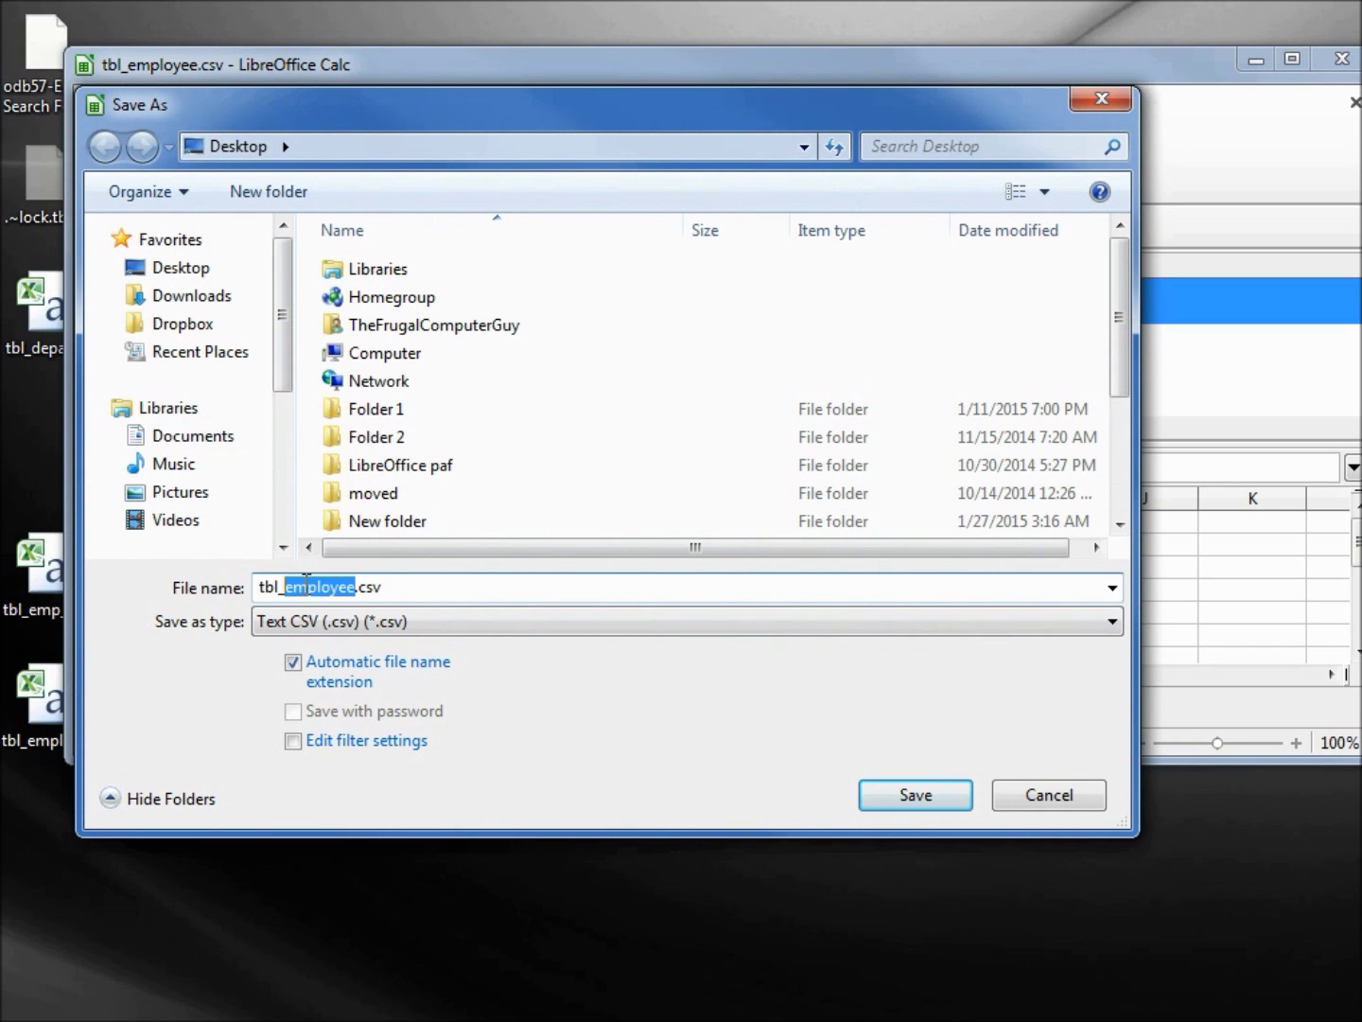
text(filter)
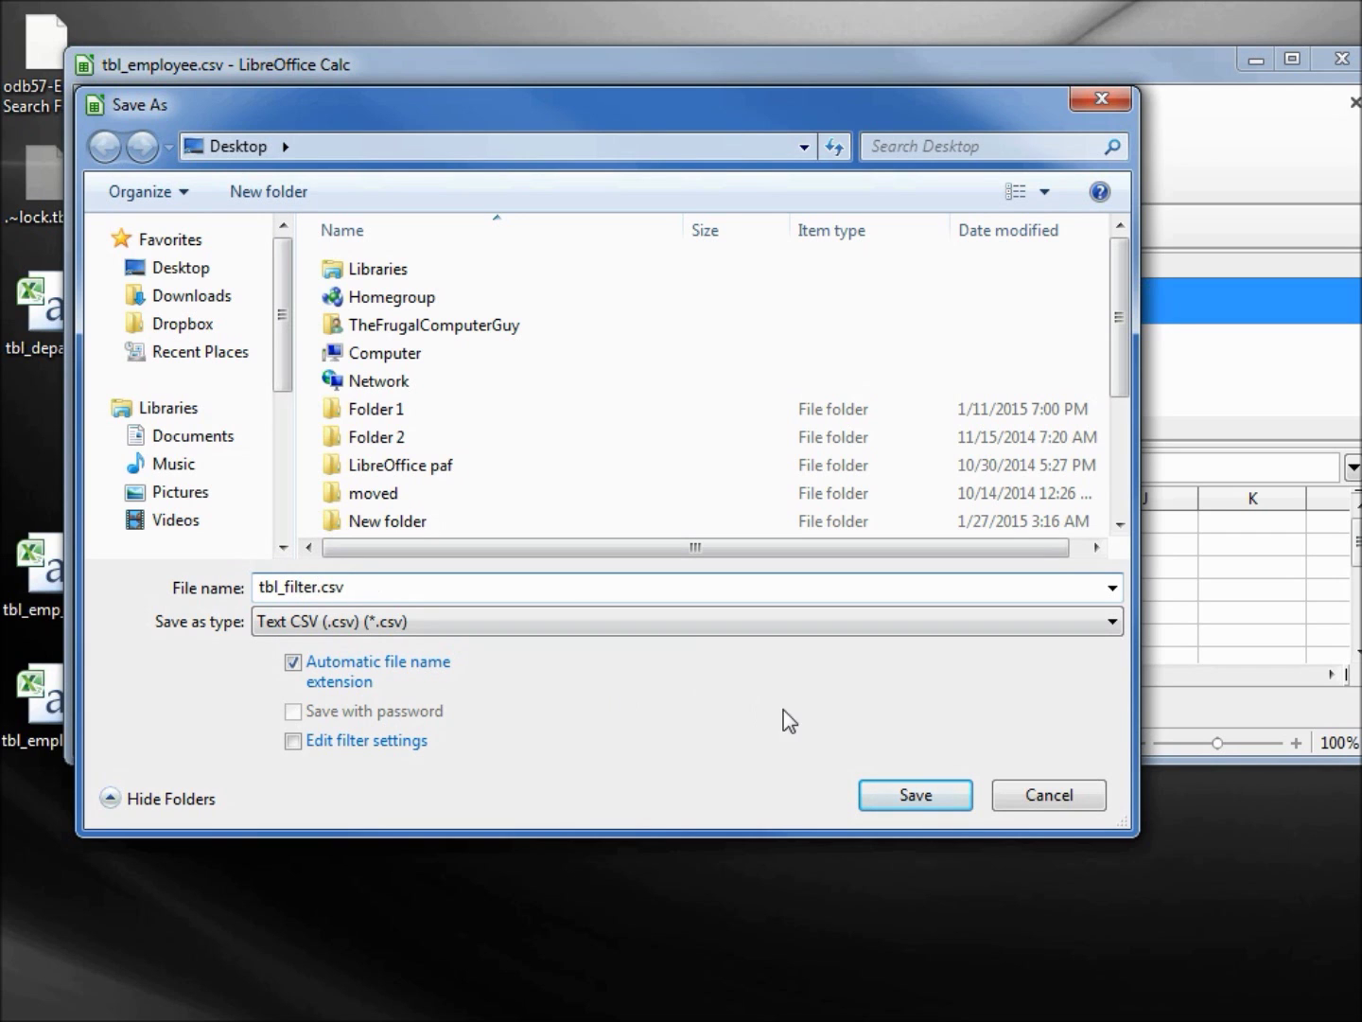
click(895, 792)
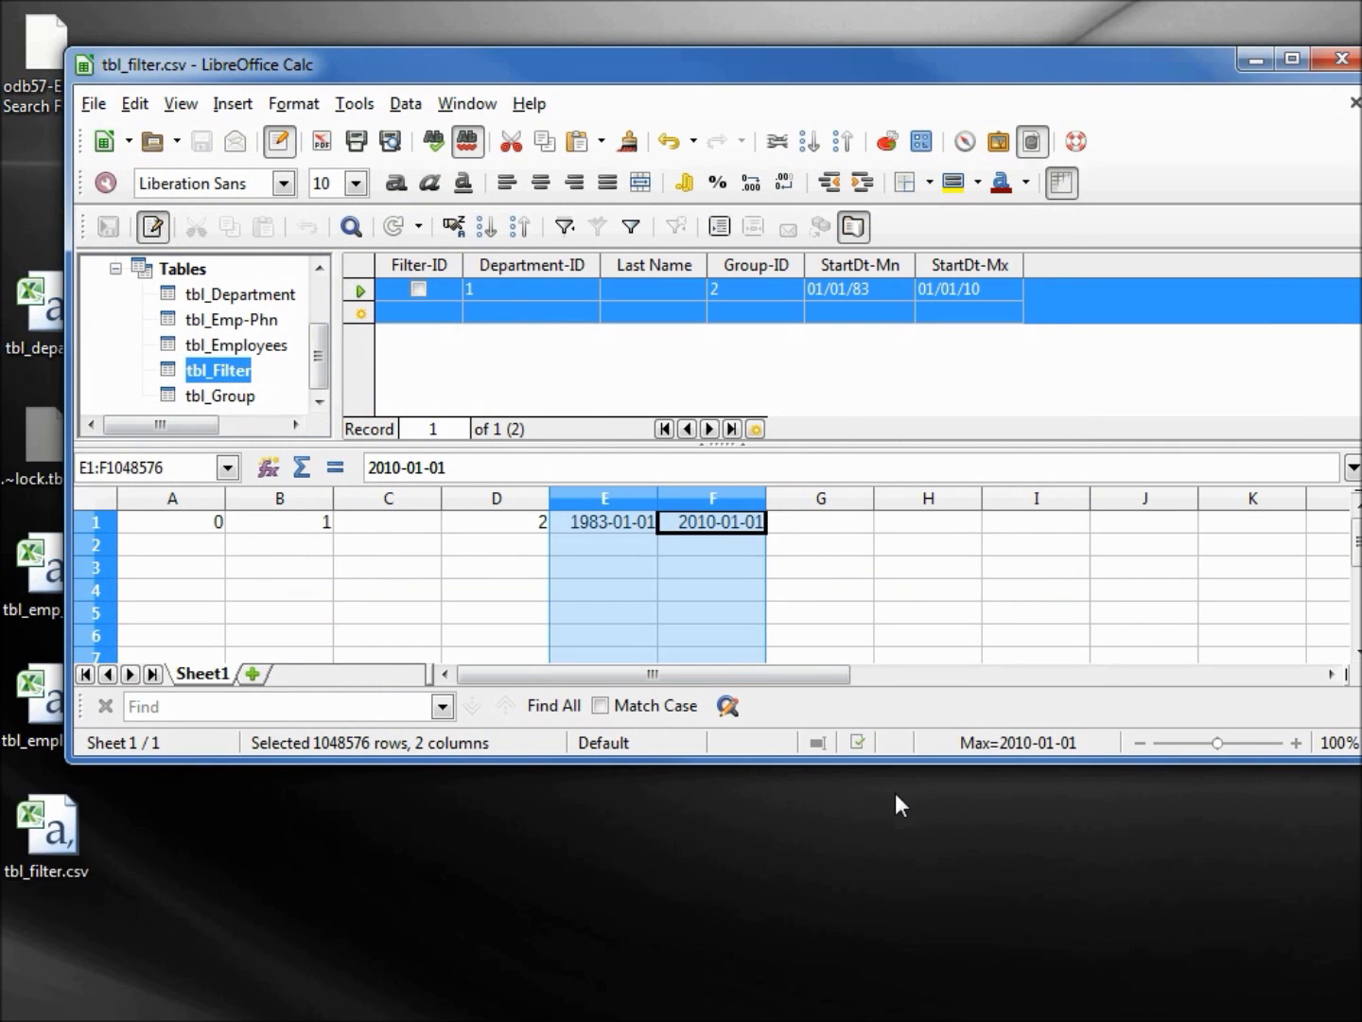
click(207, 397)
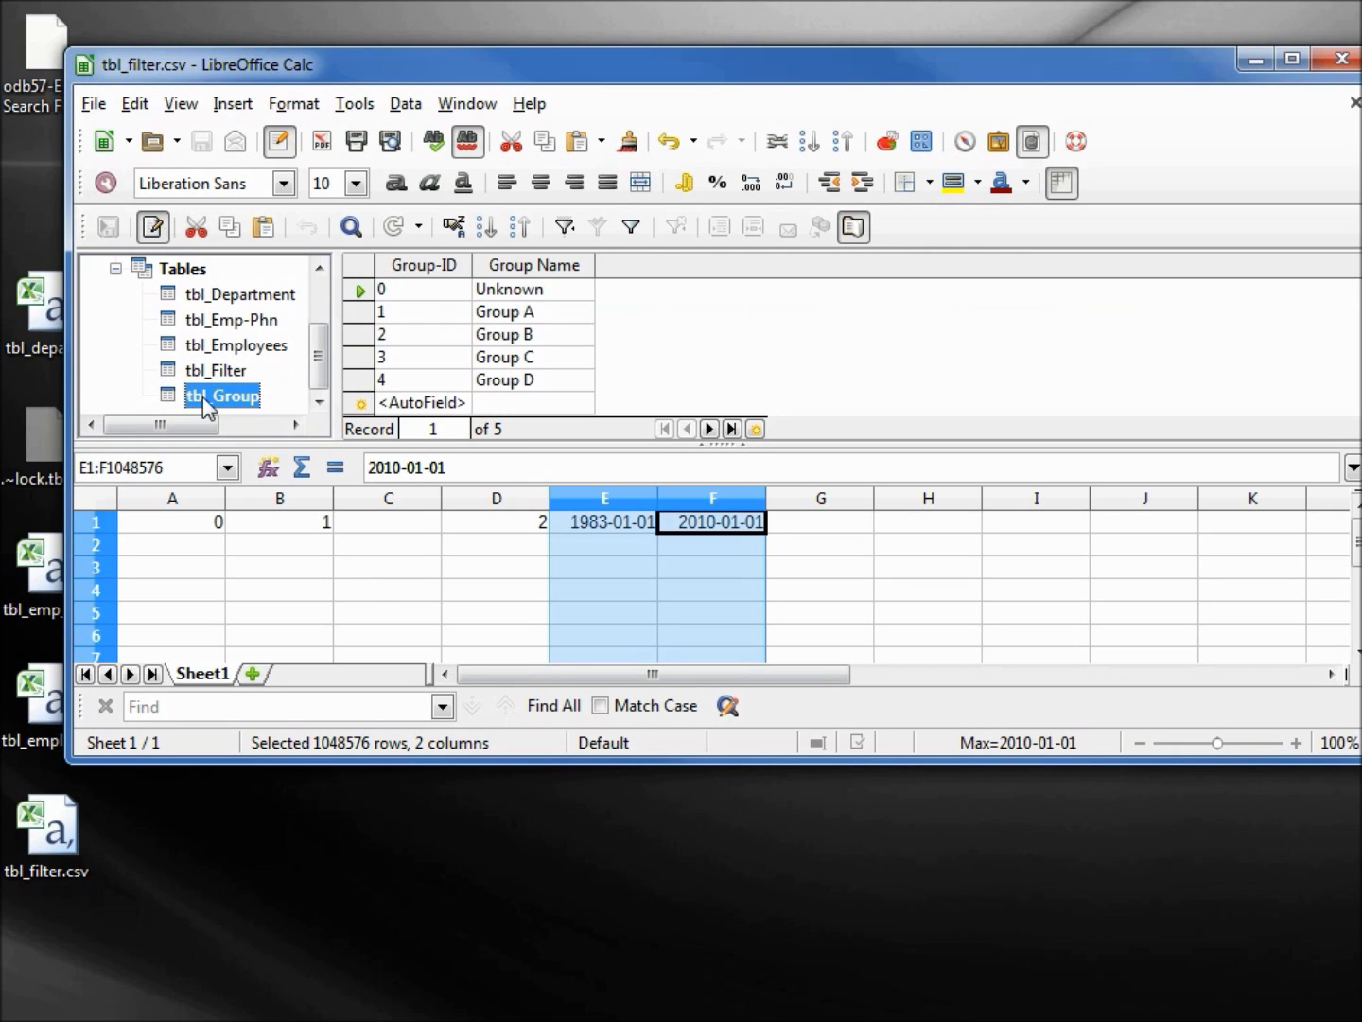
- Replace the sheet's contents with the five tbl_Group records
click(360, 269)
drag(360, 278, 161, 526)
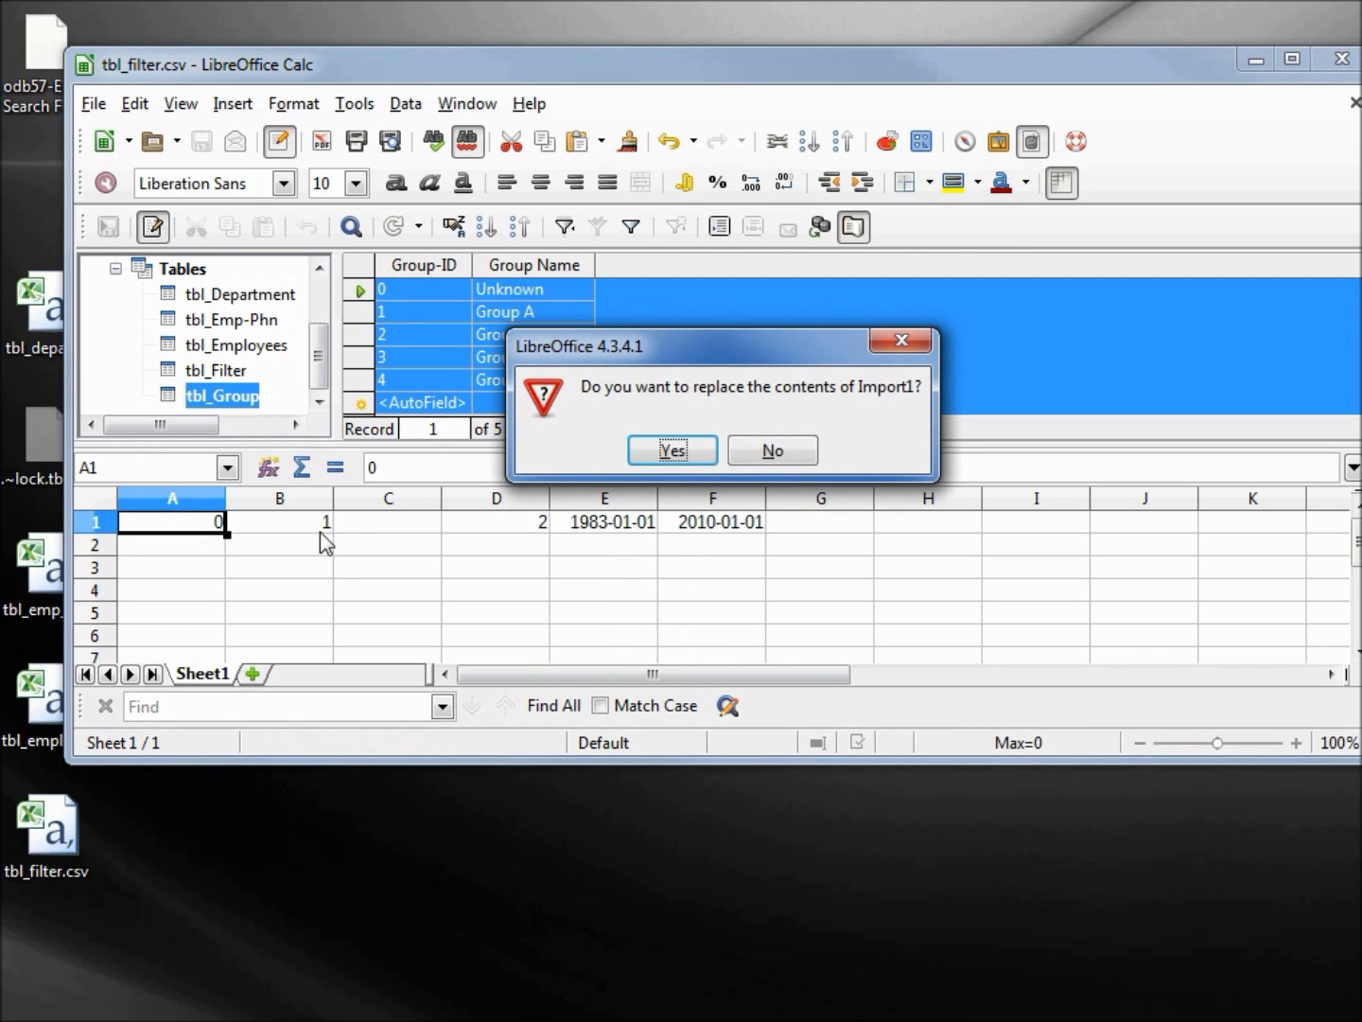
click(707, 454)
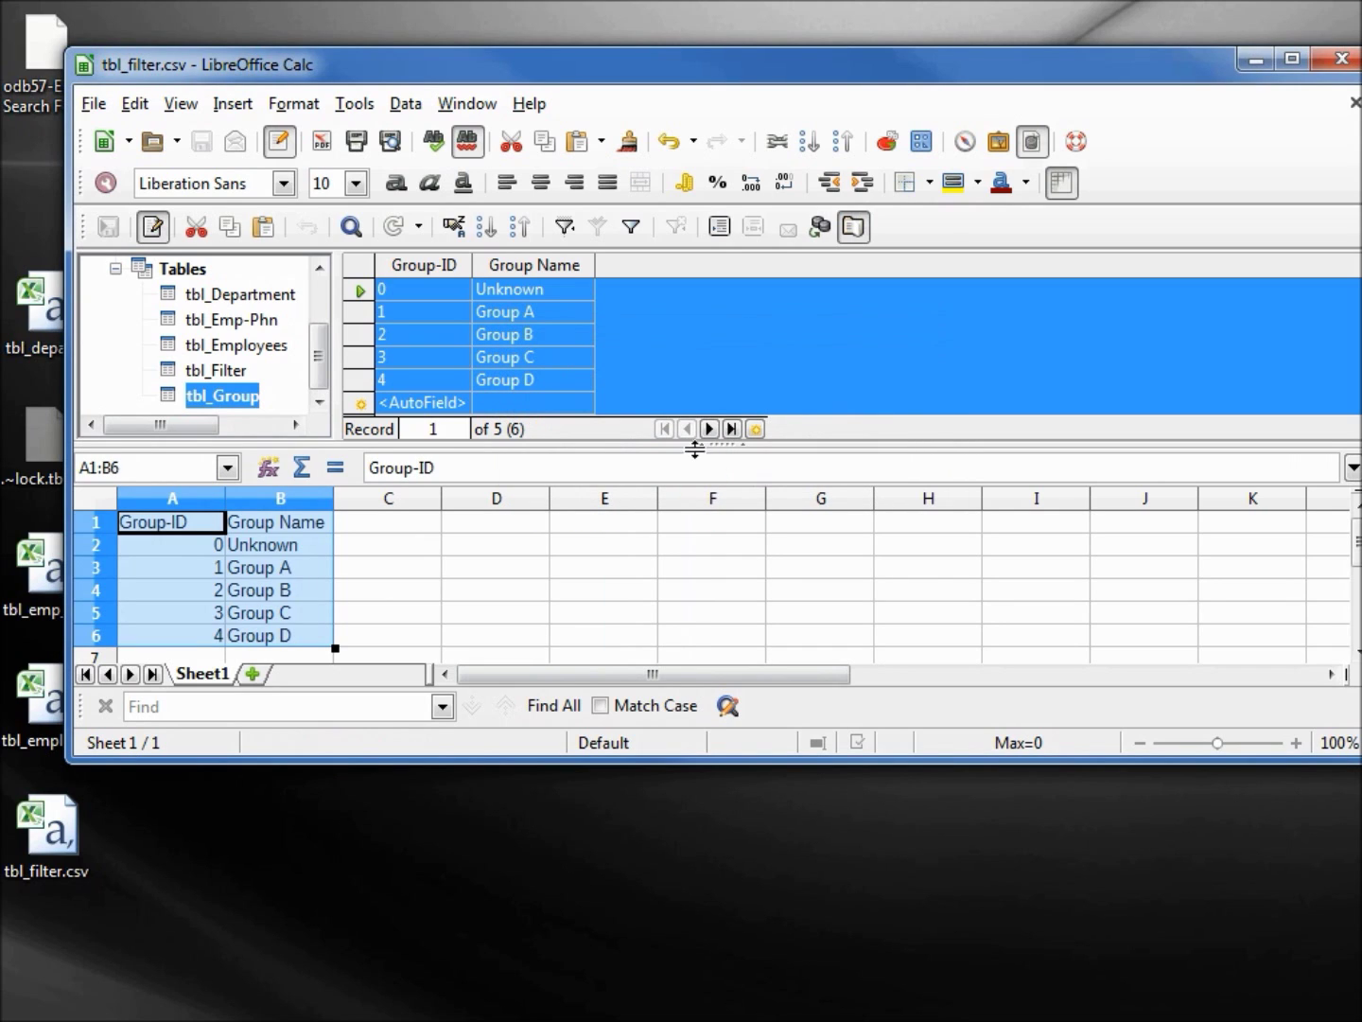
- Delete the Group-ID/Group Name header row from the sheet
click(90, 521)
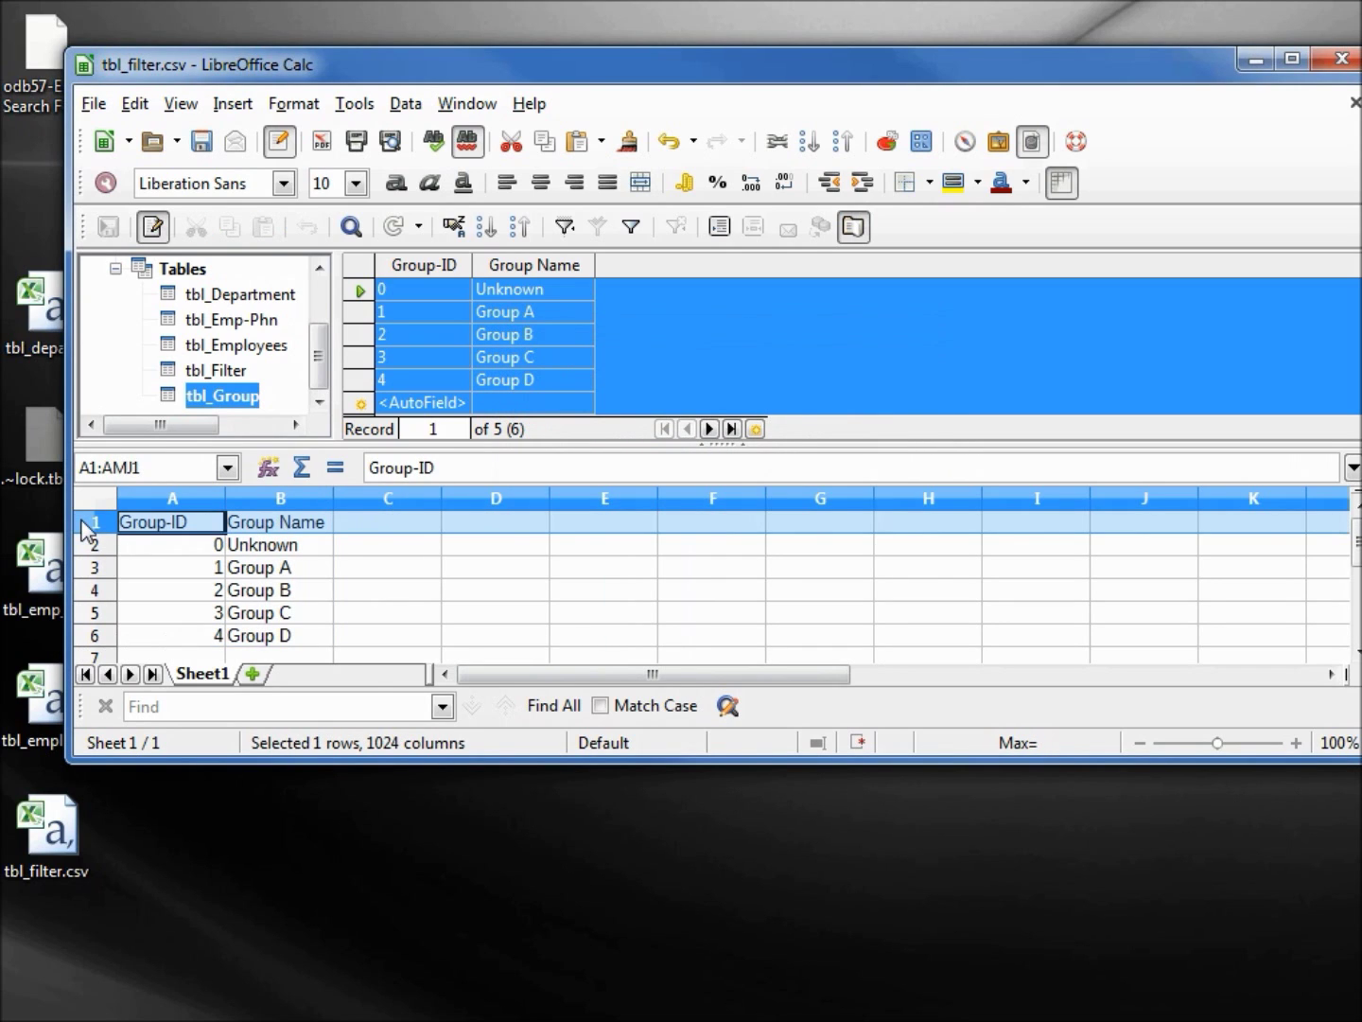
right_click(88, 530)
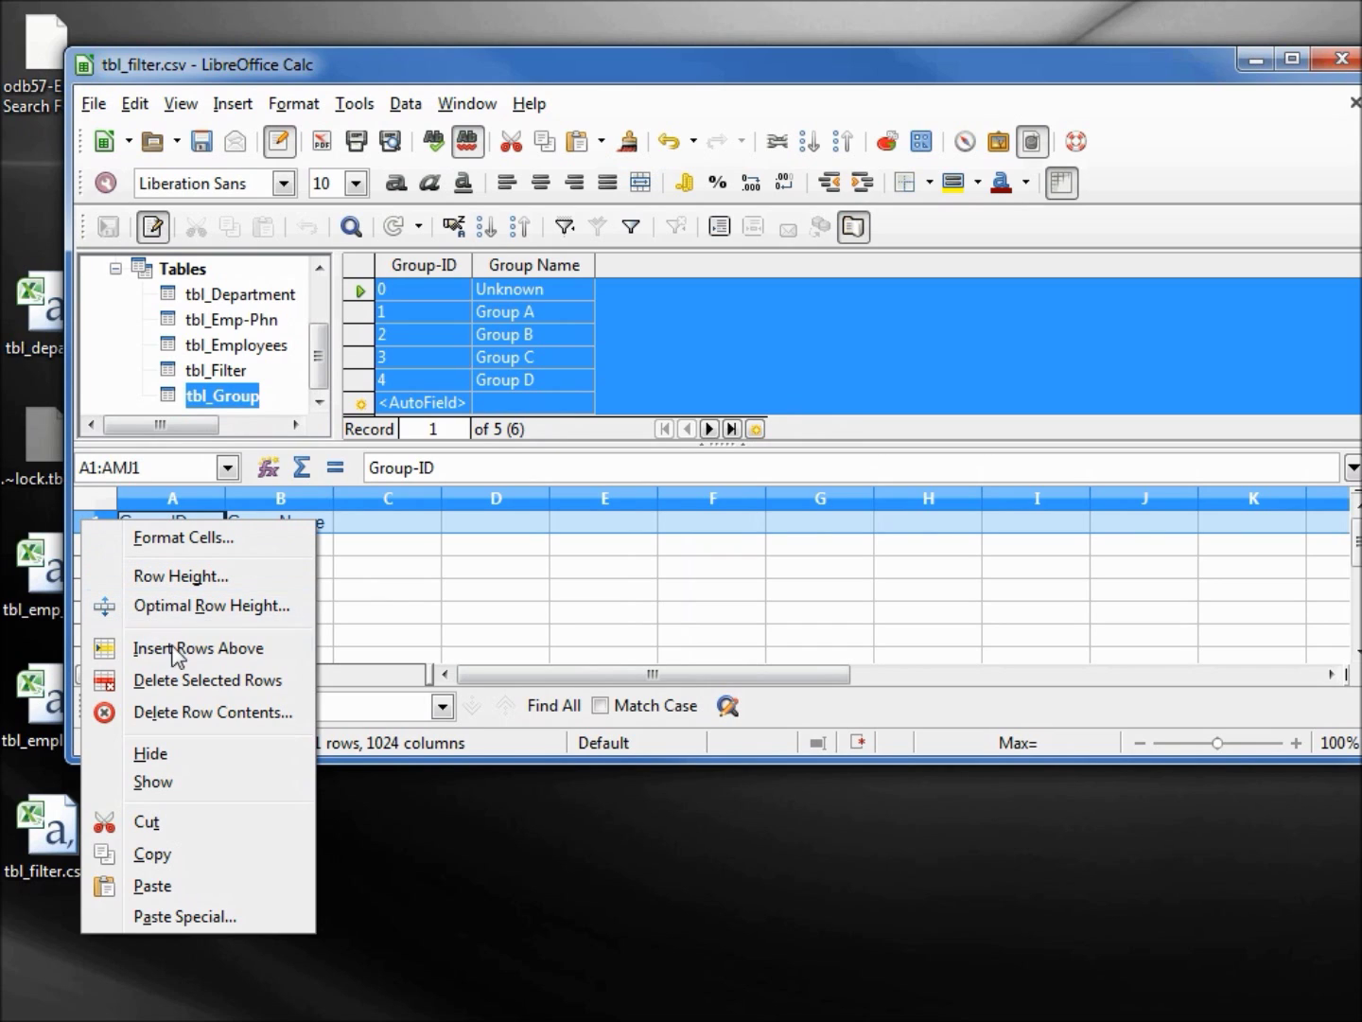
click(207, 689)
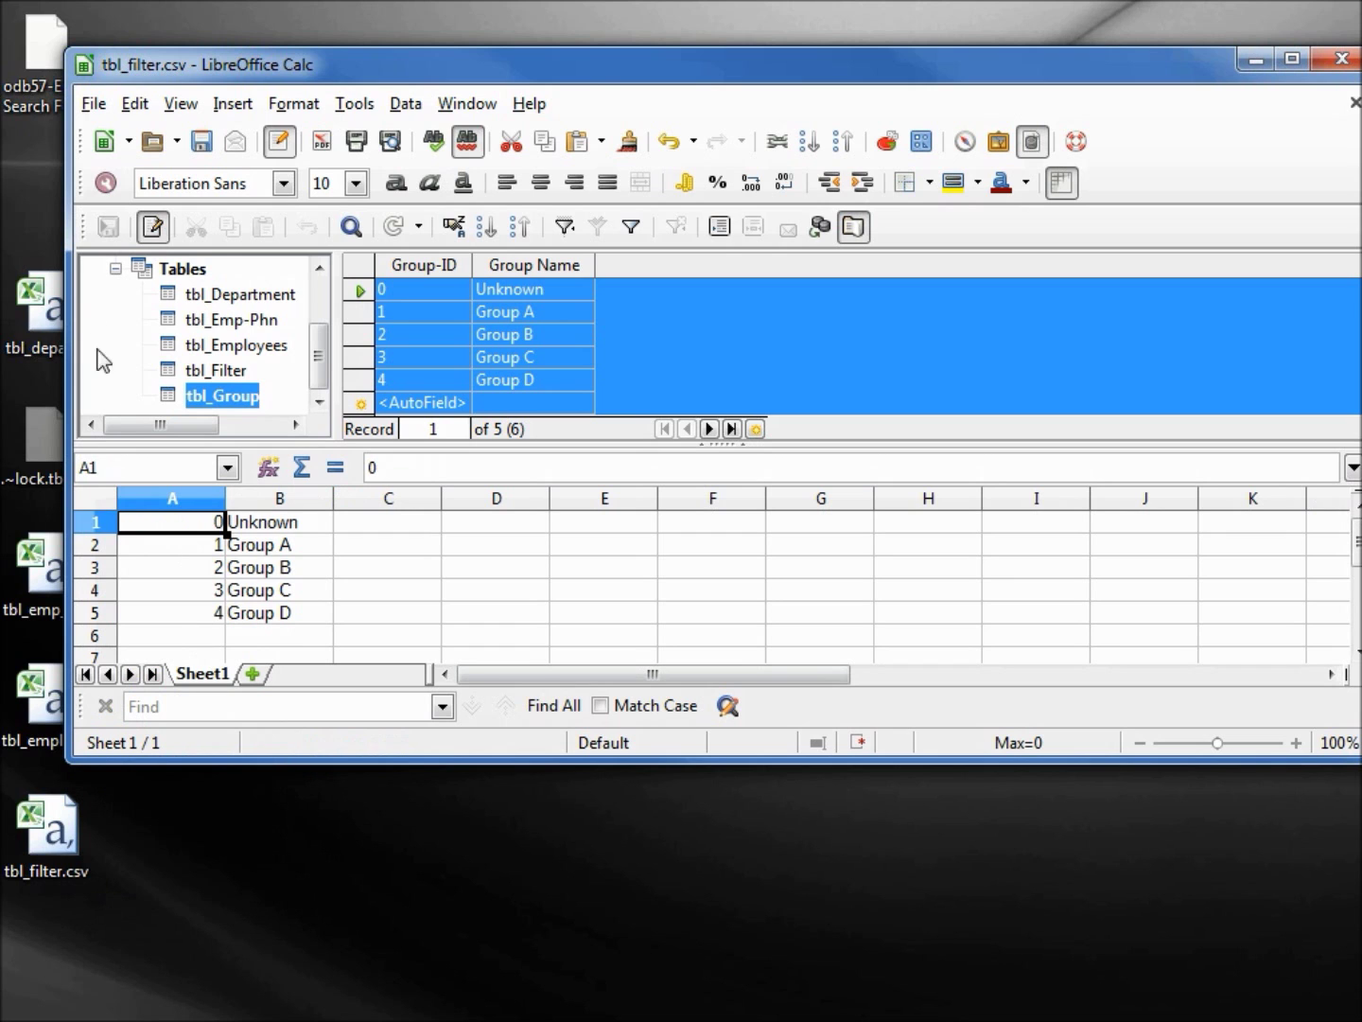
click(95, 104)
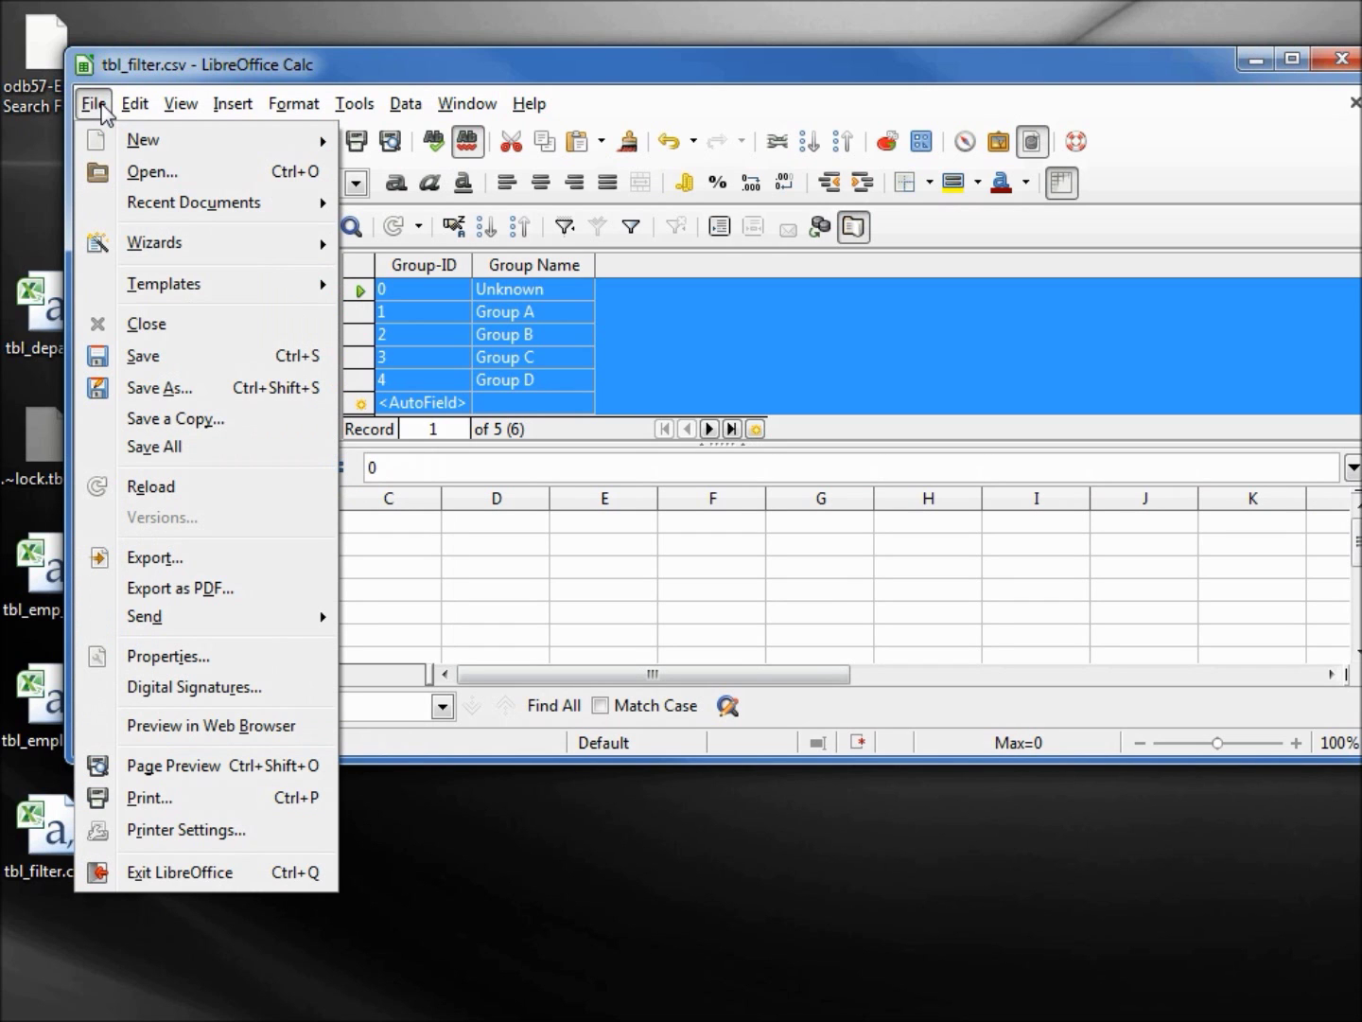
- Save the group records as tbl_group.csv on the desktop and close Calc
click(160, 387)
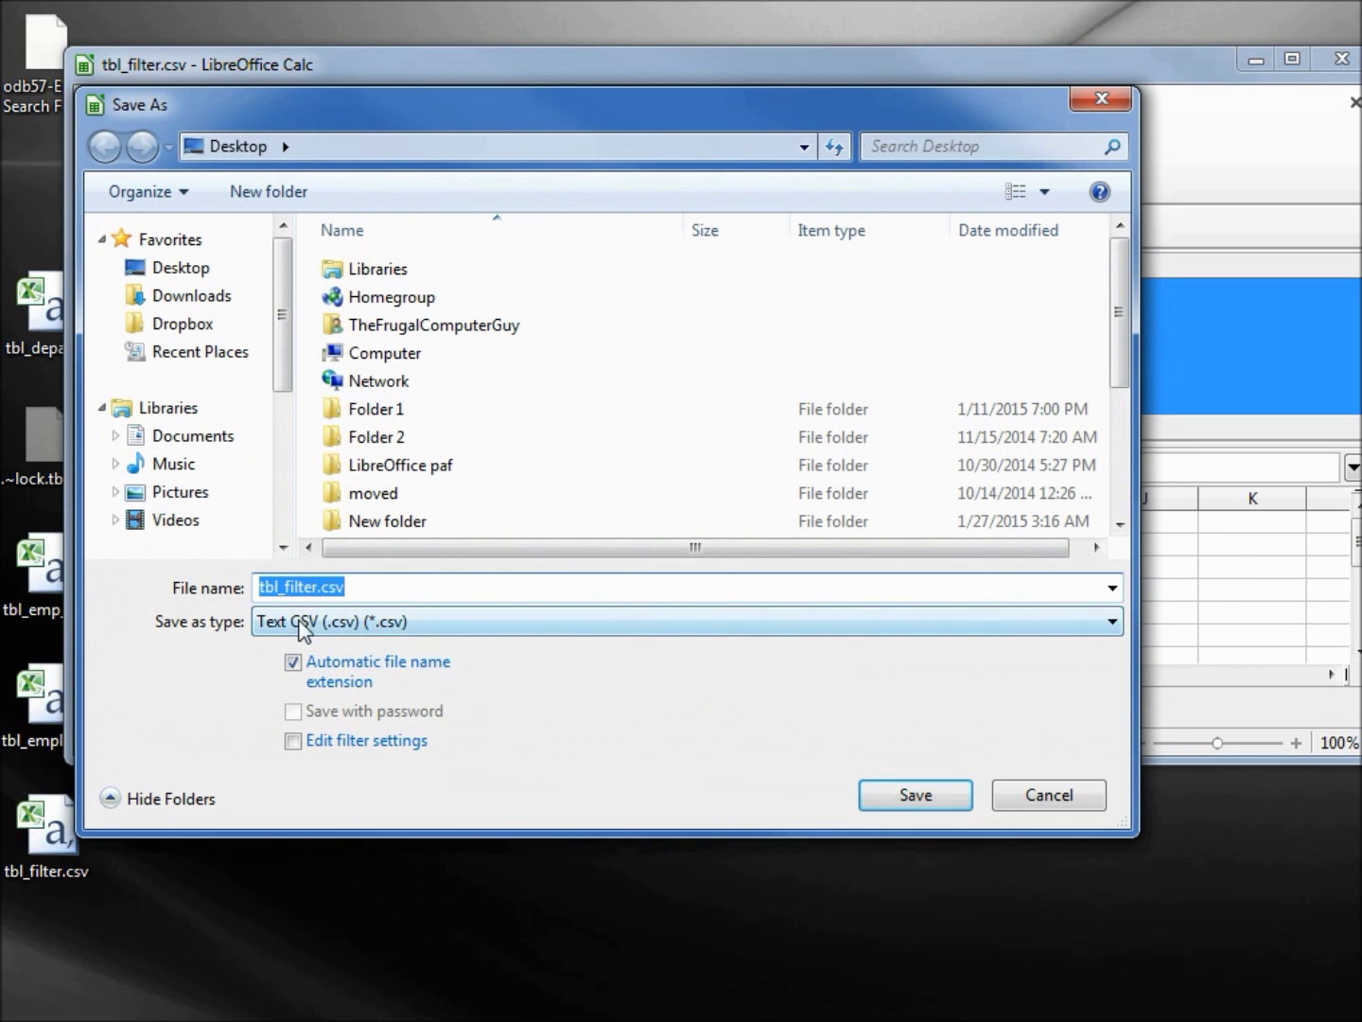
click(284, 587)
key(shift+Right)
key(shift+Right)
key(shift+Right)
key(shift+Right)
key(shift+Right)
key(shift+Right)
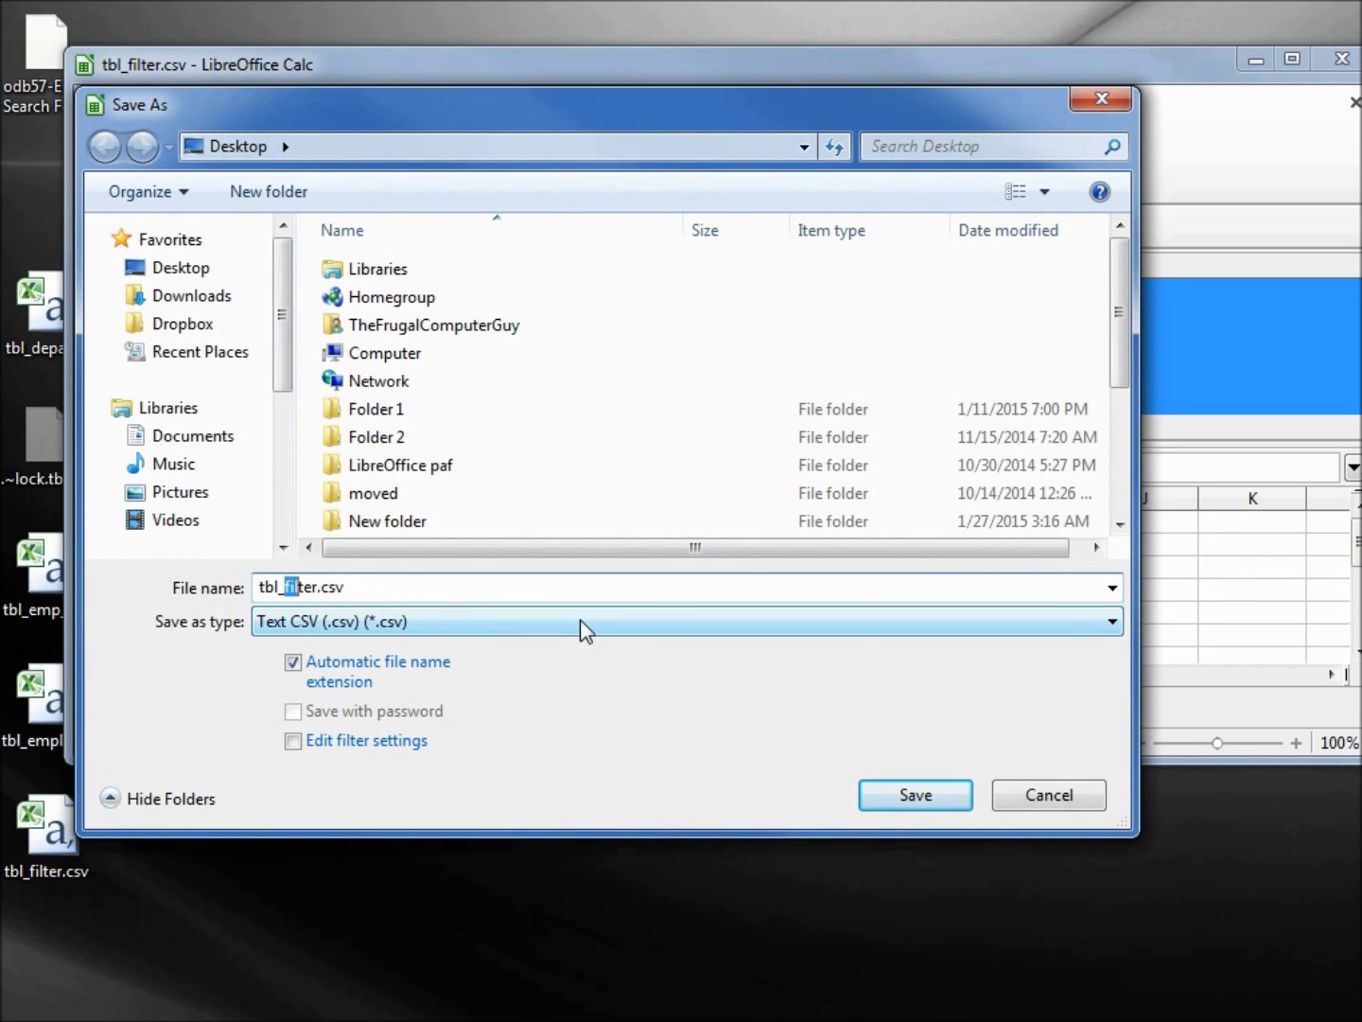
text(group)
click(894, 799)
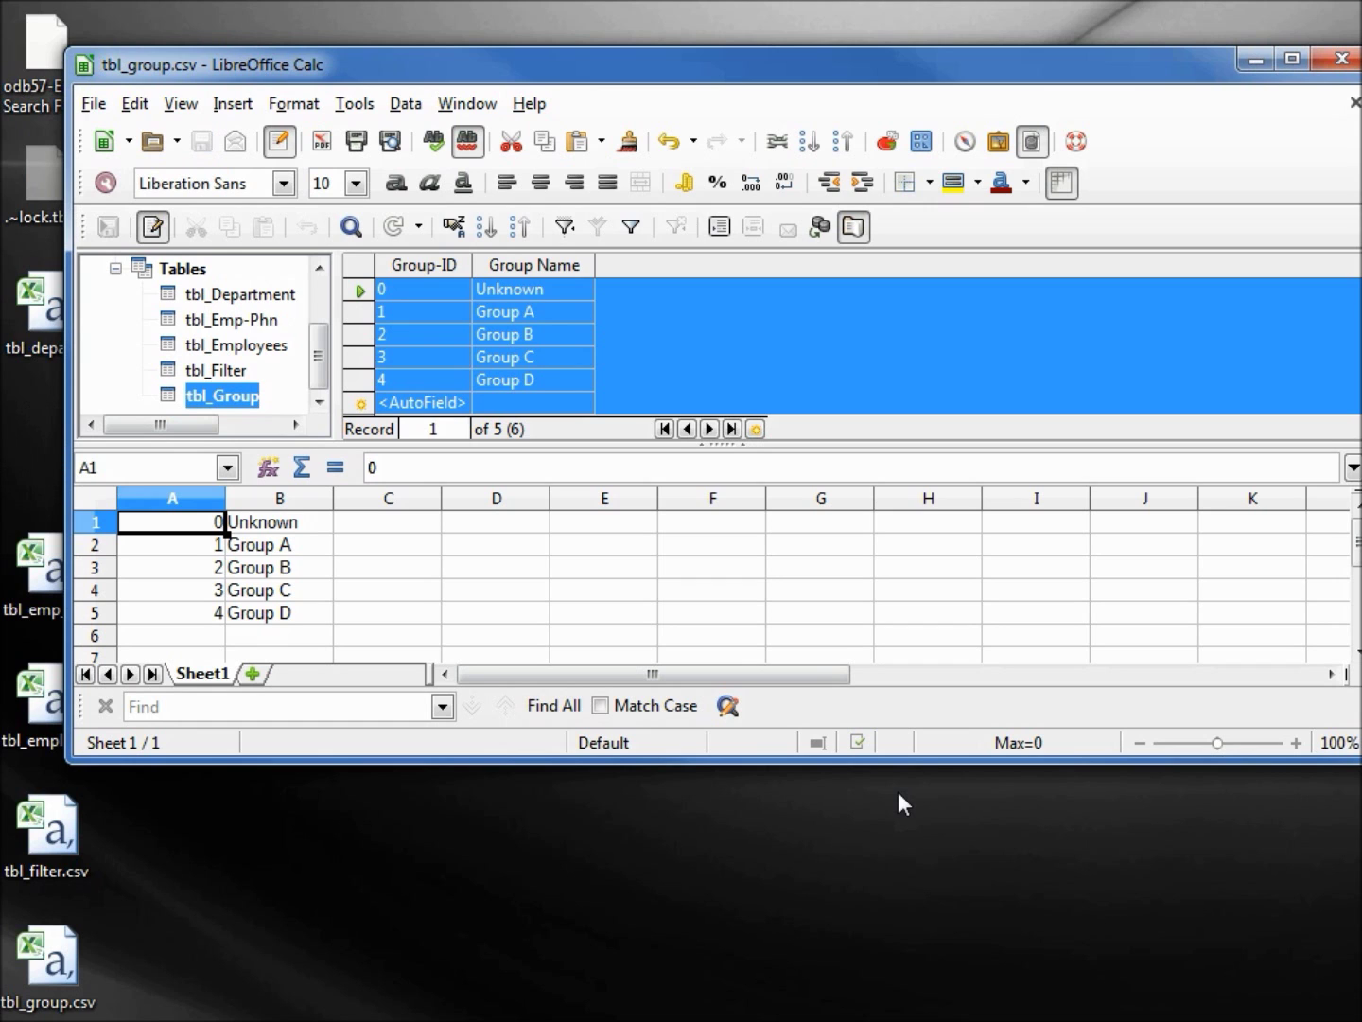
click(1330, 61)
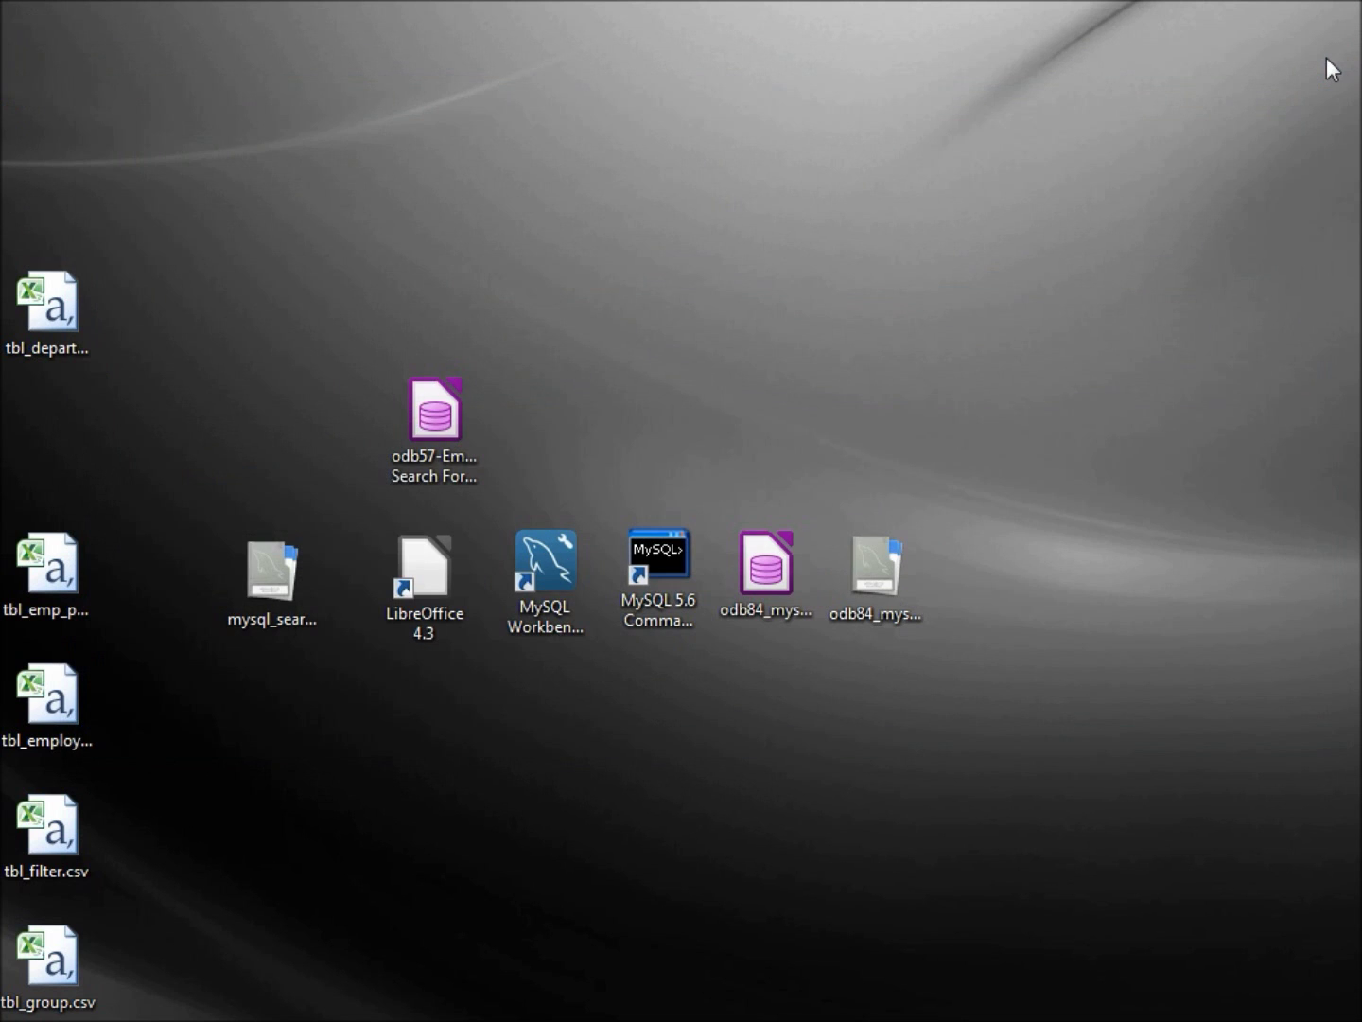